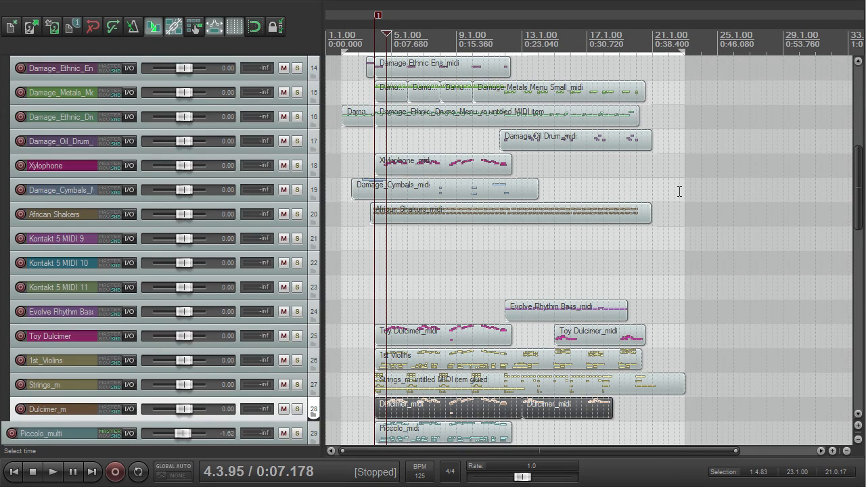
- Play the whole arrangement from the start of the time selection, looking over the tracks, and stop at its end
{"action": "left_click_drag", "start_coordinate": [860, 164], "coordinate": [826, 106]}
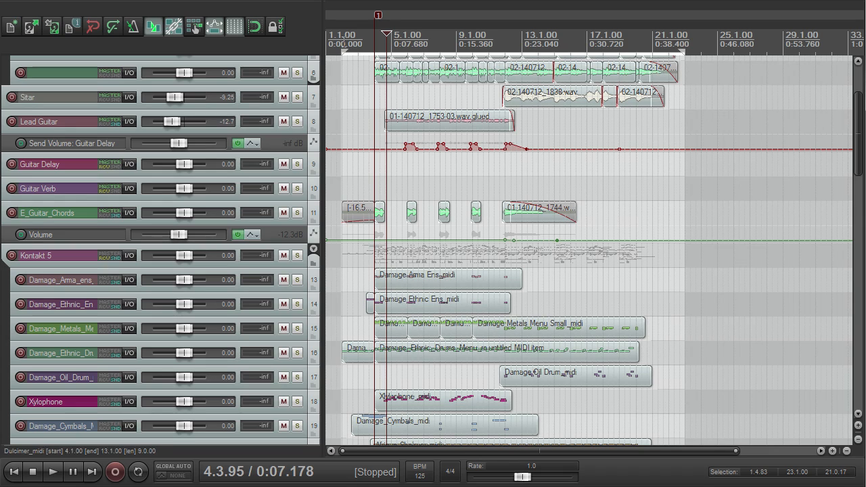
{"action": "left_click", "coordinate": [345, 34]}
{"action": "scroll", "coordinate": [346, 34], "scroll_direction": "up", "scroll_amount": 5}
{"action": "left_click", "coordinate": [387, 39]}
{"action": "key", "text": "space"}
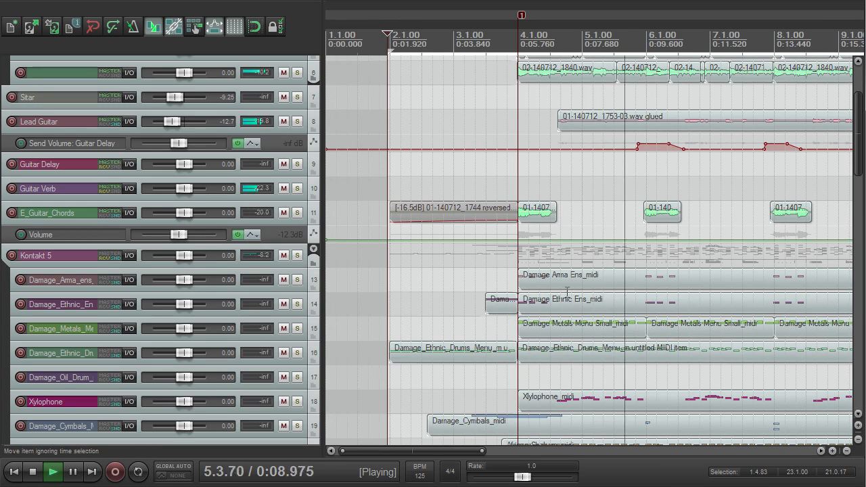
{"action": "scroll", "coordinate": [568, 291], "scroll_direction": "down", "scroll_amount": 6}
{"action": "mouse_move", "coordinate": [859, 128]}
{"action": "left_mouse_down"}
{"action": "mouse_move", "coordinate": [859, 269]}
{"action": "mouse_move", "coordinate": [851, 142]}
{"action": "left_mouse_up"}
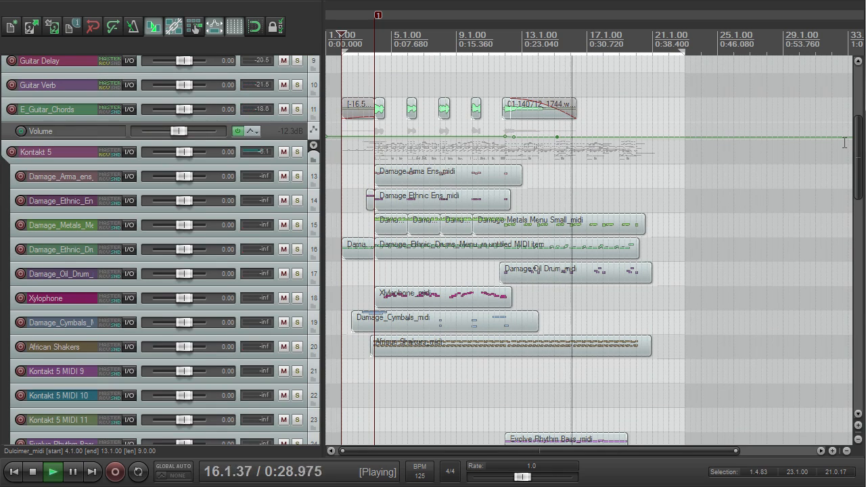
{"action": "mouse_move", "coordinate": [857, 138]}
{"action": "left_mouse_down"}
{"action": "mouse_move", "coordinate": [863, 348]}
{"action": "mouse_move", "coordinate": [860, 137]}
{"action": "left_mouse_up"}
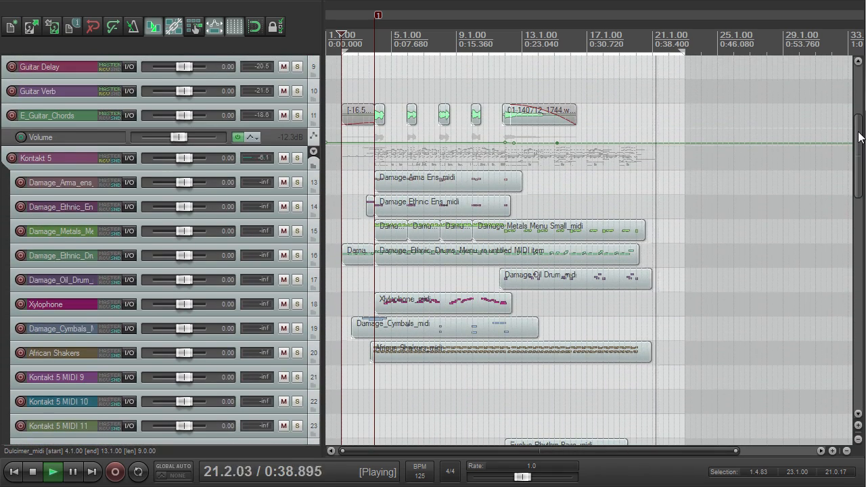
{"action": "key", "text": "space"}
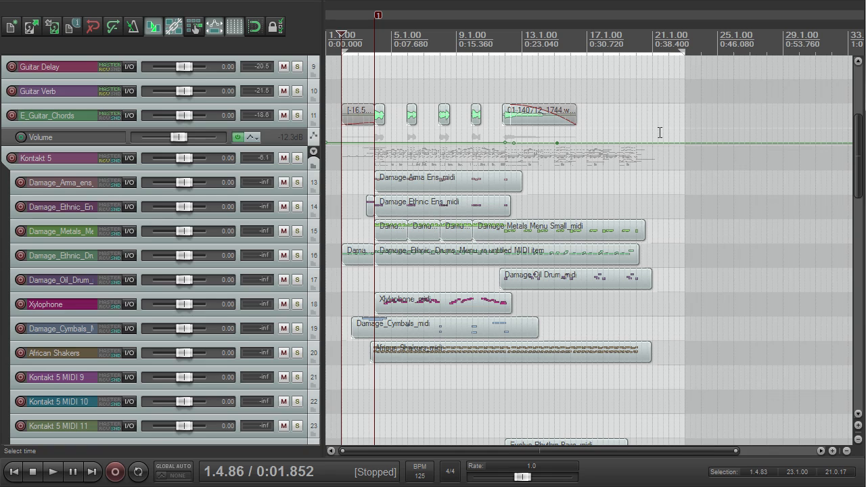
- Look through the guitar, Kontakt and woodwind tracks, and open the Kontakt 5 track's instrument window
{"action": "scroll", "coordinate": [691, 126], "scroll_direction": "up", "scroll_amount": 4}
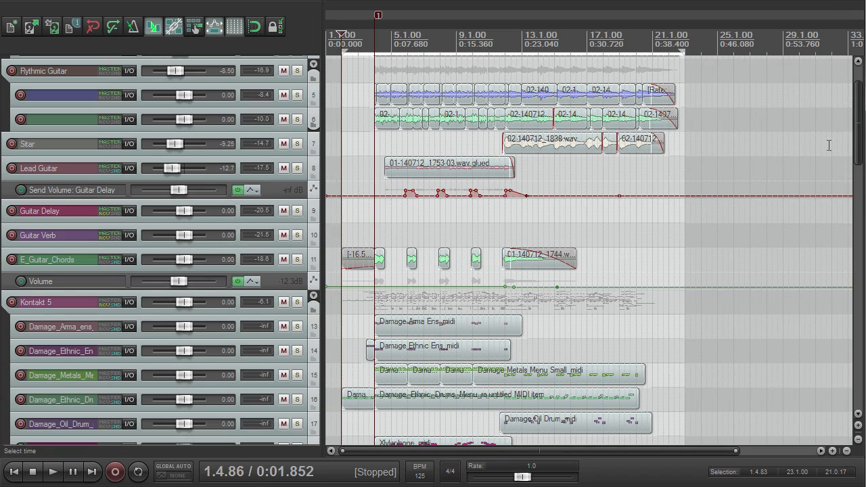
{"action": "left_click_drag", "start_coordinate": [859, 114], "coordinate": [858, 229]}
{"action": "scroll", "coordinate": [501, 223], "scroll_direction": "down", "scroll_amount": 4}
{"action": "scroll", "coordinate": [501, 223], "scroll_direction": "up", "scroll_amount": 3}
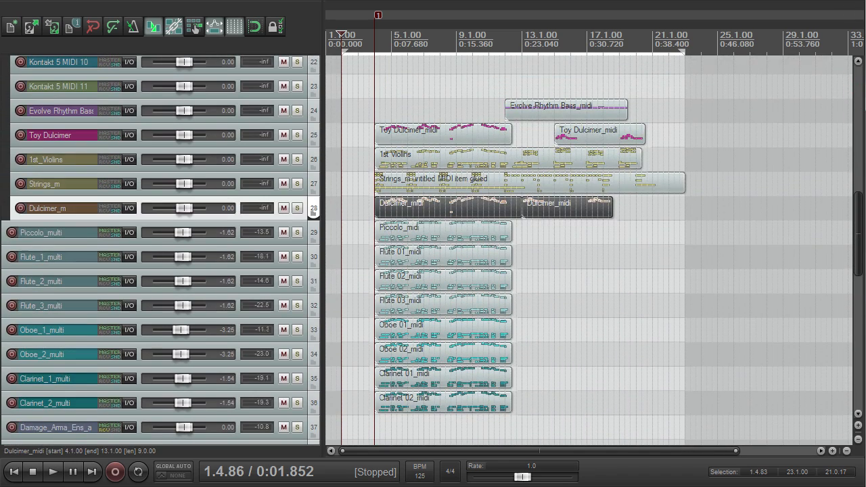
{"action": "left_click_drag", "start_coordinate": [859, 234], "coordinate": [859, 233]}
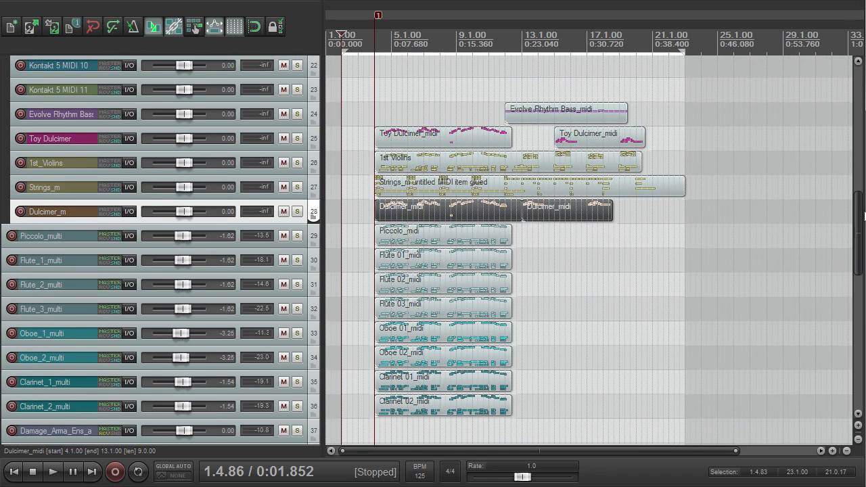
{"action": "left_click_drag", "start_coordinate": [861, 216], "coordinate": [856, 114]}
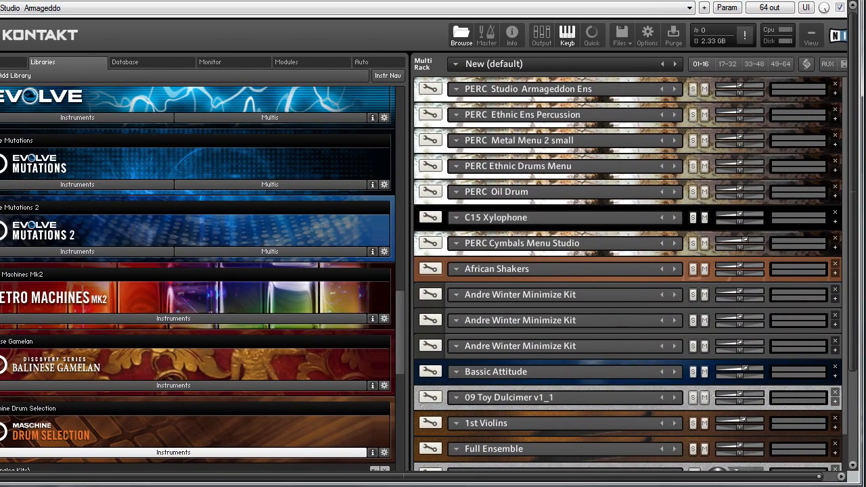
{"action": "left_click_drag", "start_coordinate": [861, 132], "coordinate": [865, 128]}
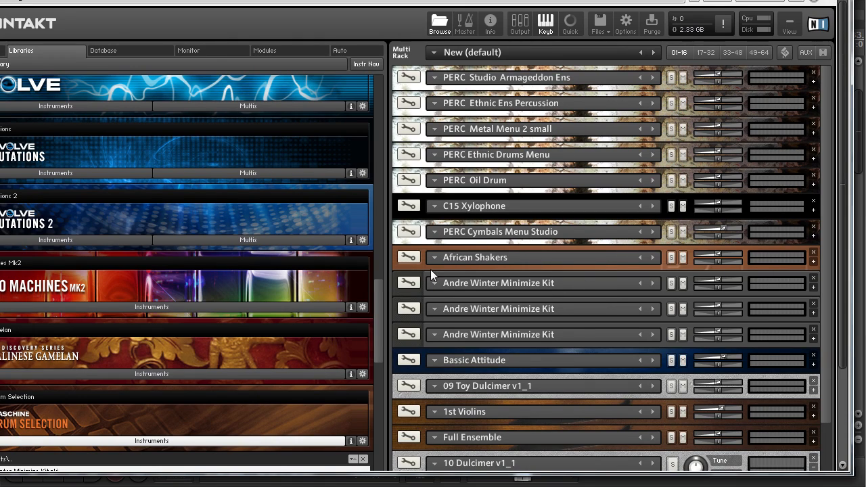
- Expand all instruments in the Kontakt multi rack and examine them down to 1st Violins, including the full 09 Toy Dulcimer v1_1 interface
{"action": "left_click", "coordinate": [823, 52]}
{"action": "left_click_drag", "start_coordinate": [825, 99], "coordinate": [827, 255]}
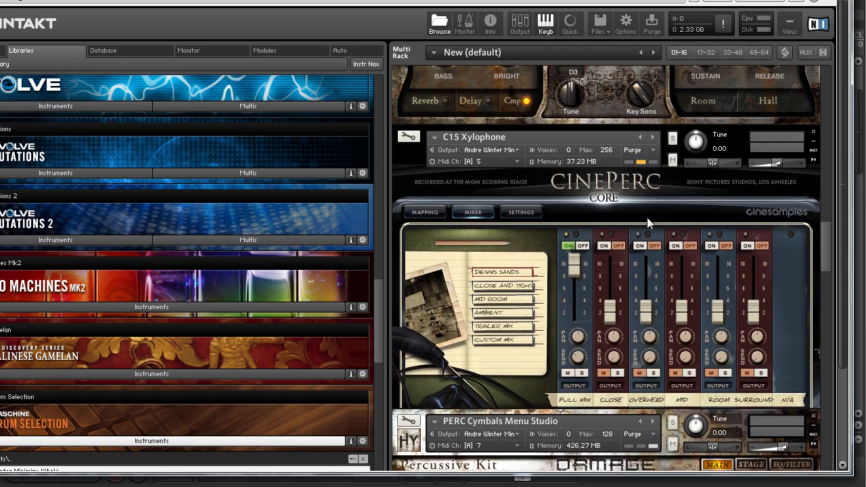
{"action": "left_click_drag", "start_coordinate": [831, 244], "coordinate": [828, 361]}
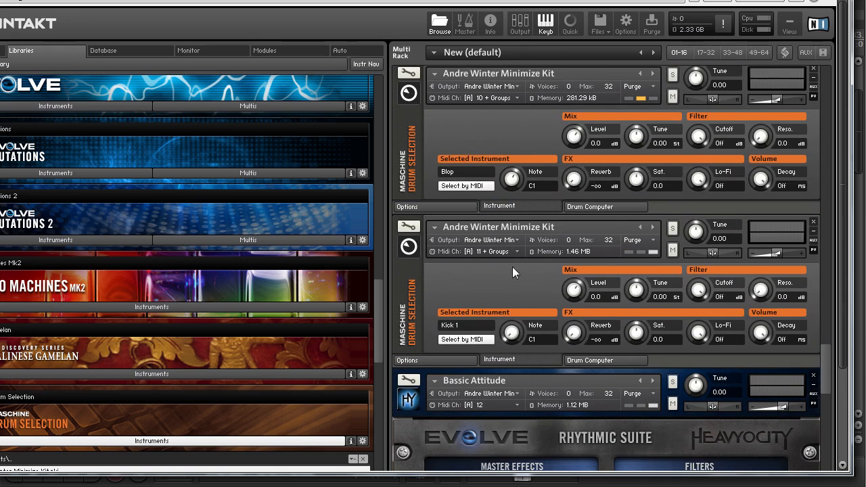
{"action": "left_click_drag", "start_coordinate": [820, 363], "coordinate": [832, 328]}
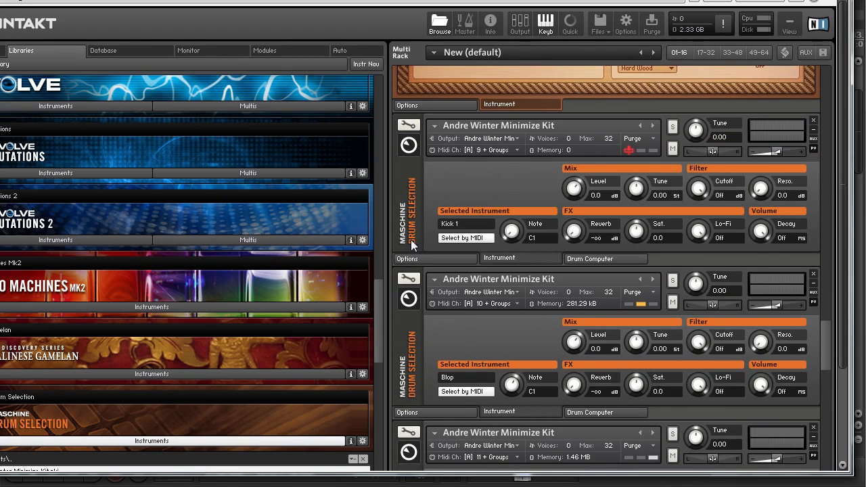
{"action": "left_click_drag", "start_coordinate": [826, 323], "coordinate": [830, 385]}
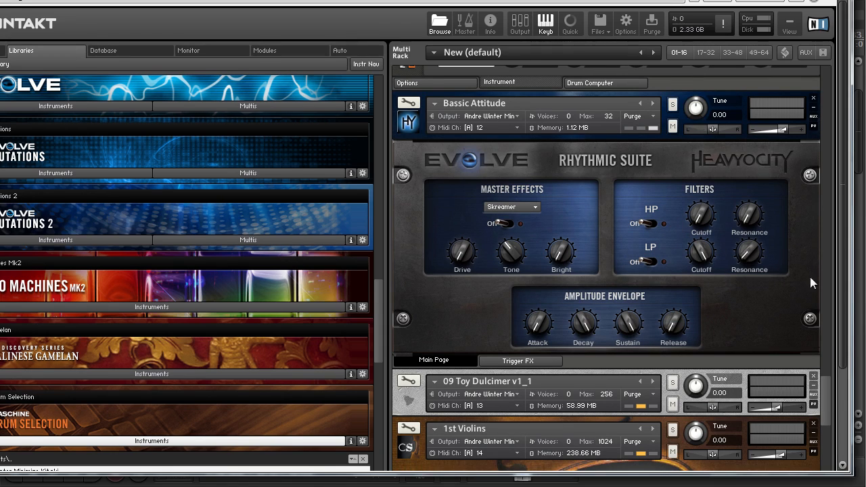
{"action": "left_click_drag", "start_coordinate": [826, 392], "coordinate": [826, 430]}
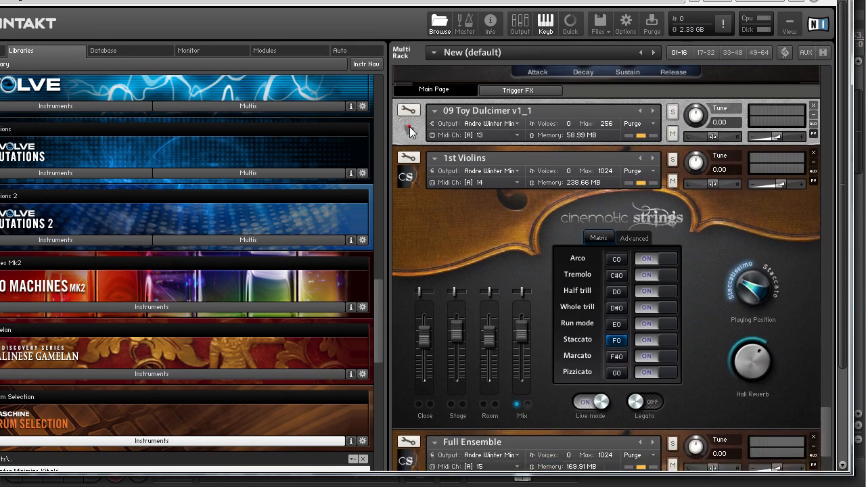
{"action": "left_click", "coordinate": [410, 130]}
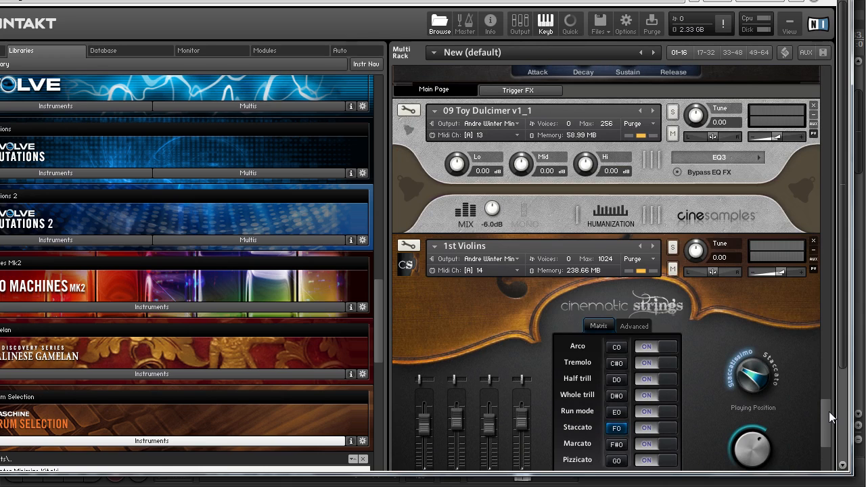
- Switch off Arco, Tremolo, Half trill, Whole trill and Pizzicato for the Full Ensemble strings, leaving only Staccato on
{"action": "left_click_drag", "start_coordinate": [829, 412], "coordinate": [827, 449]}
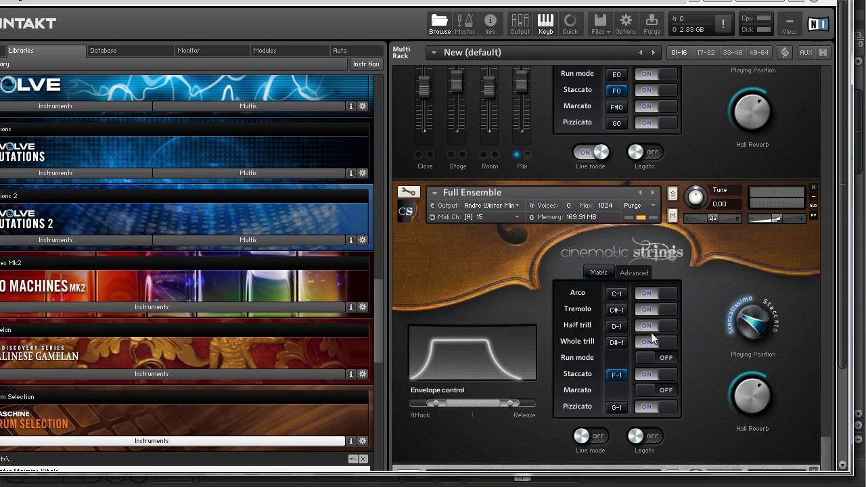
{"action": "left_click", "coordinate": [664, 295]}
{"action": "left_click", "coordinate": [666, 309]}
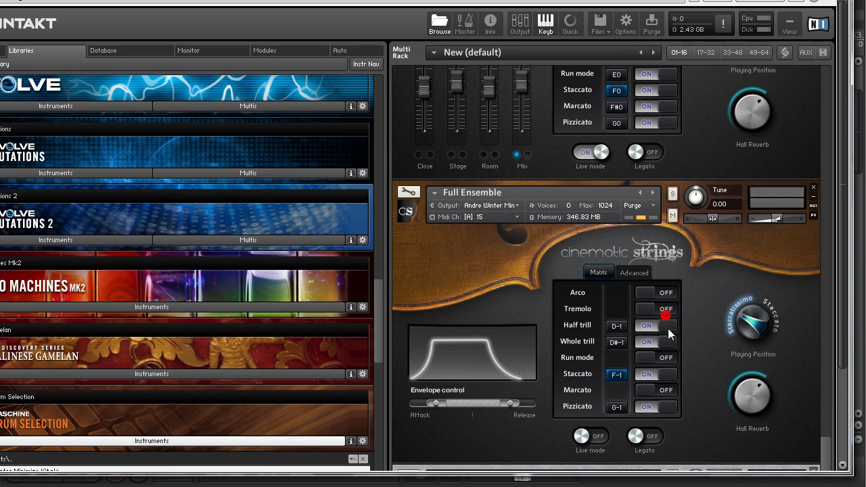
{"action": "left_click", "coordinate": [668, 325]}
{"action": "left_click", "coordinate": [669, 342]}
{"action": "left_click", "coordinate": [664, 408]}
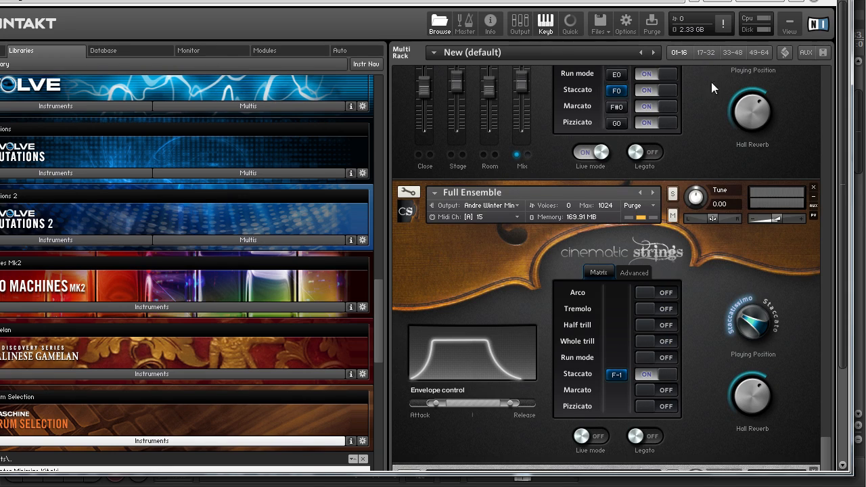
- Switch off Pizzicato for the 1st Violins, check the 10 Dulcimer v1_1 instrument and return to the arrangement
{"action": "scroll", "coordinate": [468, 227], "scroll_direction": "up", "scroll_amount": 5}
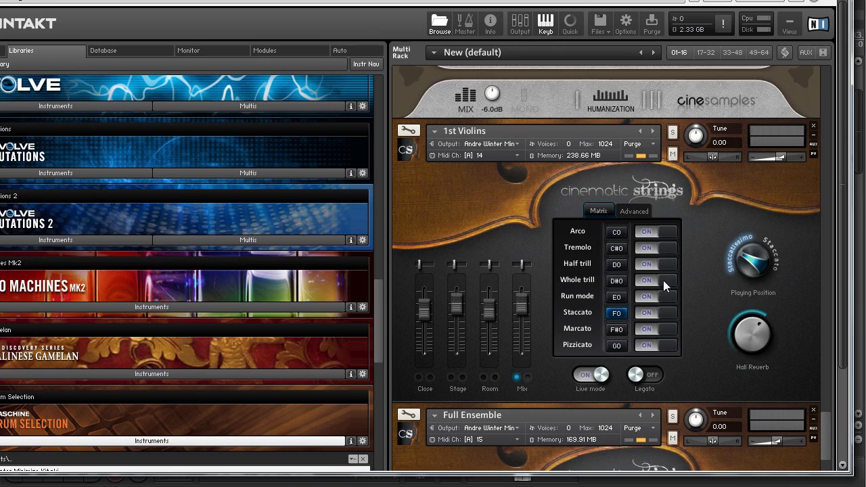
{"action": "left_click", "coordinate": [666, 346]}
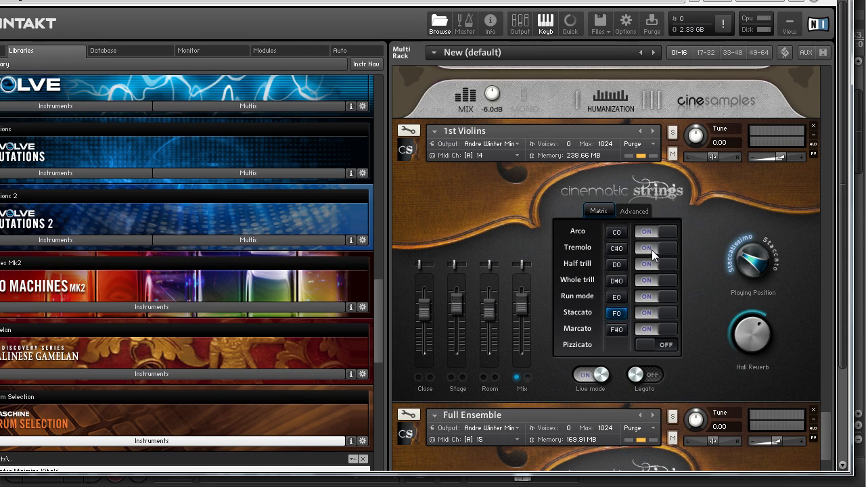
{"action": "left_click_drag", "start_coordinate": [824, 427], "coordinate": [824, 465]}
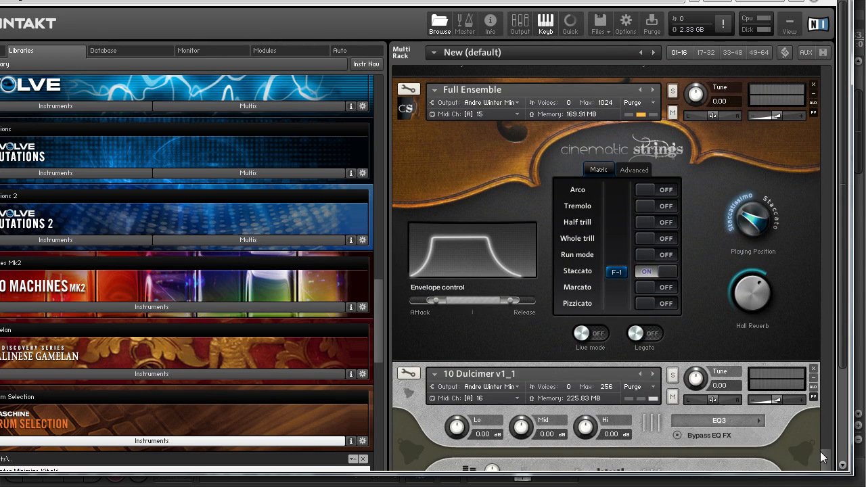
{"action": "left_click", "coordinate": [844, 448]}
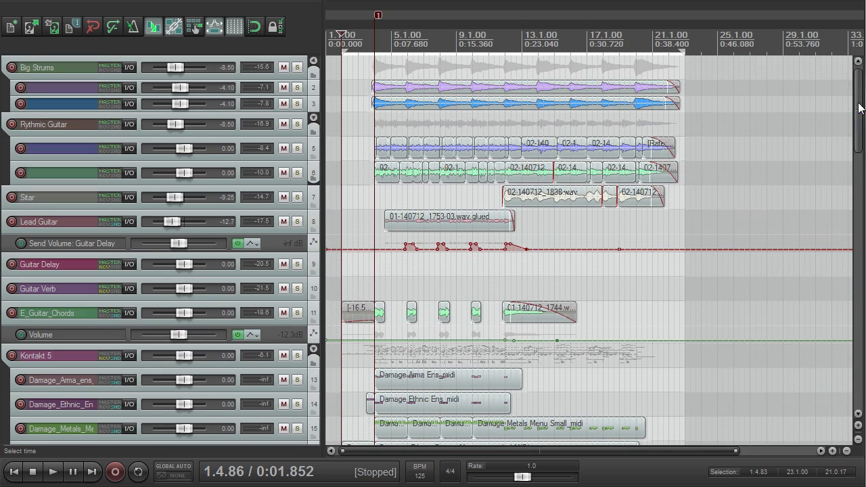
- Increase the height of the Piccolo_multi track to show its track controls
{"action": "scroll", "coordinate": [543, 122], "scroll_direction": "up", "scroll_amount": 2}
{"action": "left_click_drag", "start_coordinate": [858, 114], "coordinate": [859, 263]}
{"action": "scroll", "coordinate": [495, 193], "scroll_direction": "up", "scroll_amount": 2}
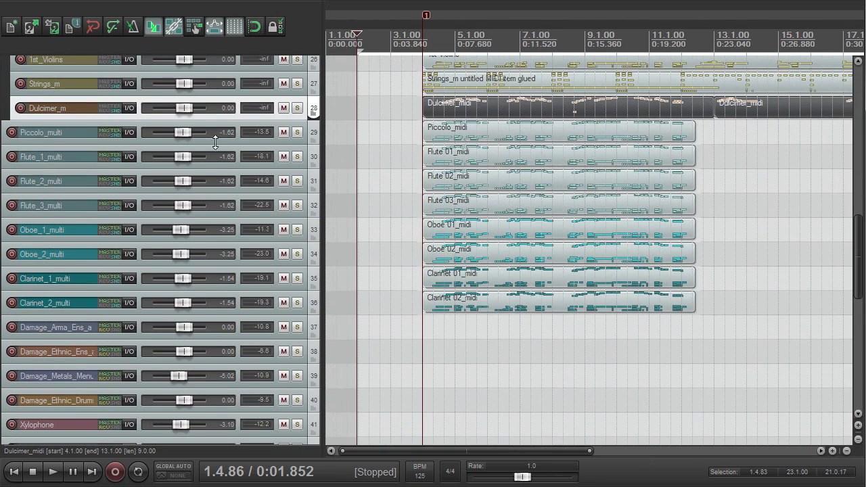
{"action": "left_click_drag", "start_coordinate": [267, 145], "coordinate": [265, 174]}
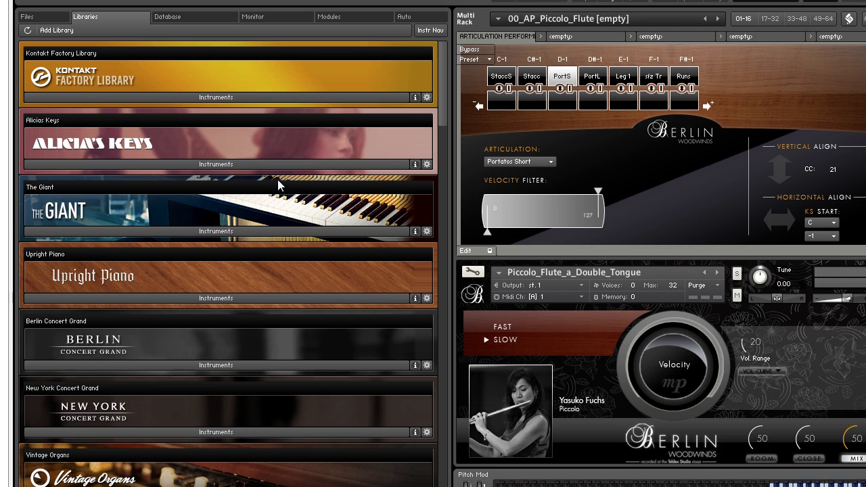
- View the Piccolo_multi track's Kontakt multi and the Berlin Woodwinds library, and close the plug-in window
{"action": "left_click_drag", "start_coordinate": [474, 0], "coordinate": [396, 54]}
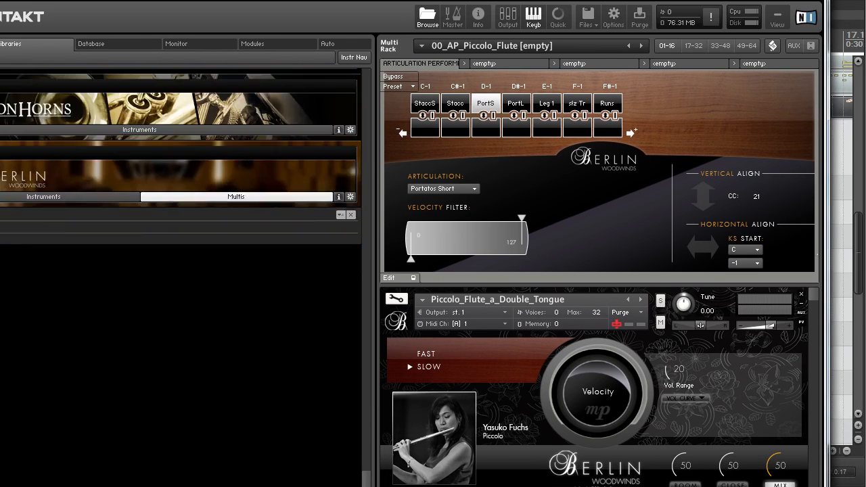
{"action": "scroll", "coordinate": [429, 313], "scroll_direction": "up", "scroll_amount": 4}
{"action": "scroll", "coordinate": [223, 441], "scroll_direction": "up", "scroll_amount": 2}
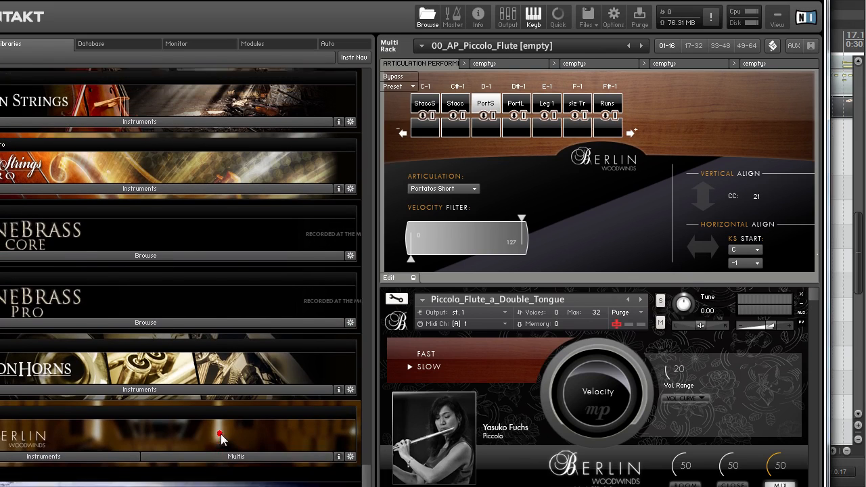
{"action": "left_click_drag", "start_coordinate": [439, 0], "coordinate": [443, 27]}
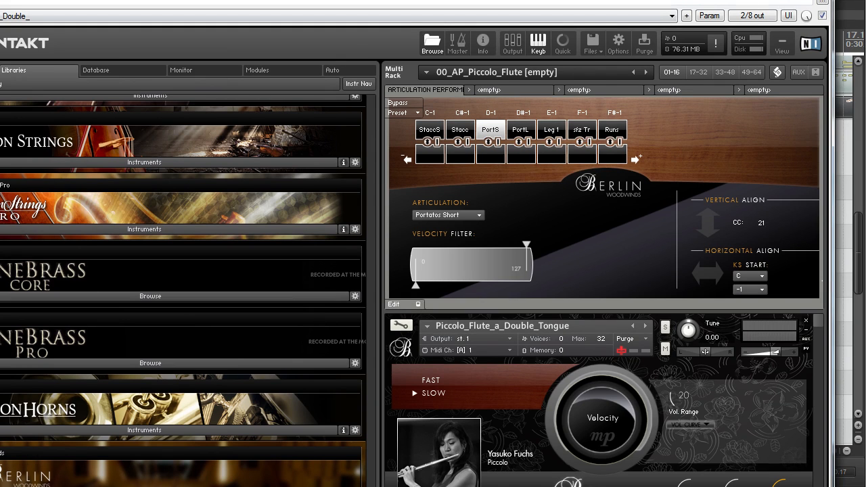
{"action": "left_click", "coordinate": [821, 0]}
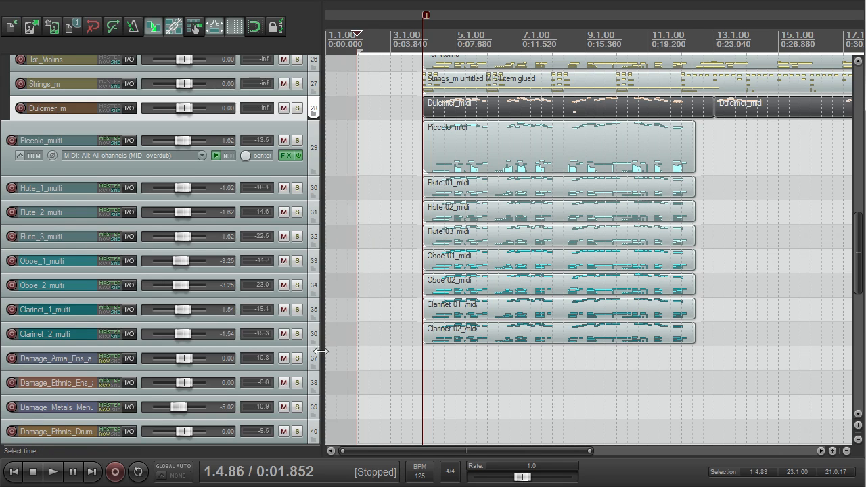
- Solo the E_Guitar_Chords track
{"action": "scroll", "coordinate": [356, 332], "scroll_direction": "up", "scroll_amount": 15}
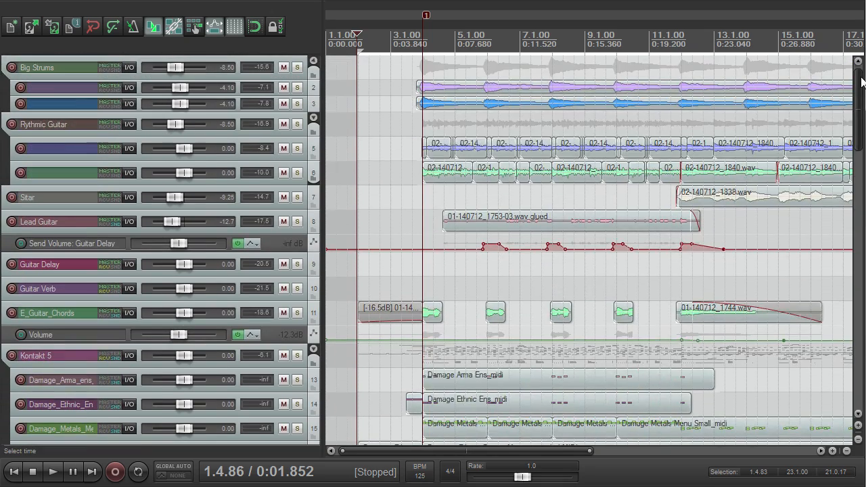
{"action": "scroll", "coordinate": [629, 112], "scroll_direction": "up", "scroll_amount": 1}
{"action": "scroll", "coordinate": [582, 136], "scroll_direction": "up", "scroll_amount": 1}
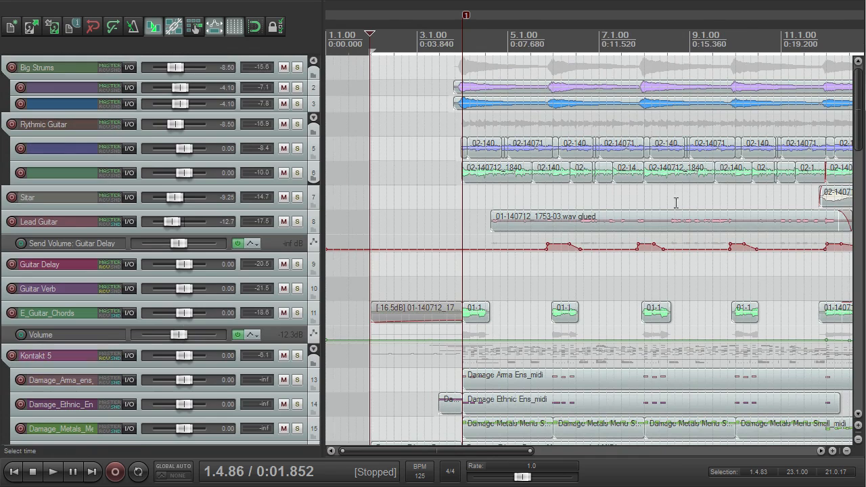
{"action": "scroll", "coordinate": [649, 201], "scroll_direction": "down", "scroll_amount": 3}
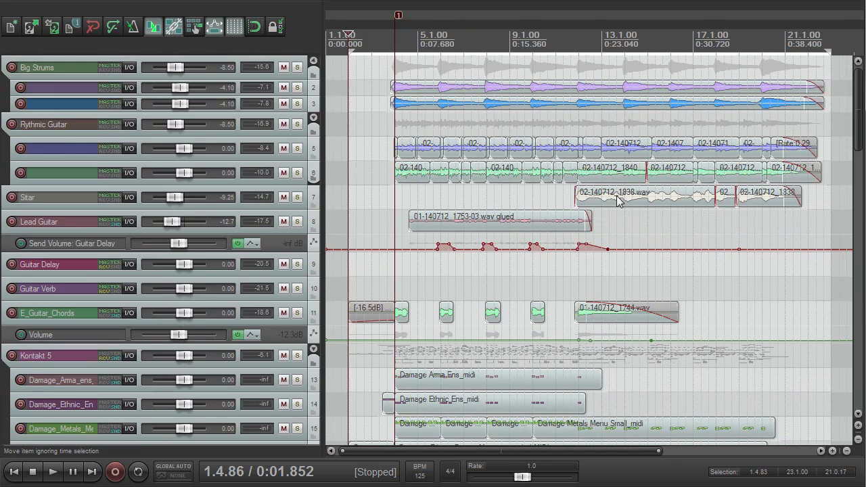
{"action": "left_click", "coordinate": [298, 313]}
- Play the soloed guitar chords from just before measure 4, and again from just before the chord at measure 6
{"action": "scroll", "coordinate": [445, 221], "scroll_direction": "up", "scroll_amount": 2}
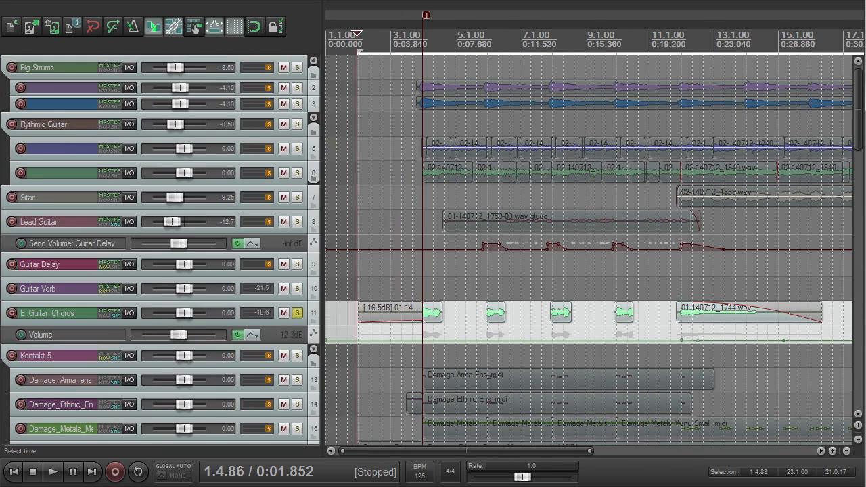
{"action": "left_click", "coordinate": [417, 31]}
{"action": "scroll", "coordinate": [487, 141], "scroll_direction": "up", "scroll_amount": 2}
{"action": "key", "text": "space"}
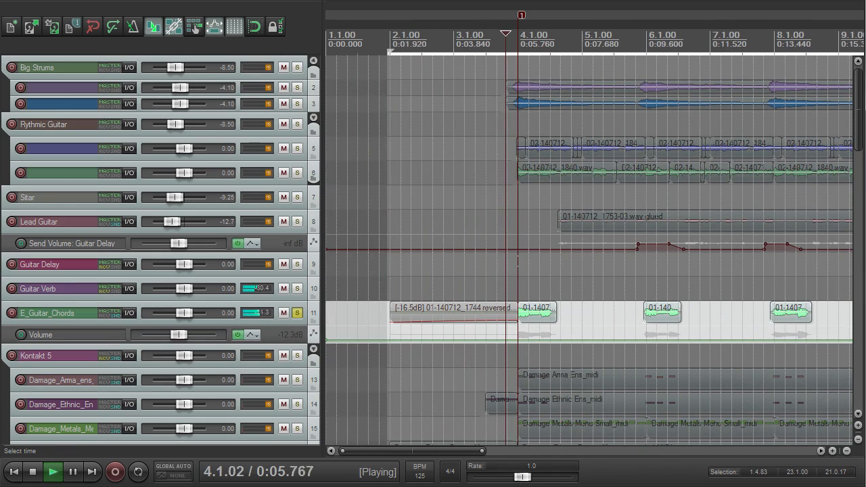
{"action": "key", "text": "space"}
{"action": "left_click", "coordinate": [626, 38]}
{"action": "key", "text": "space"}
{"action": "key", "text": "space"}
- View the routing of the E_Guitar_Chords track, close the routing window, and unsolo the track
{"action": "left_click", "coordinate": [129, 313]}
{"action": "left_click_drag", "start_coordinate": [412, 457], "coordinate": [391, 463]}
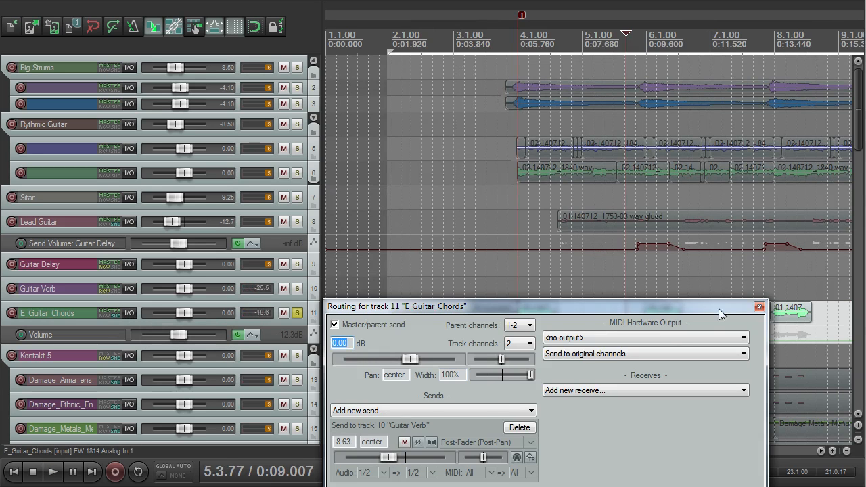
{"action": "left_click_drag", "start_coordinate": [719, 308], "coordinate": [685, 229]}
{"action": "left_click", "coordinate": [728, 229]}
{"action": "left_click", "coordinate": [300, 312]}
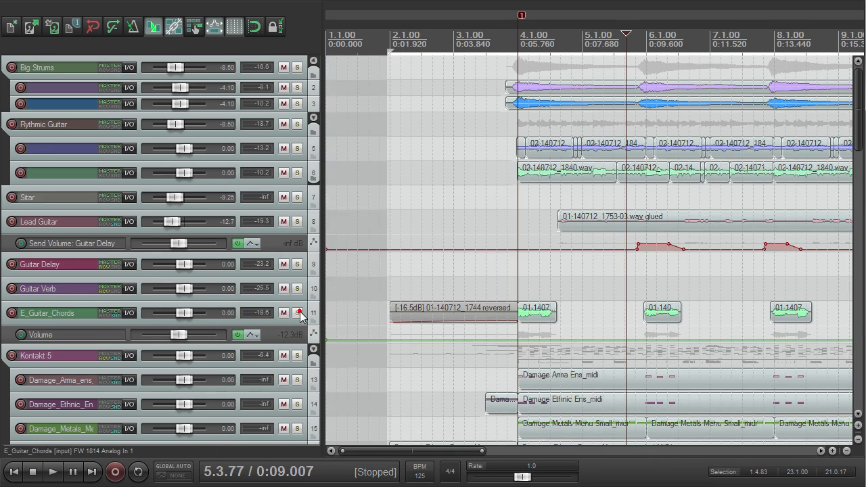
- Increase the height of the E_Guitar_Chords track and view its Kuassa Amplifikation One amp settings, closing the effects window when done
{"action": "left_click_drag", "start_coordinate": [285, 325], "coordinate": [284, 365]}
{"action": "left_click", "coordinate": [284, 340]}
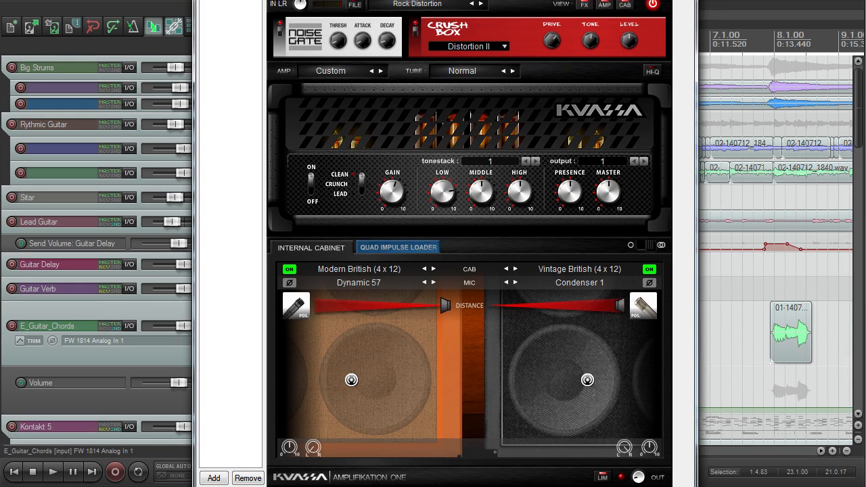
{"action": "left_click_drag", "start_coordinate": [208, 5], "coordinate": [204, 1]}
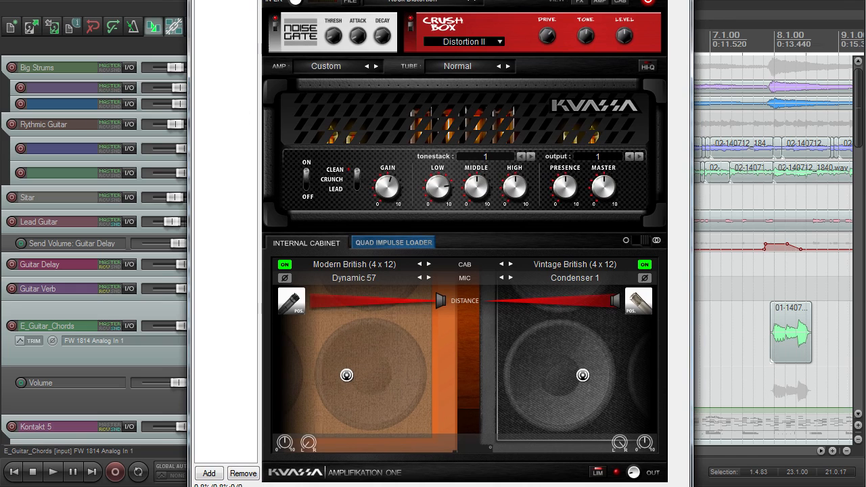
{"action": "key", "text": "Escape"}
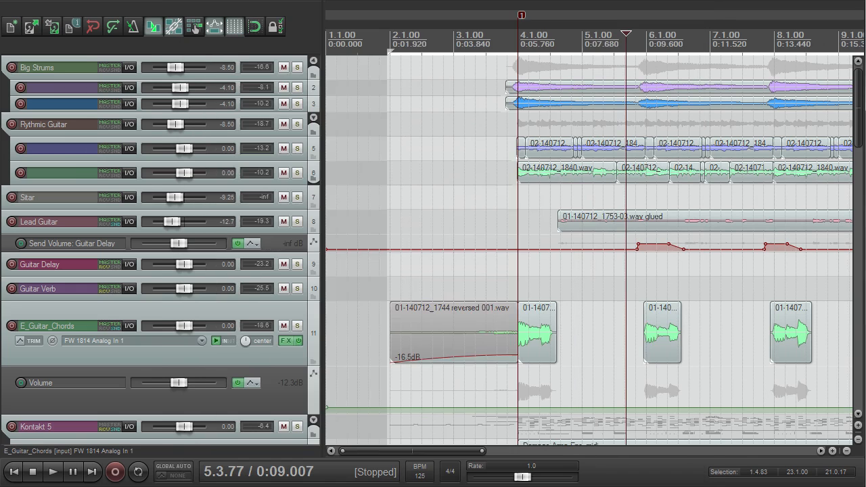
- Solo the Lead Guitar track and view the Kuassa amp settings in its effects chain, closing the window when done
{"action": "scroll", "coordinate": [616, 332], "scroll_direction": "down", "scroll_amount": 3}
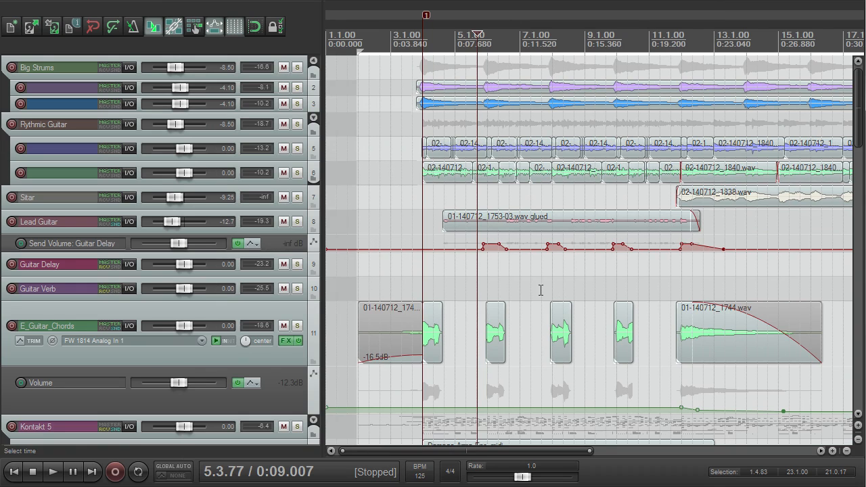
{"action": "left_click", "coordinate": [295, 221]}
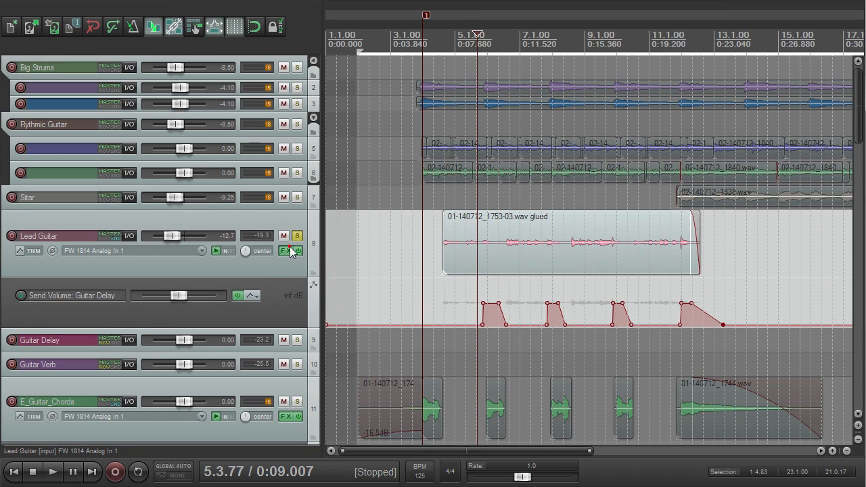
{"action": "left_click", "coordinate": [290, 252]}
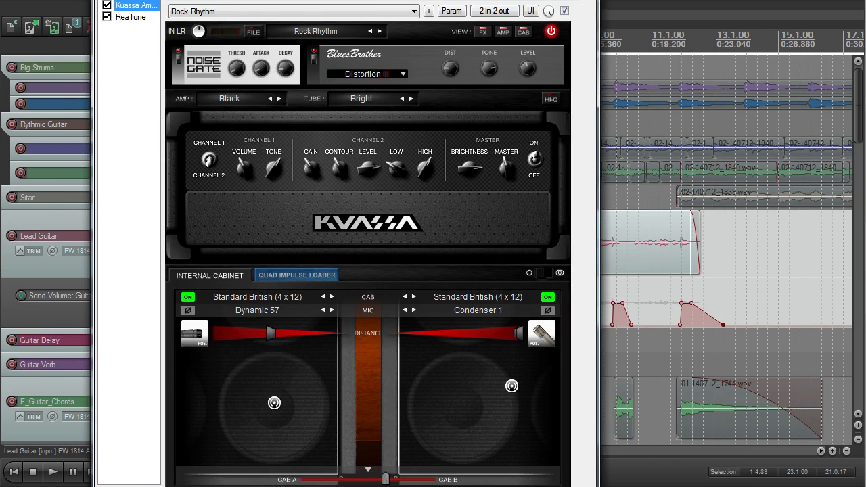
{"action": "key", "text": "Escape"}
- Place the edit cursor at 4.4.00, just before the Lead Guitar item, and solo the two tracks inside the Rythmic Guitar folder
{"action": "scroll", "coordinate": [494, 103], "scroll_direction": "up", "scroll_amount": 3}
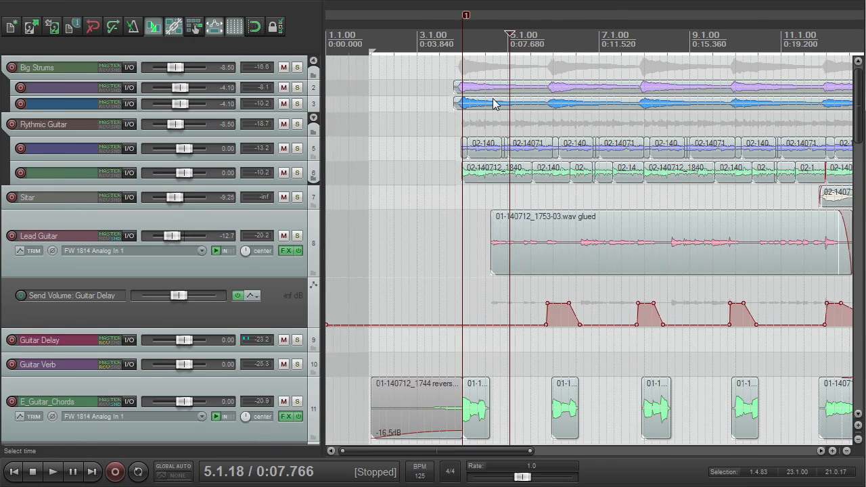
{"action": "left_click", "coordinate": [501, 34]}
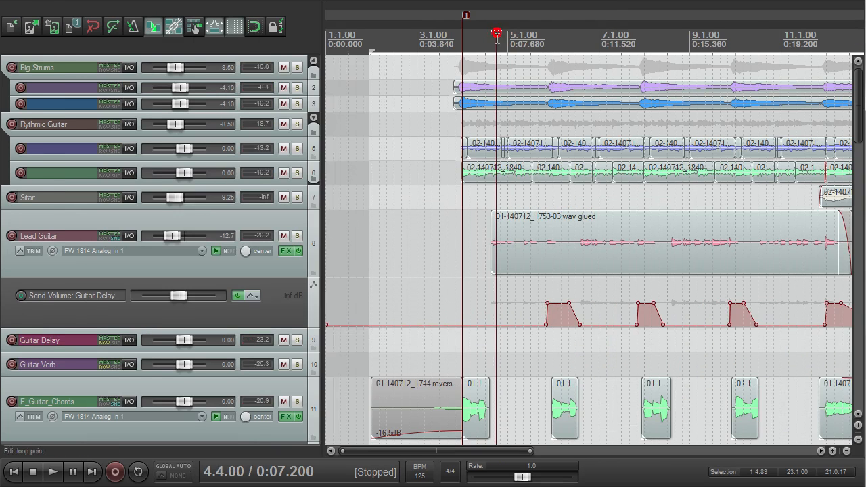
{"action": "scroll", "coordinate": [398, 174], "scroll_direction": "down", "scroll_amount": 3}
{"action": "left_click", "coordinate": [297, 173]}
{"action": "left_click", "coordinate": [298, 148]}
{"action": "scroll", "coordinate": [405, 163], "scroll_direction": "up", "scroll_amount": 4}
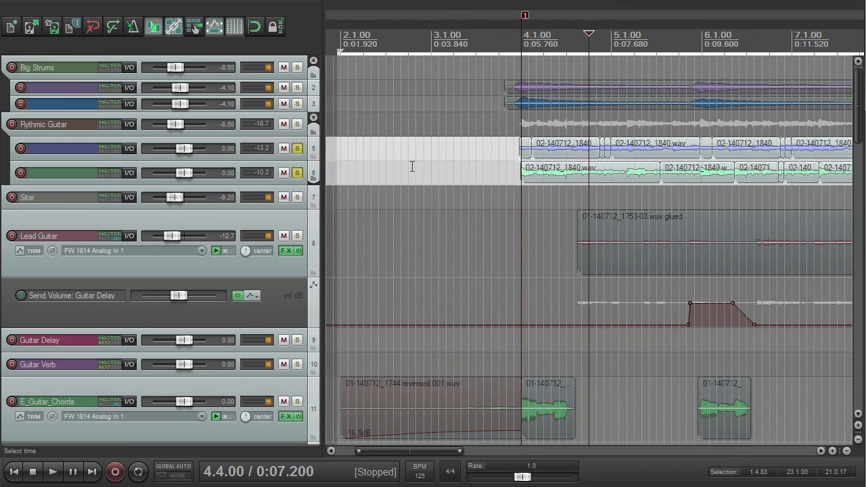
{"action": "scroll", "coordinate": [504, 174], "scroll_direction": "down", "scroll_amount": 3}
{"action": "scroll", "coordinate": [628, 182], "scroll_direction": "up", "scroll_amount": 1}
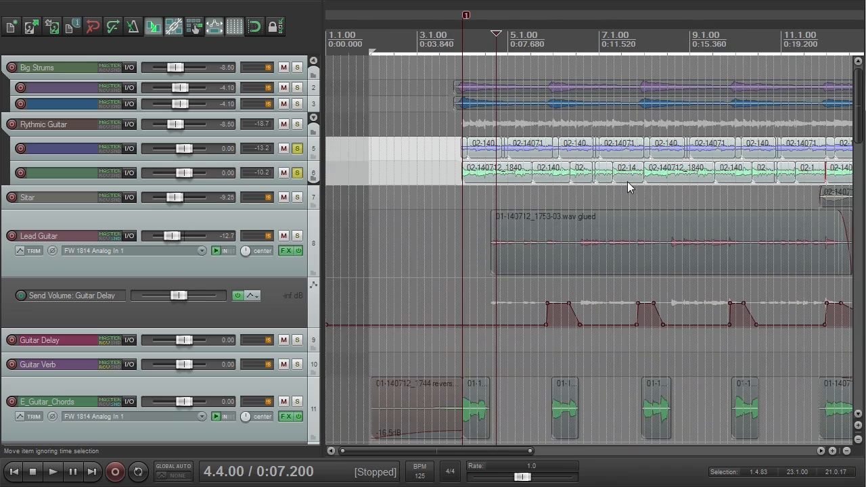
{"action": "scroll", "coordinate": [627, 182], "scroll_direction": "down", "scroll_amount": 2}
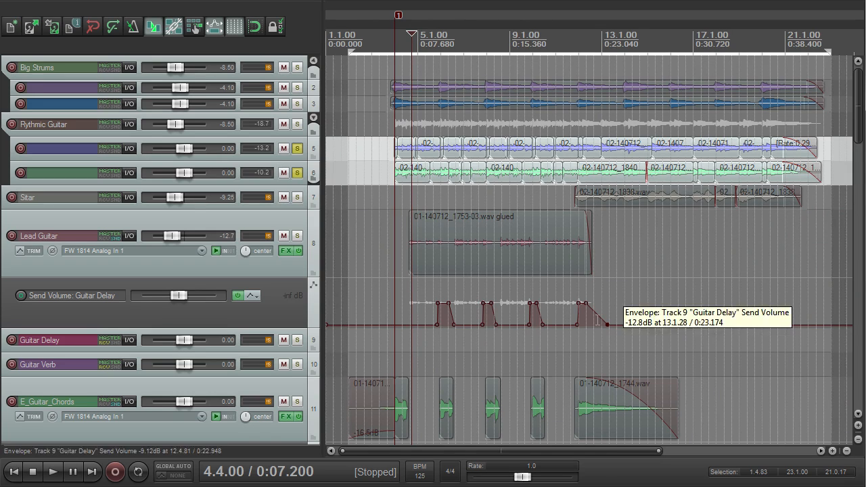
- Unsolo the two rhythm guitar tracks and solo the Sitar track
{"action": "mouse_move", "coordinate": [163, 153]}
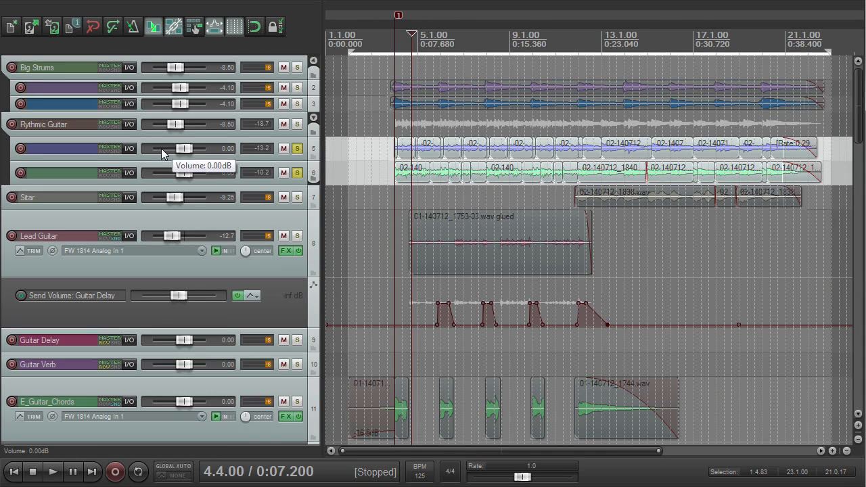
{"action": "left_click", "coordinate": [298, 173]}
{"action": "left_click", "coordinate": [297, 197]}
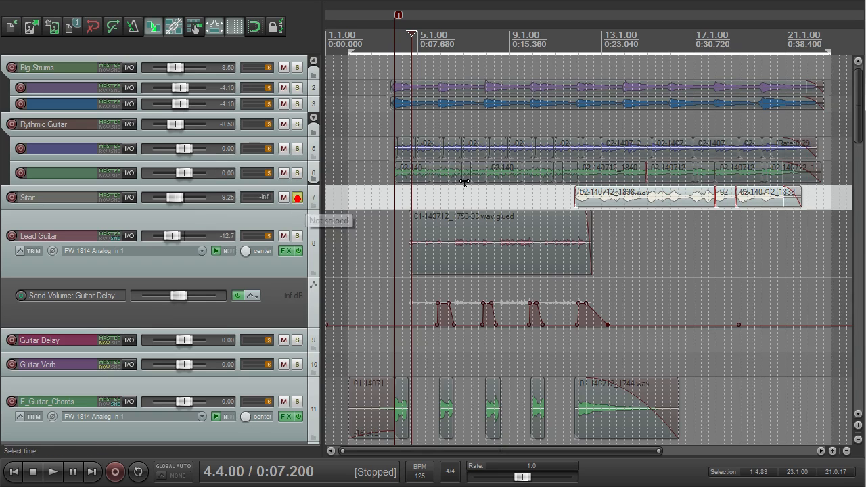
- Increase the Sitar track's height and place the edit cursor just before its first audio item
{"action": "left_click", "coordinate": [573, 42]}
{"action": "scroll", "coordinate": [556, 42], "scroll_direction": "up", "scroll_amount": 3}
{"action": "left_click_drag", "start_coordinate": [251, 209], "coordinate": [251, 352]}
{"action": "left_click", "coordinate": [597, 42]}
{"action": "scroll", "coordinate": [597, 42], "scroll_direction": "down", "scroll_amount": 1}
{"action": "left_click_drag", "start_coordinate": [594, 451], "coordinate": [685, 461]}
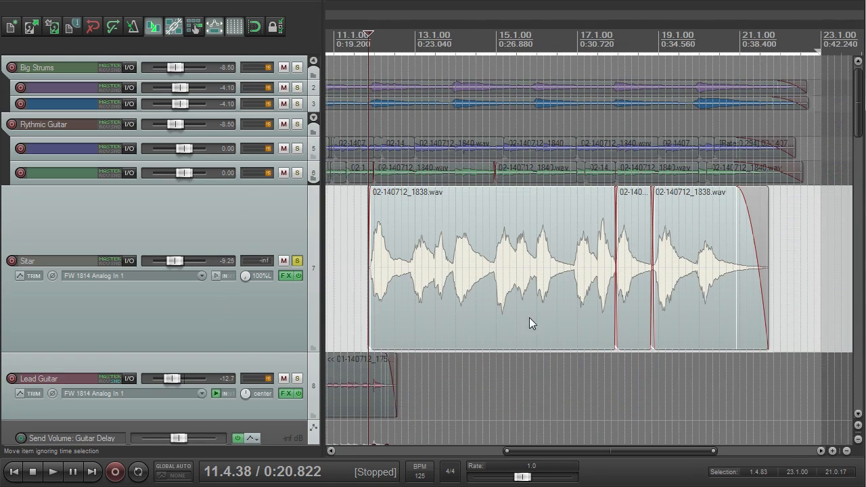
- Play the soloed Sitar part from just before measure 12, stop playback, and unsolo the track
{"action": "scroll", "coordinate": [454, 274], "scroll_direction": "up", "scroll_amount": 2}
{"action": "scroll", "coordinate": [454, 277], "scroll_direction": "down", "scroll_amount": 4}
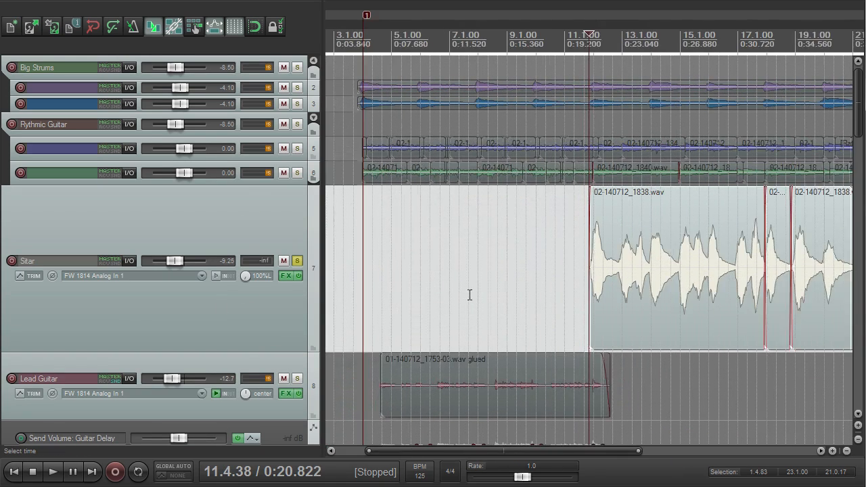
{"action": "left_click_drag", "start_coordinate": [524, 451], "coordinate": [587, 451]}
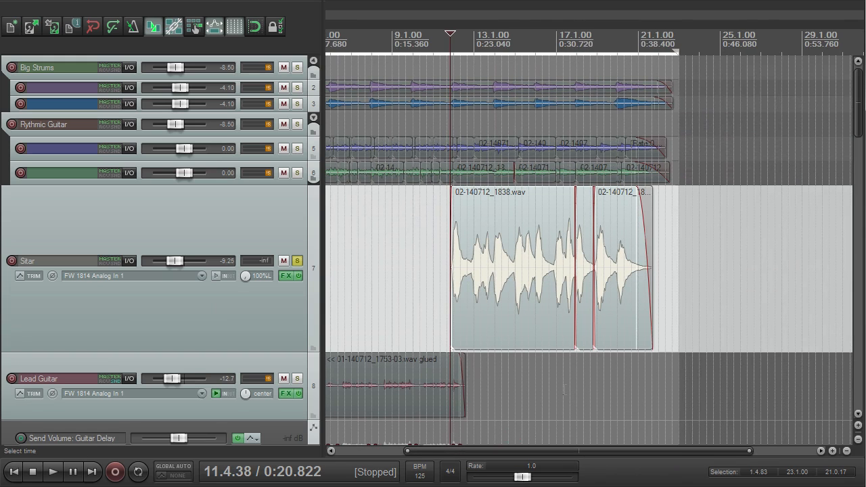
{"action": "scroll", "coordinate": [538, 287], "scroll_direction": "up", "scroll_amount": 2}
{"action": "scroll", "coordinate": [540, 285], "scroll_direction": "down", "scroll_amount": 1}
{"action": "left_click", "coordinate": [587, 42]}
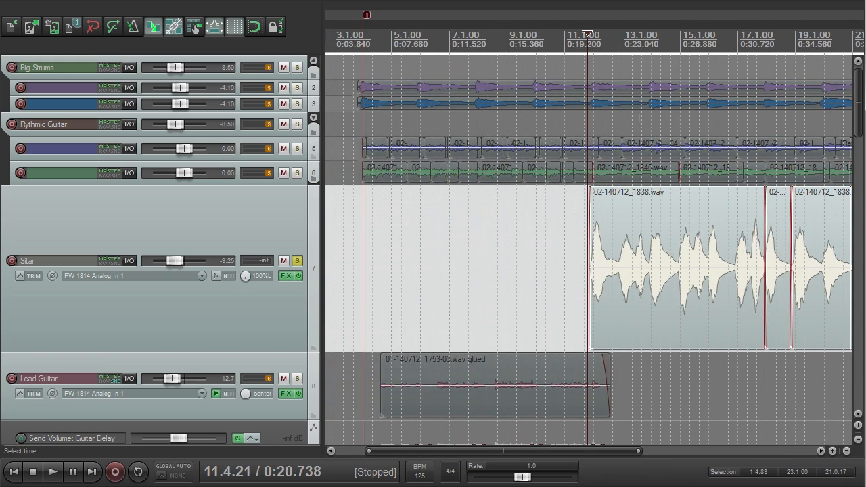
{"action": "scroll", "coordinate": [650, 154], "scroll_direction": "up", "scroll_amount": 2}
{"action": "key", "text": "space"}
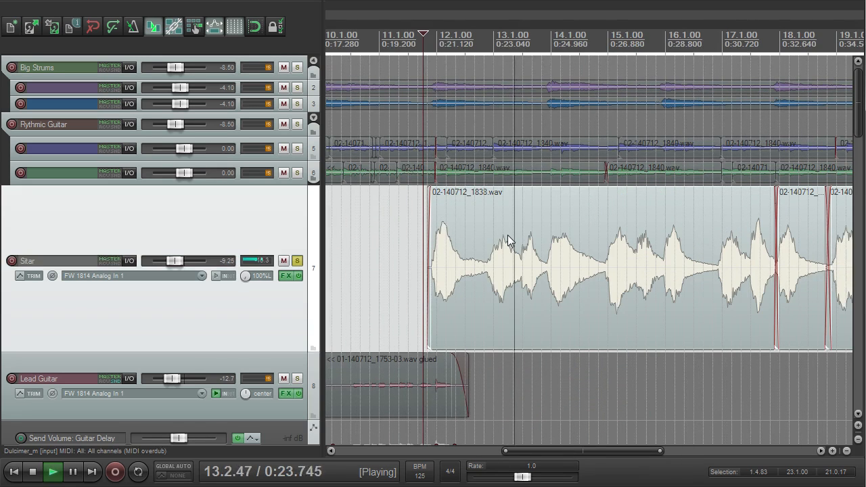
{"action": "scroll", "coordinate": [509, 242], "scroll_direction": "up", "scroll_amount": 2}
{"action": "scroll", "coordinate": [584, 139], "scroll_direction": "down", "scroll_amount": 3}
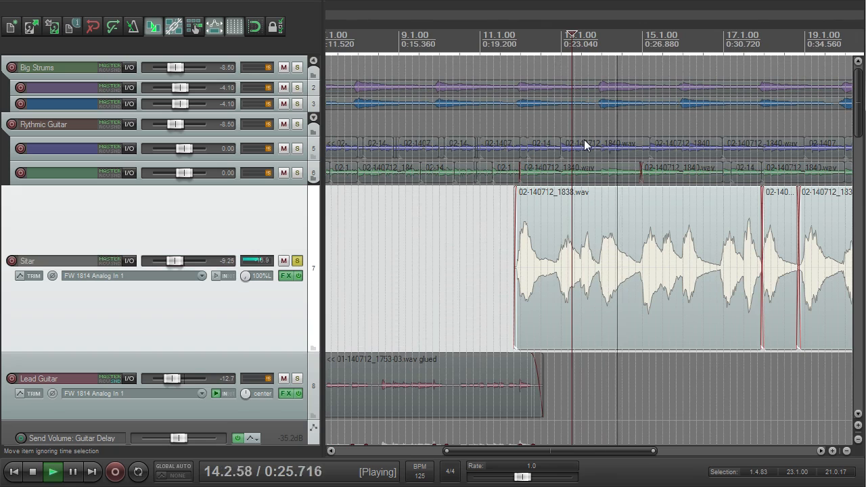
{"action": "key", "text": "space"}
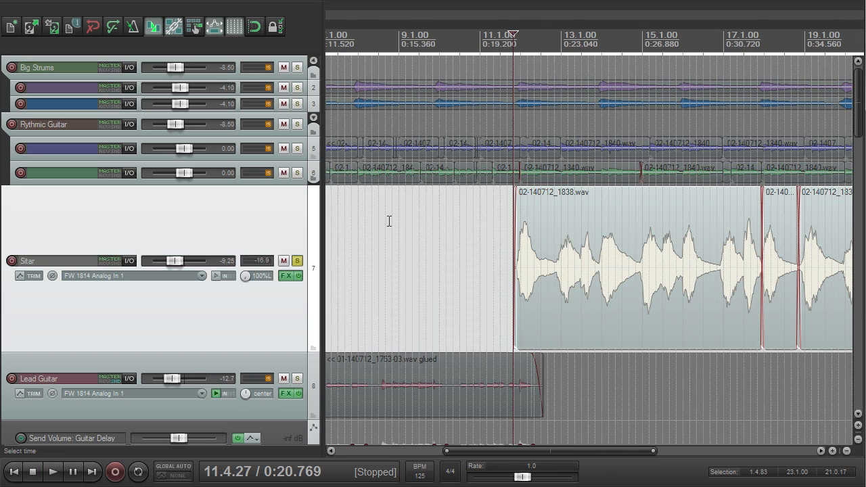
{"action": "left_click", "coordinate": [298, 261]}
- Solo the Rythmic Guitar folder track and play it from just before measure 4, stopping after a short listen
{"action": "scroll", "coordinate": [505, 251], "scroll_direction": "down", "scroll_amount": 3}
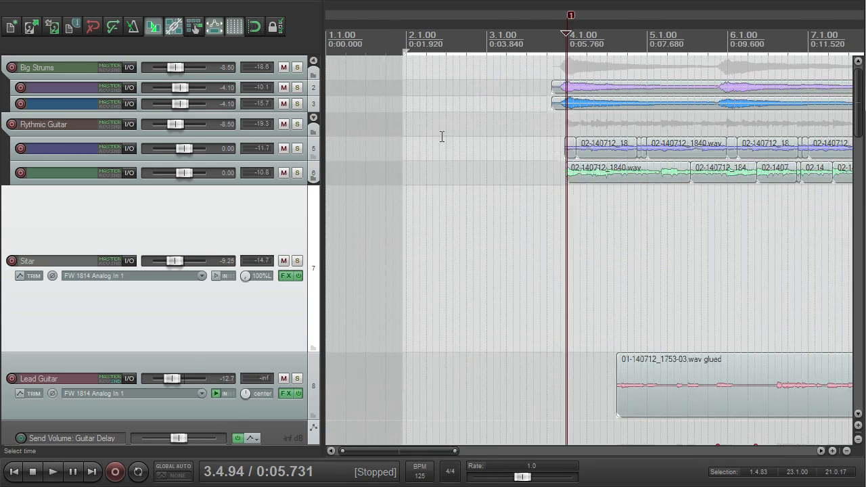
{"action": "scroll", "coordinate": [439, 140], "scroll_direction": "down", "scroll_amount": 3}
{"action": "scroll", "coordinate": [429, 157], "scroll_direction": "up", "scroll_amount": 3}
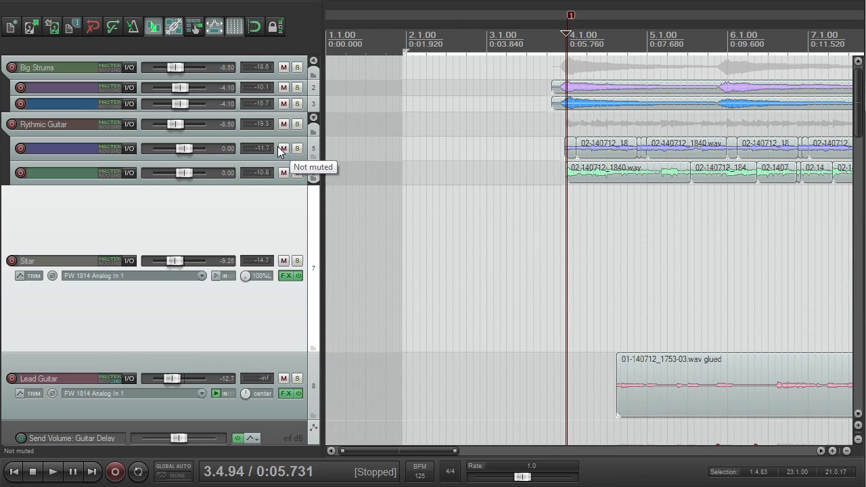
{"action": "scroll", "coordinate": [380, 161], "scroll_direction": "down", "scroll_amount": 3}
{"action": "scroll", "coordinate": [381, 161], "scroll_direction": "up", "scroll_amount": 2}
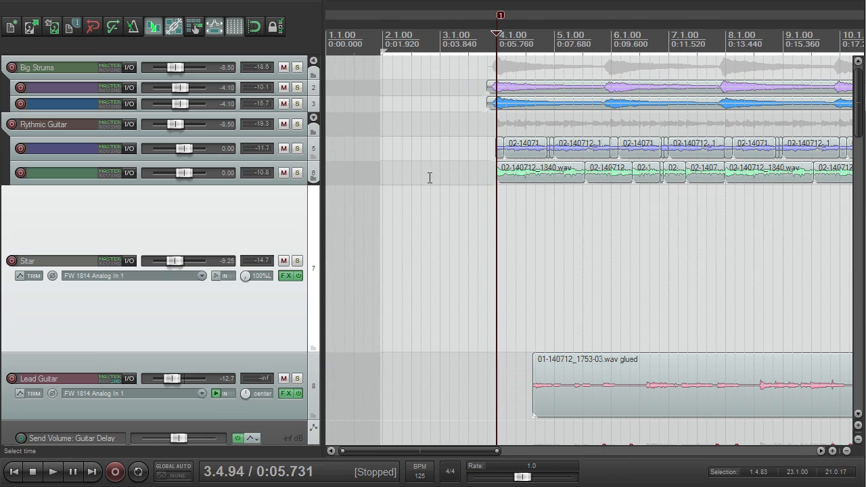
{"action": "scroll", "coordinate": [450, 193], "scroll_direction": "down", "scroll_amount": 5}
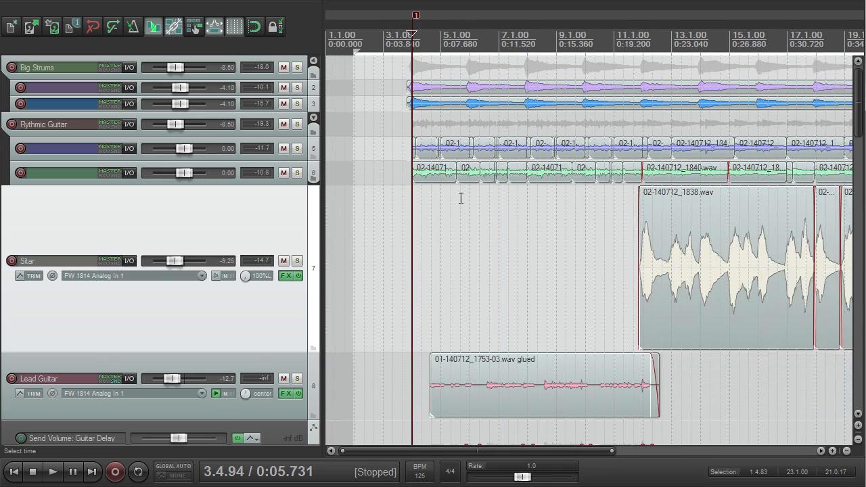
{"action": "scroll", "coordinate": [458, 197], "scroll_direction": "up", "scroll_amount": 3}
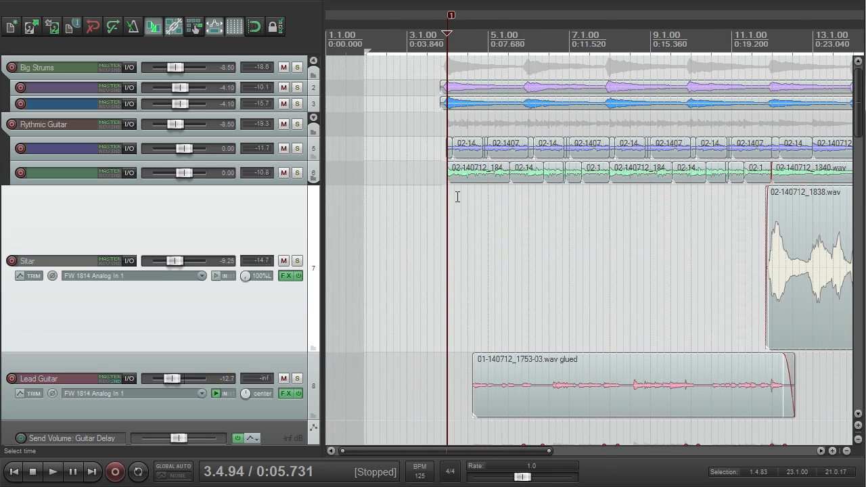
{"action": "left_click", "coordinate": [297, 124]}
{"action": "key", "text": "space"}
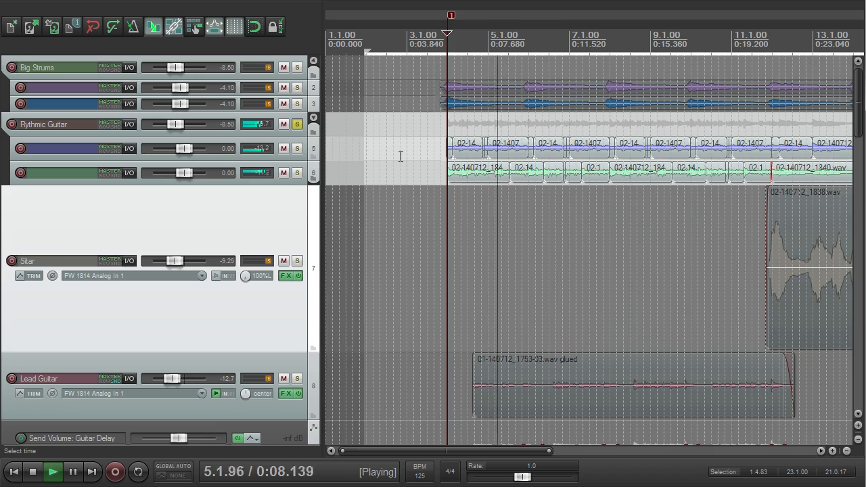
{"action": "key", "text": "space"}
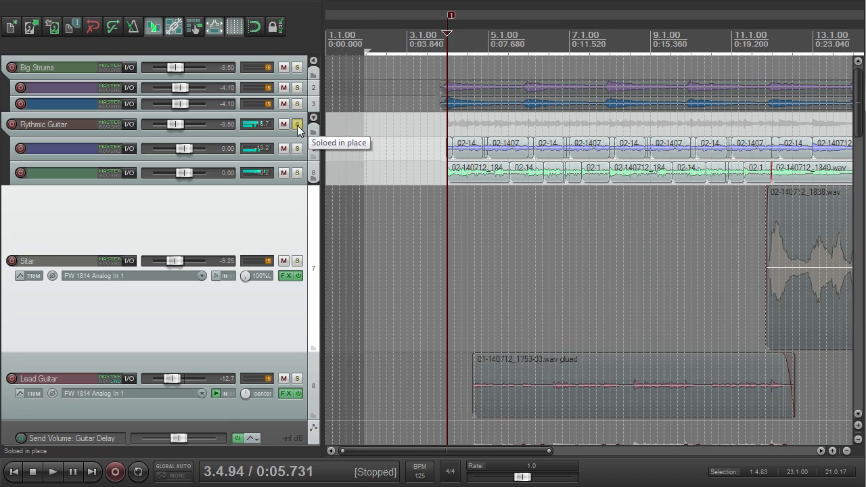
- Play the soloed Rythmic Guitar folder from the passage just before measure 12, stop playback, and unsolo the folder
{"action": "left_click", "coordinate": [298, 124]}
{"action": "scroll", "coordinate": [589, 118], "scroll_direction": "down", "scroll_amount": 3}
{"action": "left_click", "coordinate": [561, 43]}
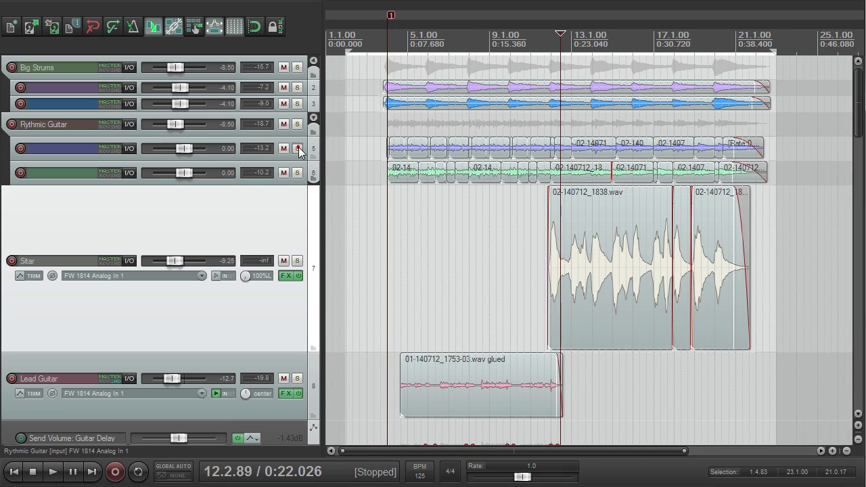
{"action": "left_click", "coordinate": [298, 125]}
{"action": "key", "text": "space"}
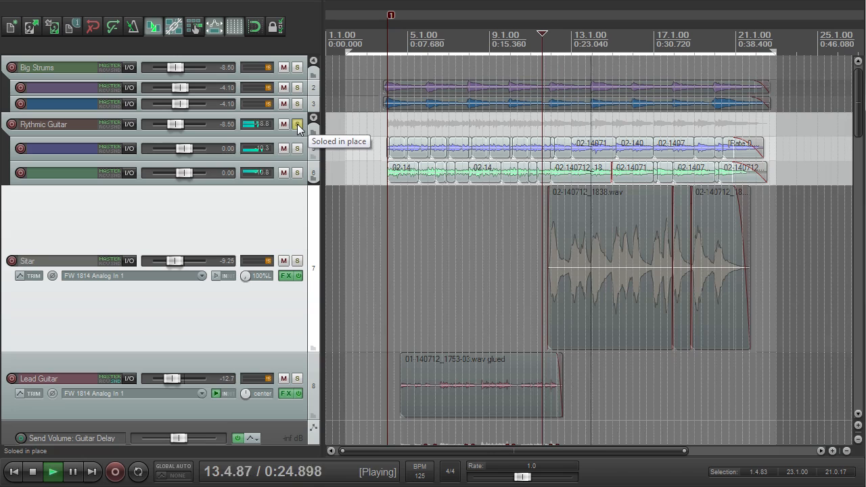
{"action": "key", "text": "space"}
{"action": "left_click", "coordinate": [298, 124]}
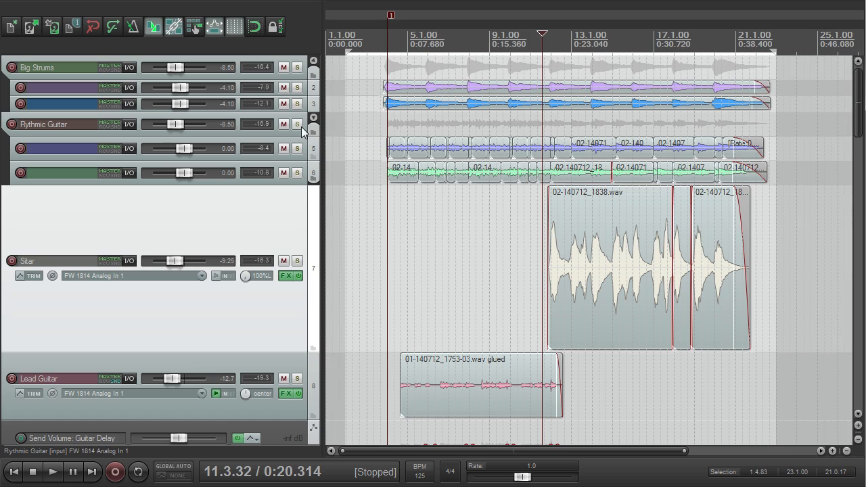
- Solo the Big Strums folder track and play it from just before measure 4, stopping after a few strums
{"action": "left_click", "coordinate": [297, 67]}
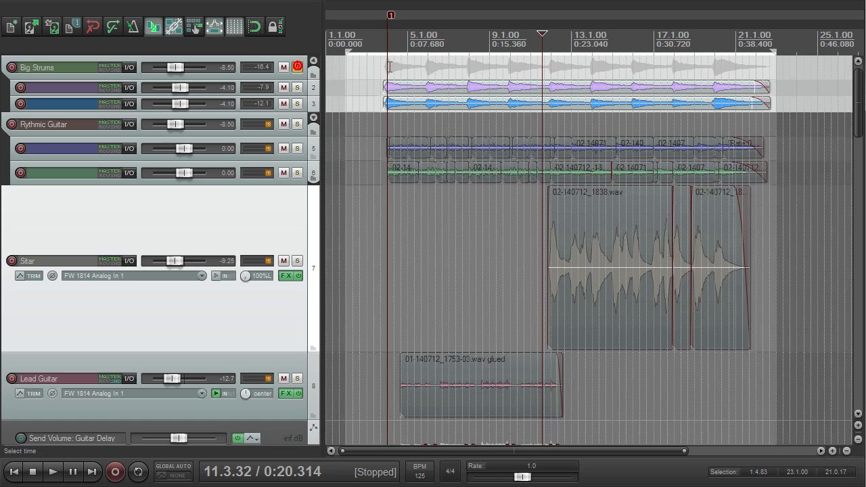
{"action": "left_click", "coordinate": [387, 31]}
{"action": "key", "text": "space"}
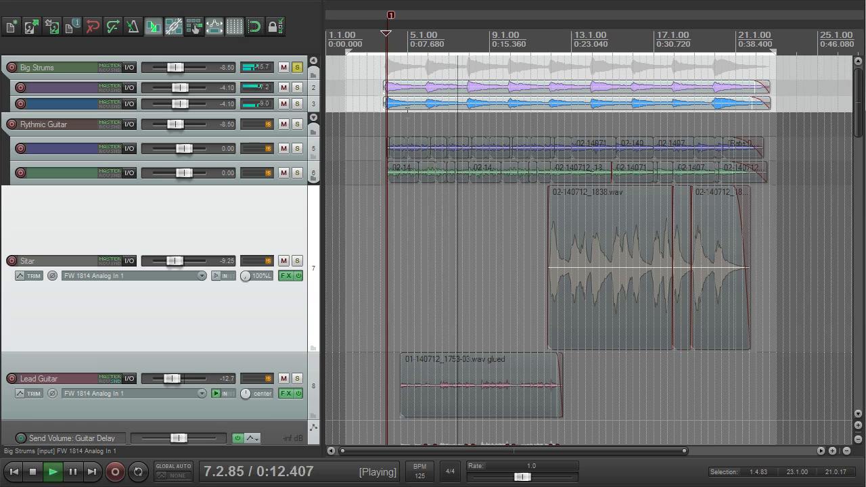
{"action": "key", "text": "space"}
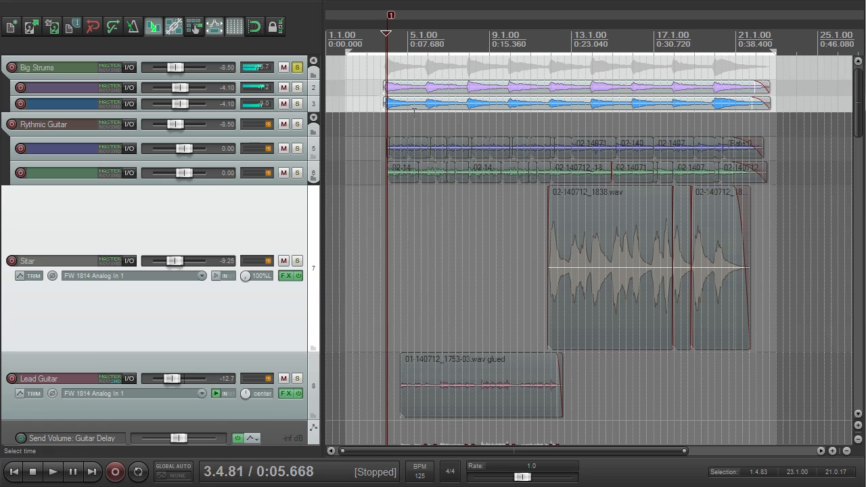
- Solo the first track inside the Big Strums folder and place the play cursor just before measure 4
{"action": "left_click", "coordinate": [297, 87]}
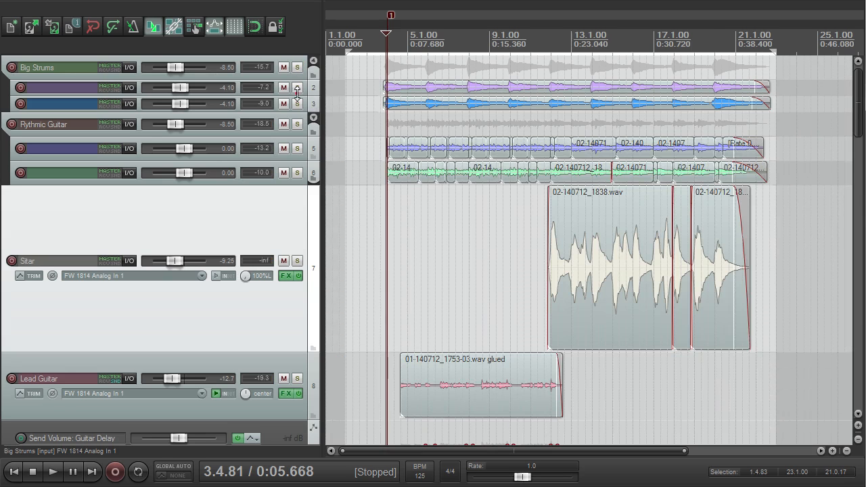
{"action": "scroll", "coordinate": [589, 250], "scroll_direction": "up", "scroll_amount": 7}
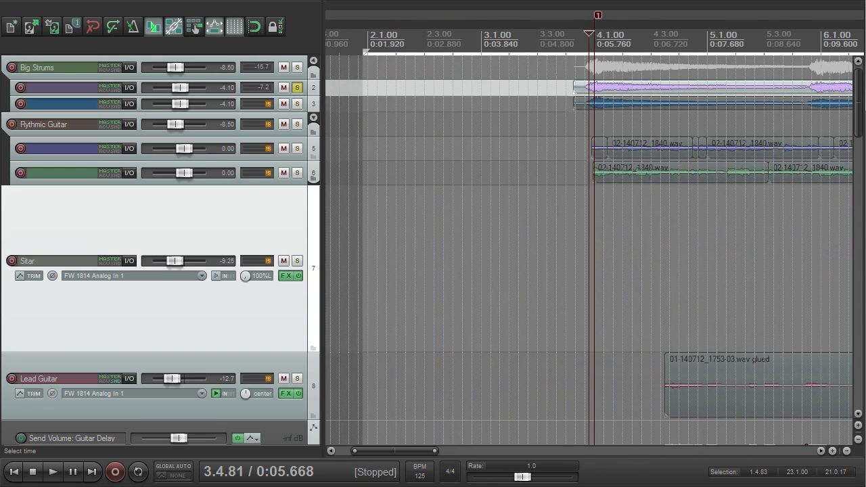
{"action": "left_click", "coordinate": [580, 32]}
{"action": "scroll", "coordinate": [575, 74], "scroll_direction": "down", "scroll_amount": 4}
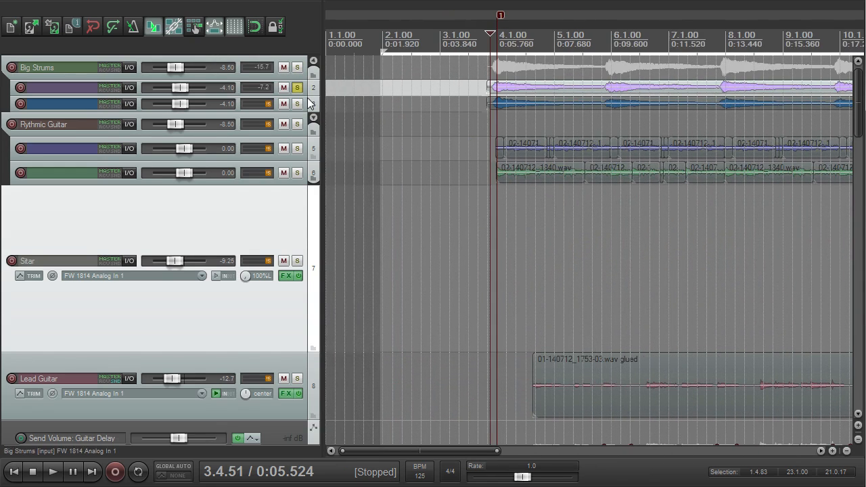
- Enlarge the Big Strums subtracks, play the soloed strums from just before measure 4, and clear the solo
{"action": "left_click_drag", "start_coordinate": [308, 96], "coordinate": [308, 174]}
{"action": "scroll", "coordinate": [454, 153], "scroll_direction": "down", "scroll_amount": 2}
{"action": "scroll", "coordinate": [455, 153], "scroll_direction": "up", "scroll_amount": 2}
{"action": "scroll", "coordinate": [490, 154], "scroll_direction": "down", "scroll_amount": 3}
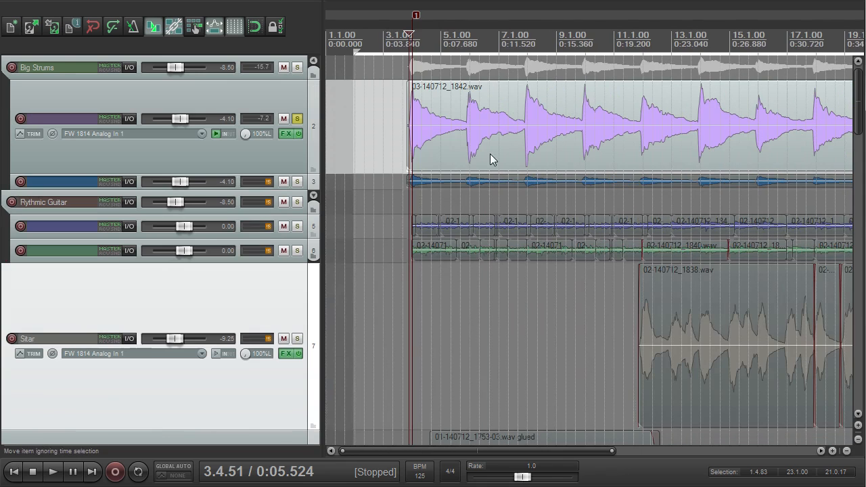
{"action": "key", "text": "space"}
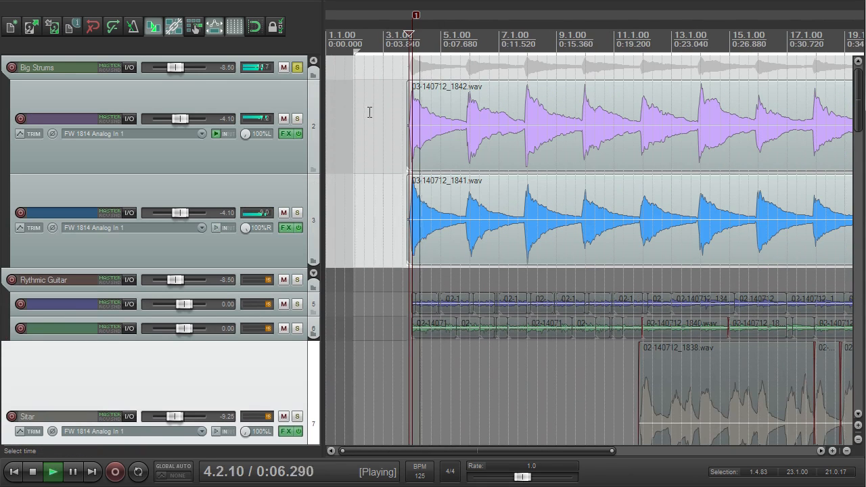
{"action": "left_click", "coordinate": [297, 119]}
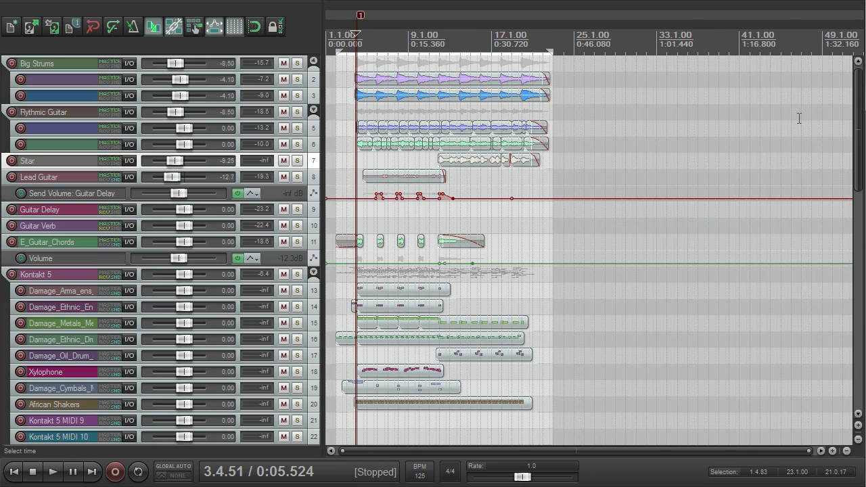
- Move the Damage_Cymbals track above the Xylophone track in the Kontakt 5 folder
{"action": "left_click_drag", "start_coordinate": [854, 101], "coordinate": [840, 159]}
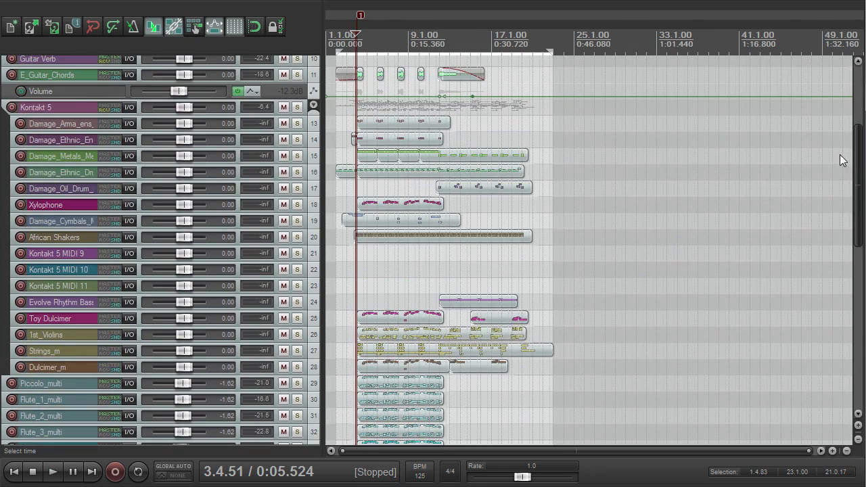
{"action": "scroll", "coordinate": [508, 141], "scroll_direction": "up", "scroll_amount": 3}
{"action": "left_click_drag", "start_coordinate": [13, 226], "coordinate": [17, 203]}
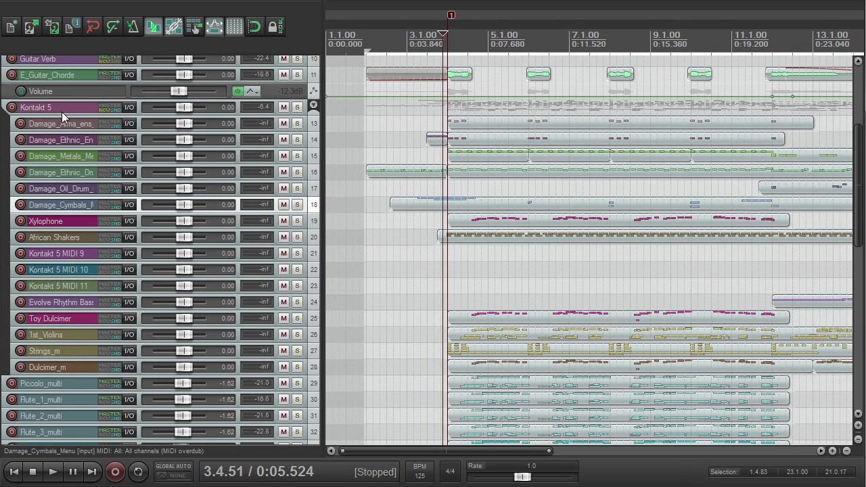
- Solo the Damage_Arma_ens track in the Kontakt 5 folder and increase its track height
{"action": "scroll", "coordinate": [50, 147], "scroll_direction": "up", "scroll_amount": 3}
{"action": "left_click_drag", "start_coordinate": [859, 173], "coordinate": [858, 148]}
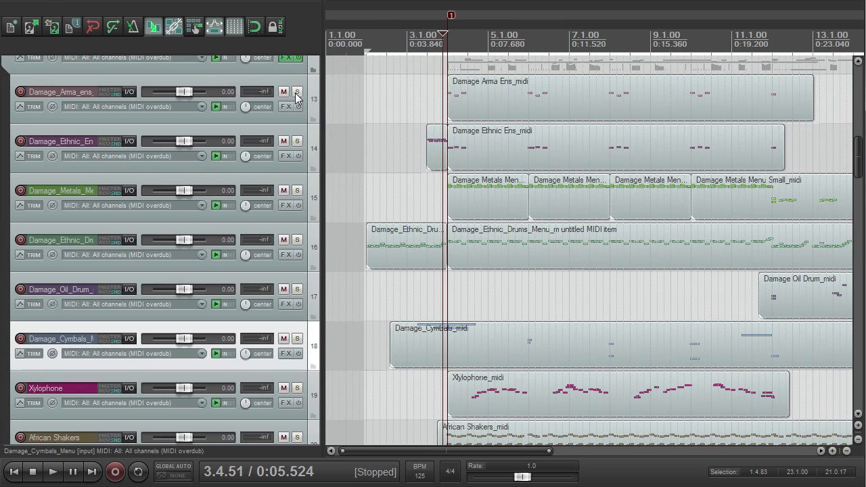
{"action": "scroll", "coordinate": [325, 106], "scroll_direction": "down", "scroll_amount": 2}
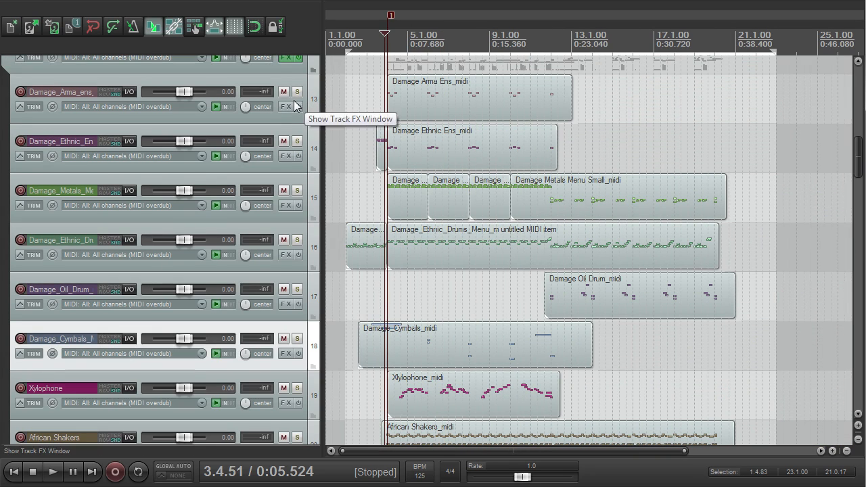
{"action": "left_click", "coordinate": [296, 92]}
{"action": "scroll", "coordinate": [425, 113], "scroll_direction": "up", "scroll_amount": 3}
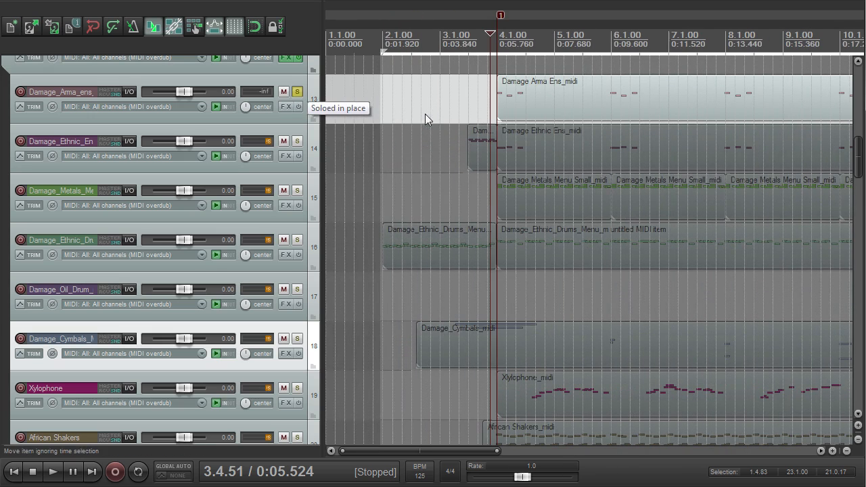
{"action": "left_click_drag", "start_coordinate": [300, 122], "coordinate": [299, 207]}
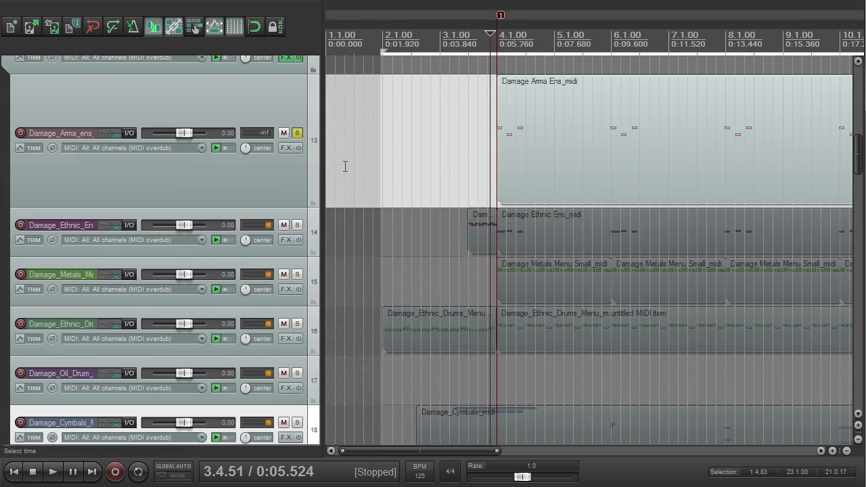
- Play the soloed Damage_Arma_ens part from just before measure 4, stop playback, and unsolo the track
{"action": "key", "text": "space"}
{"action": "scroll", "coordinate": [356, 162], "scroll_direction": "down", "scroll_amount": 3}
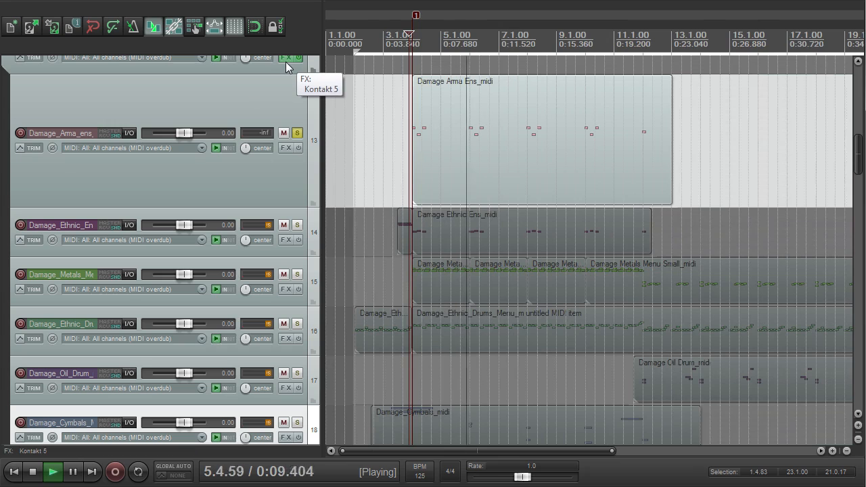
{"action": "key", "text": "space"}
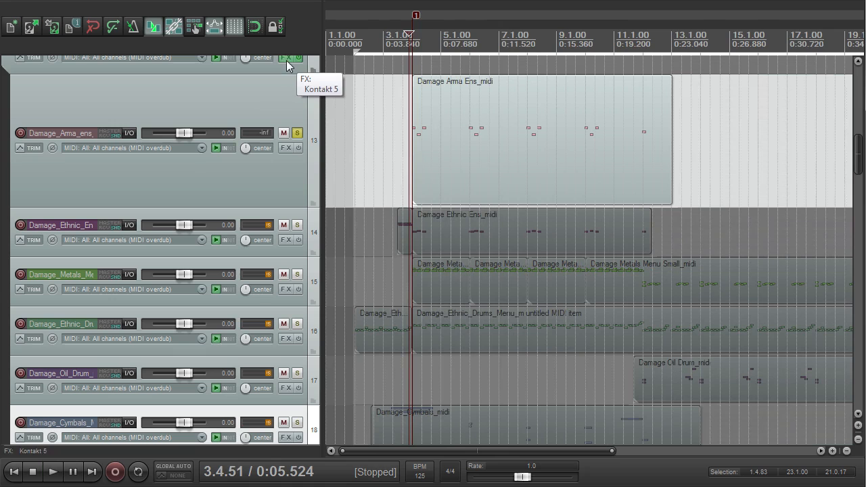
{"action": "left_click", "coordinate": [297, 134]}
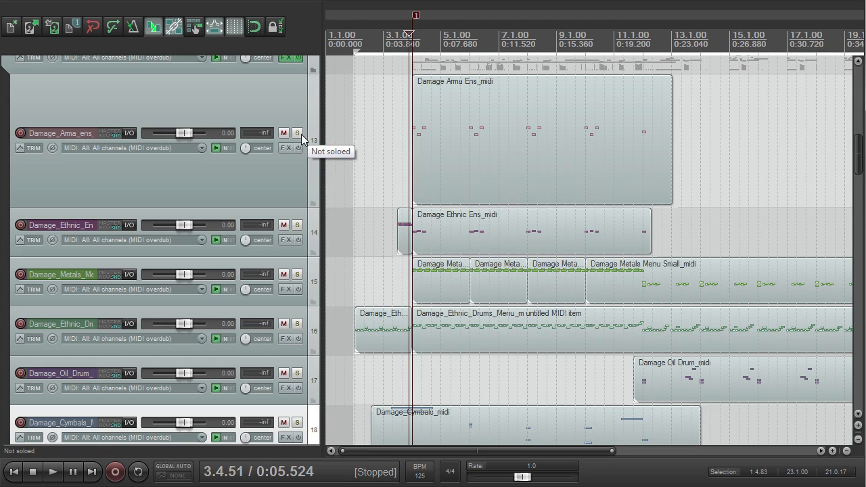
- Place the play cursor at 3.4.96 and play the arrangement briefly with no track soloed
{"action": "scroll", "coordinate": [390, 130], "scroll_direction": "up", "scroll_amount": 5}
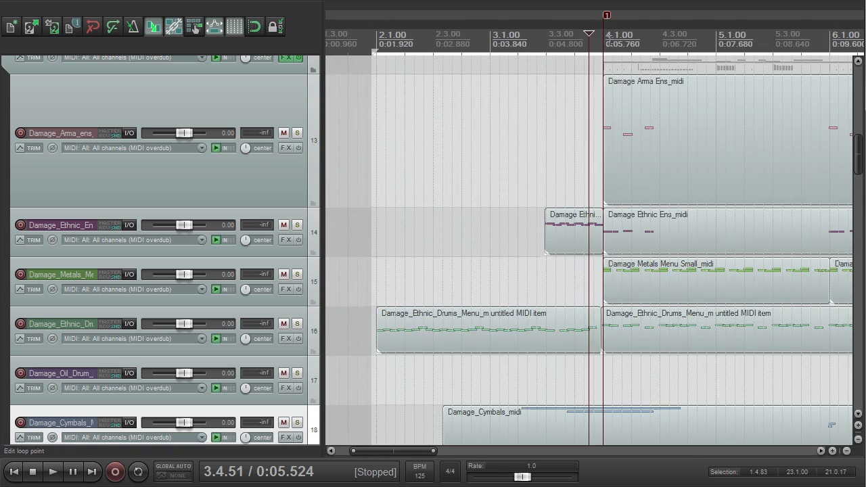
{"action": "left_click_drag", "start_coordinate": [607, 37], "coordinate": [602, 36]}
{"action": "key", "text": "space"}
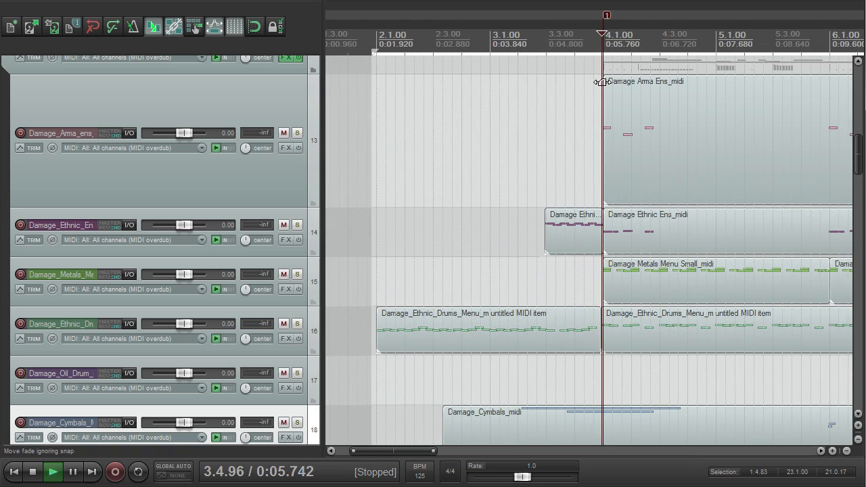
{"action": "key", "text": "space"}
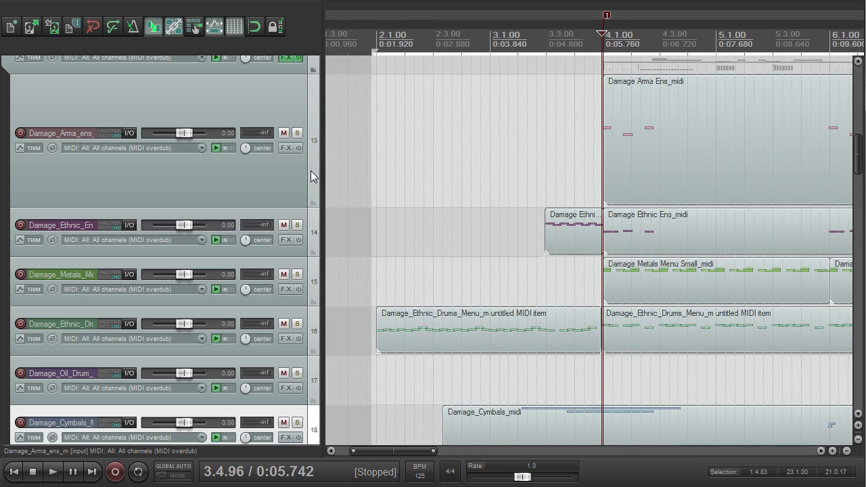
{"action": "left_click", "coordinate": [297, 132]}
{"action": "key", "text": "minus"}
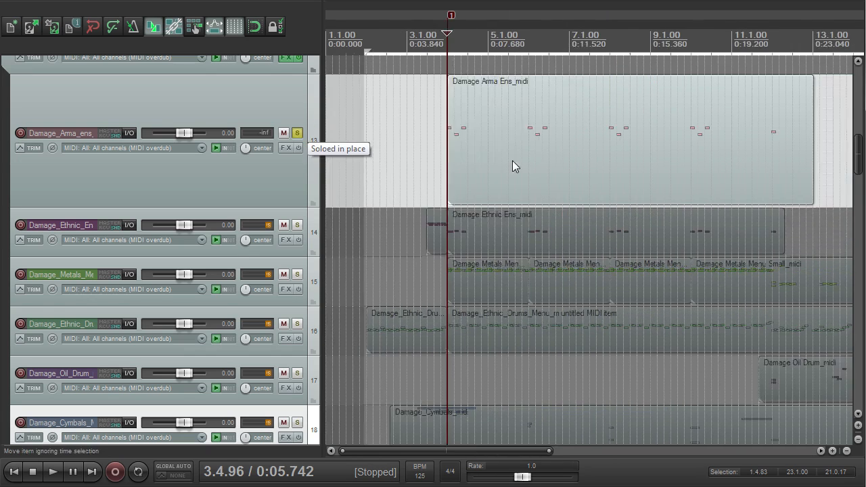
{"action": "left_click", "coordinate": [297, 133]}
- Solo and enlarge the Damage_Ethnic_En track, and place the play cursor at the start of its first item at 3.3.01
{"action": "left_click", "coordinate": [297, 226]}
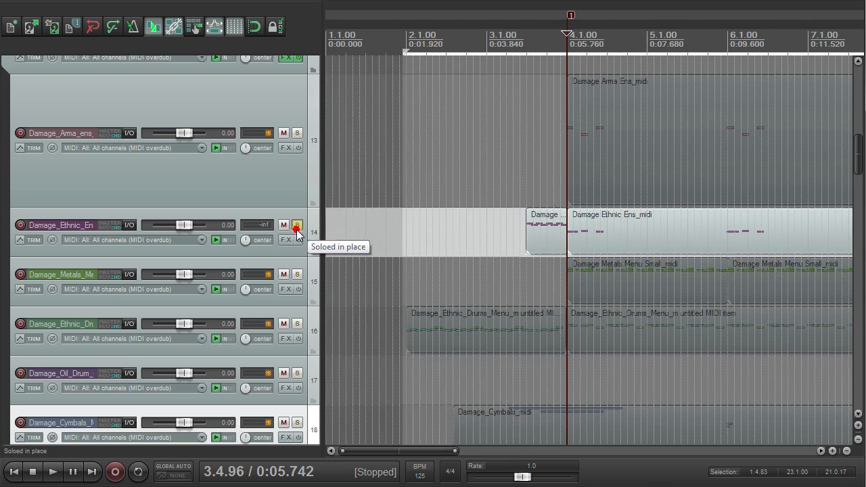
{"action": "left_click_drag", "start_coordinate": [297, 257], "coordinate": [297, 336]}
{"action": "scroll", "coordinate": [467, 302], "scroll_direction": "down", "scroll_amount": 5}
{"action": "scroll", "coordinate": [464, 301], "scroll_direction": "up", "scroll_amount": 3}
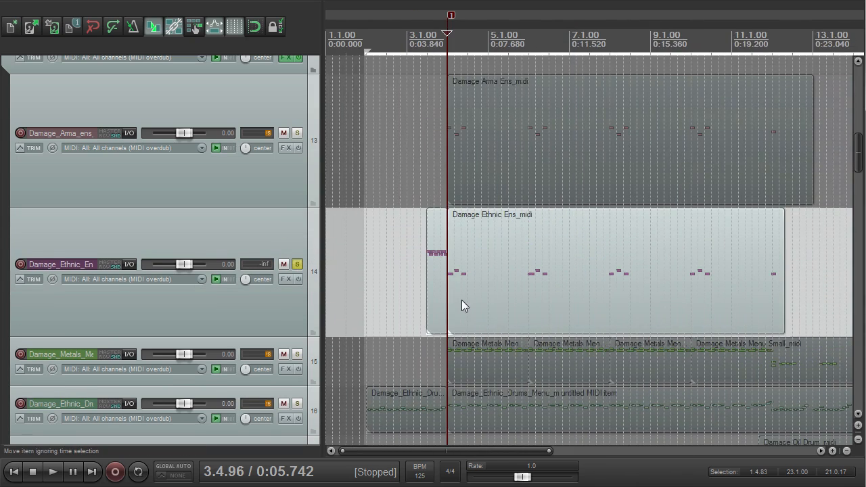
{"action": "scroll", "coordinate": [613, 300], "scroll_direction": "down", "scroll_amount": 3}
{"action": "scroll", "coordinate": [547, 304], "scroll_direction": "up", "scroll_amount": 5}
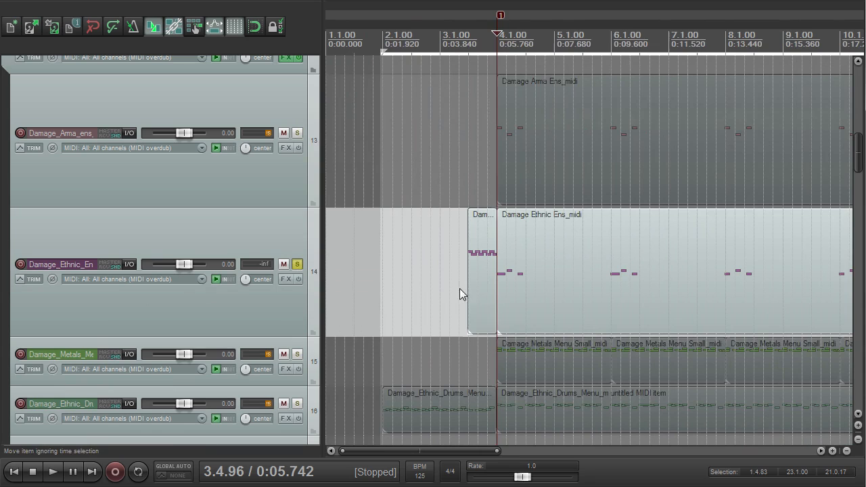
{"action": "left_click", "coordinate": [468, 40]}
{"action": "scroll", "coordinate": [486, 234], "scroll_direction": "up", "scroll_amount": 3}
{"action": "scroll", "coordinate": [492, 237], "scroll_direction": "down", "scroll_amount": 4}
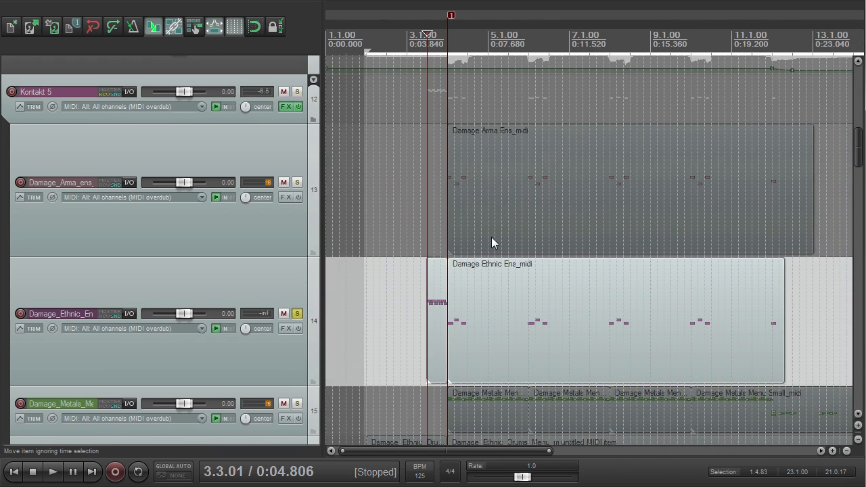
- Play Damage_Ethnic_En from 3.3.01, adding Damage_Arma_ens to the solo during playback, then stop and unsolo both tracks
{"action": "key", "text": "space"}
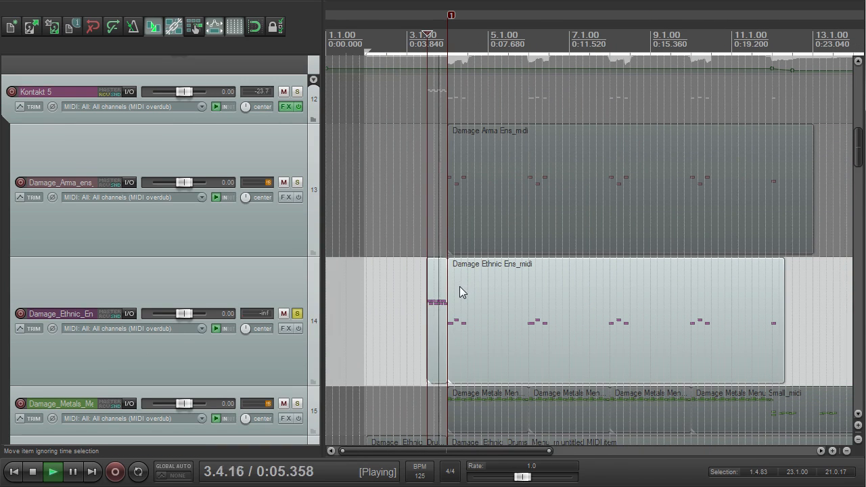
{"action": "scroll", "coordinate": [459, 290], "scroll_direction": "down", "scroll_amount": 2}
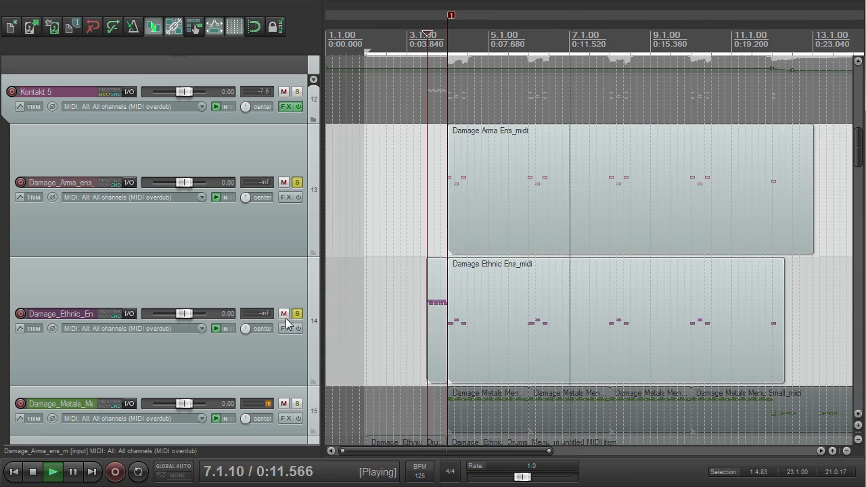
{"action": "scroll", "coordinate": [491, 292], "scroll_direction": "down", "scroll_amount": 2}
{"action": "scroll", "coordinate": [493, 291], "scroll_direction": "up", "scroll_amount": 1}
{"action": "key", "text": "space"}
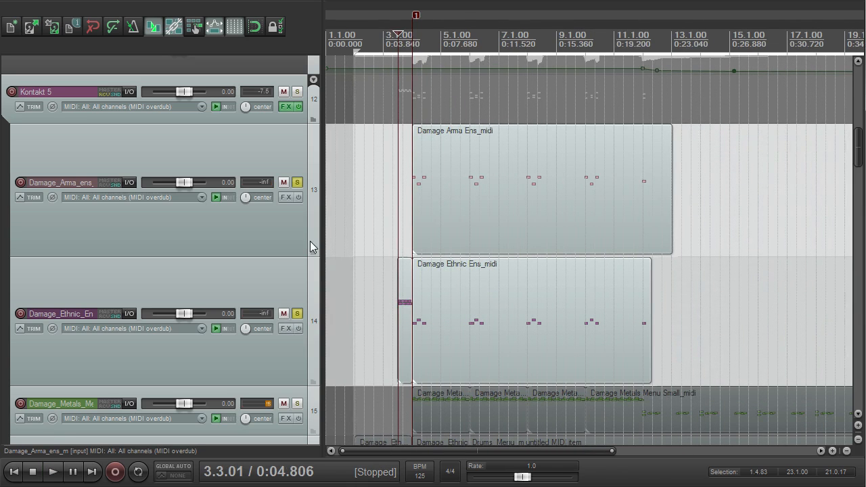
{"action": "left_click", "coordinate": [297, 182]}
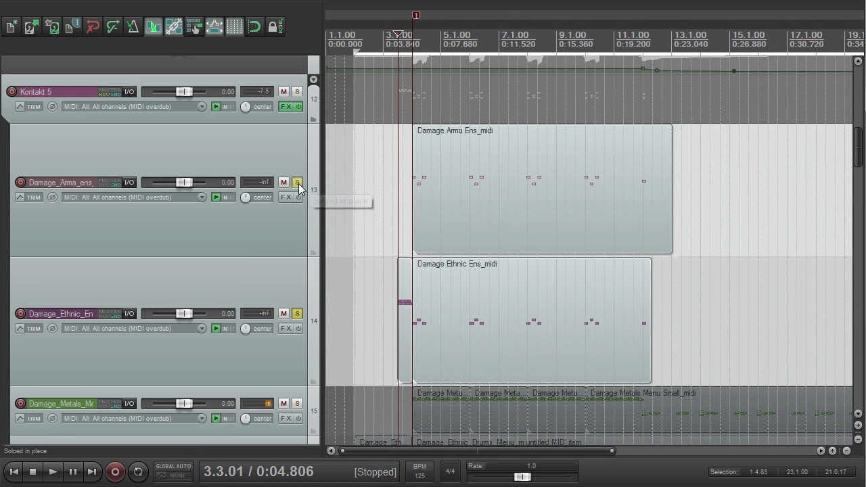
{"action": "left_click", "coordinate": [298, 314]}
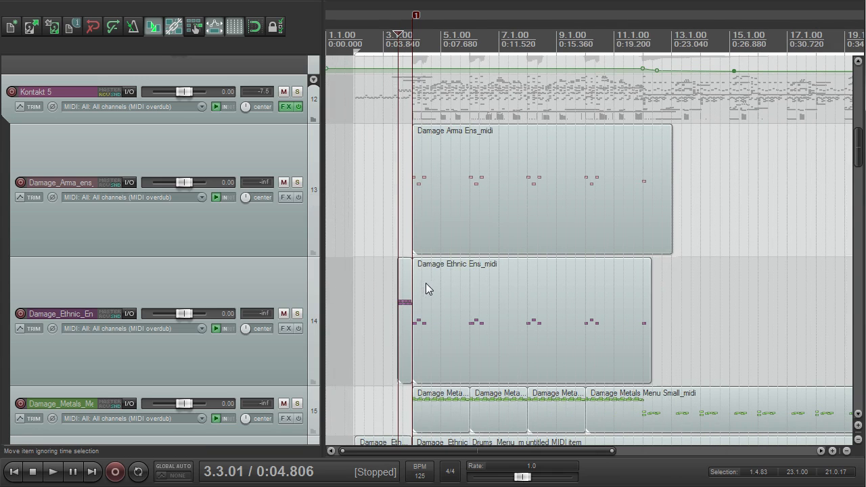
- Solo the Damage_Metals track in the Kontakt 5 folder, select it, and arm it for recording
{"action": "scroll", "coordinate": [677, 162], "scroll_direction": "down", "scroll_amount": 4}
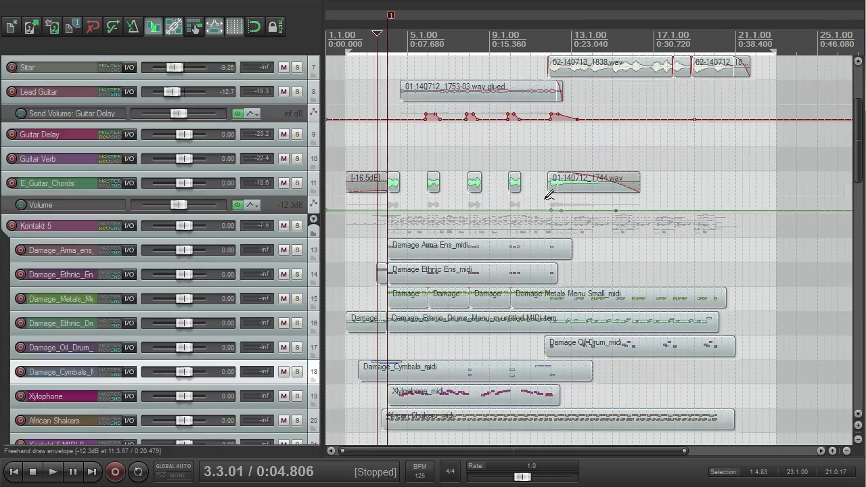
{"action": "scroll", "coordinate": [549, 195], "scroll_direction": "up", "scroll_amount": 1}
{"action": "mouse_move", "coordinate": [859, 133]}
{"action": "left_mouse_down"}
{"action": "mouse_move", "coordinate": [858, 155]}
{"action": "mouse_move", "coordinate": [855, 149]}
{"action": "left_mouse_up"}
{"action": "scroll", "coordinate": [524, 190], "scroll_direction": "up", "scroll_amount": 3}
{"action": "scroll", "coordinate": [860, 139], "scroll_direction": "up", "scroll_amount": 5}
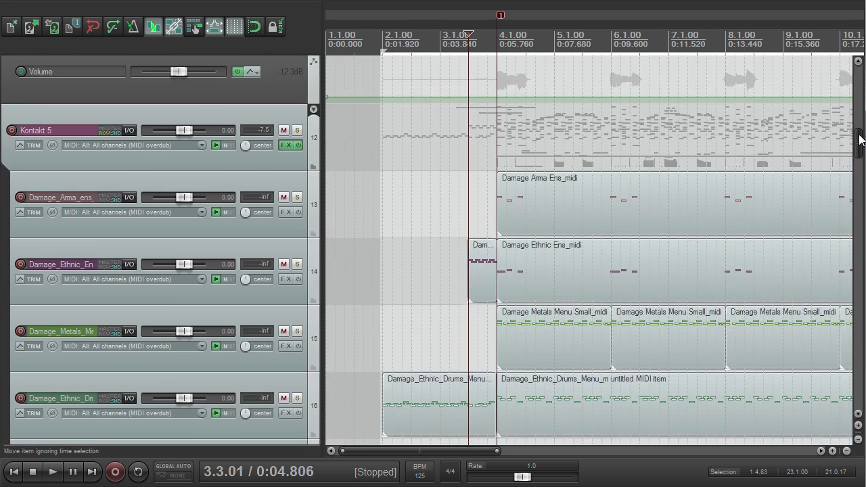
{"action": "left_click_drag", "start_coordinate": [860, 138], "coordinate": [860, 147]}
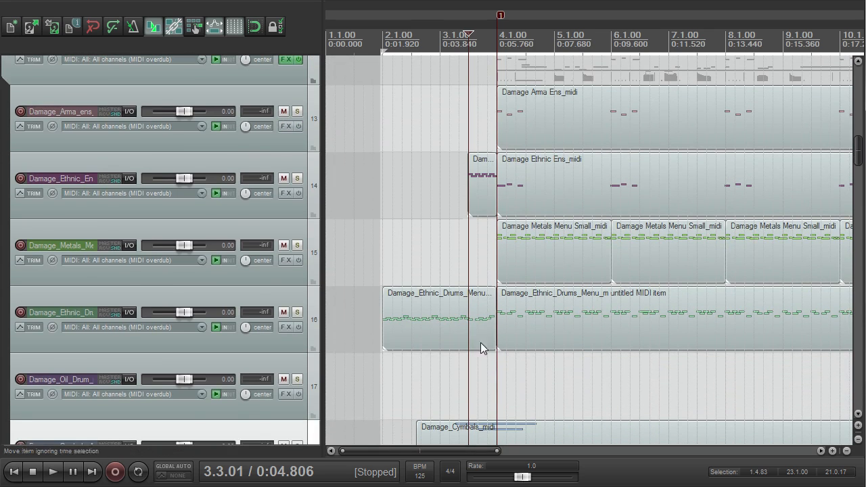
{"action": "left_click_drag", "start_coordinate": [491, 451], "coordinate": [505, 450]}
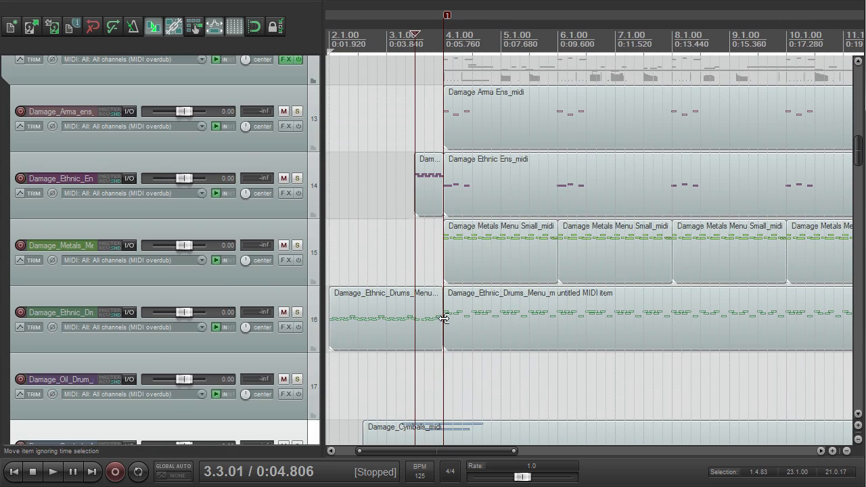
{"action": "left_click", "coordinate": [298, 245]}
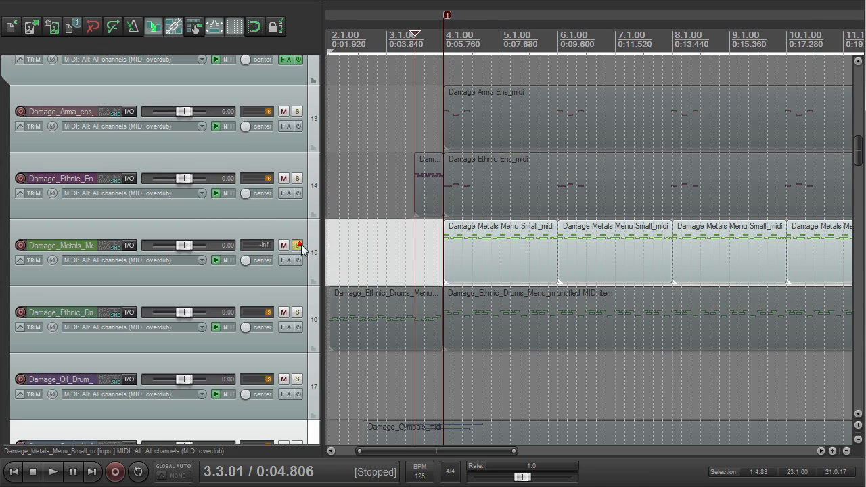
{"action": "left_click", "coordinate": [75, 245]}
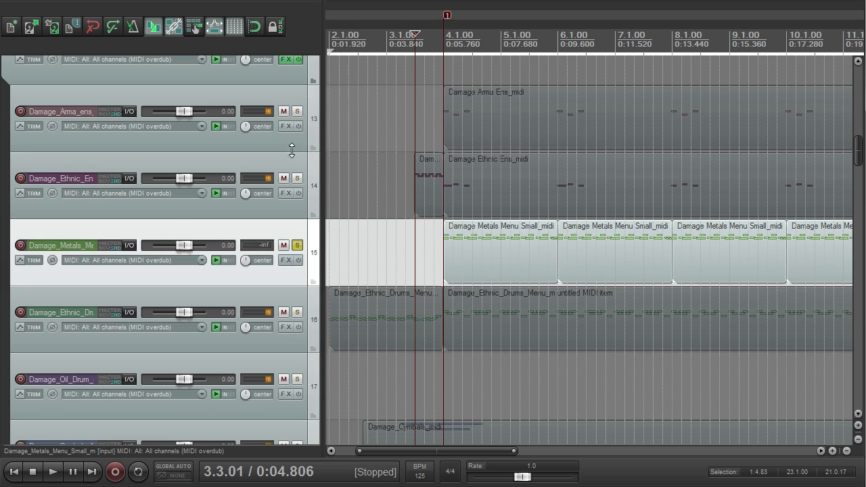
{"action": "scroll", "coordinate": [308, 155], "scroll_direction": "up", "scroll_amount": 1}
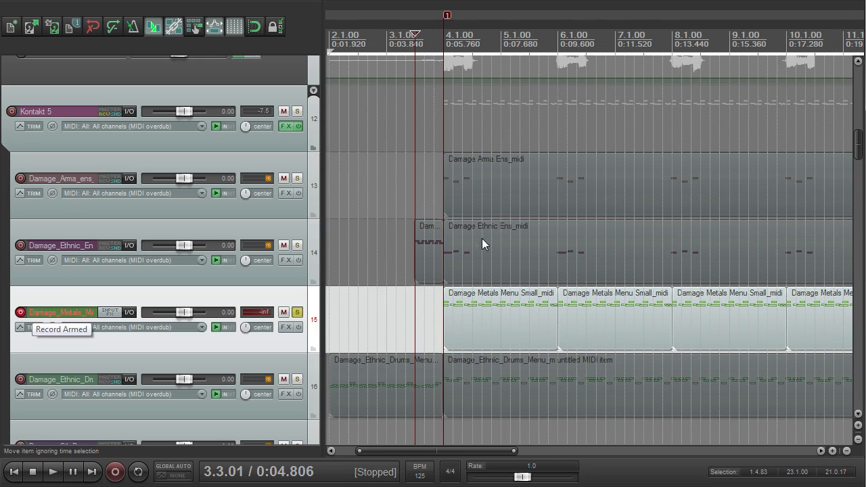
- Play the soloed Damage_Metals track from 3.3.01, then stop and place the play cursor at 10.4.55
{"action": "scroll", "coordinate": [482, 239], "scroll_direction": "down", "scroll_amount": 3}
{"action": "scroll", "coordinate": [602, 252], "scroll_direction": "down", "scroll_amount": 3}
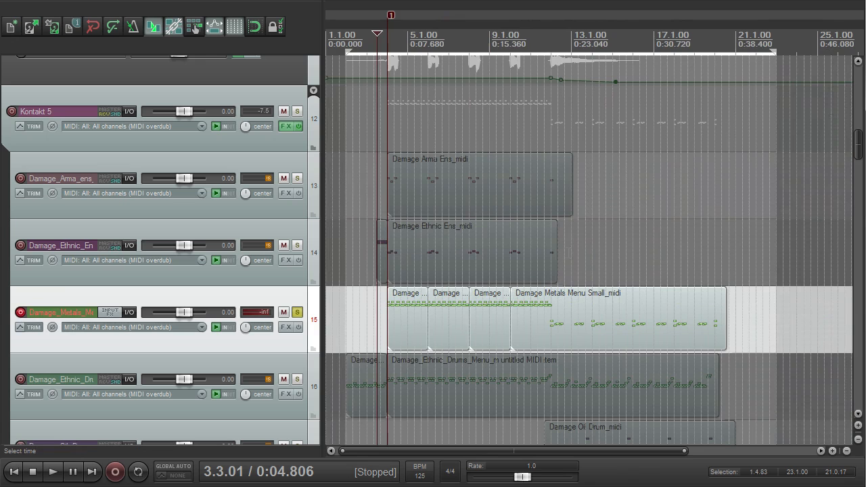
{"action": "scroll", "coordinate": [453, 199], "scroll_direction": "up", "scroll_amount": 1}
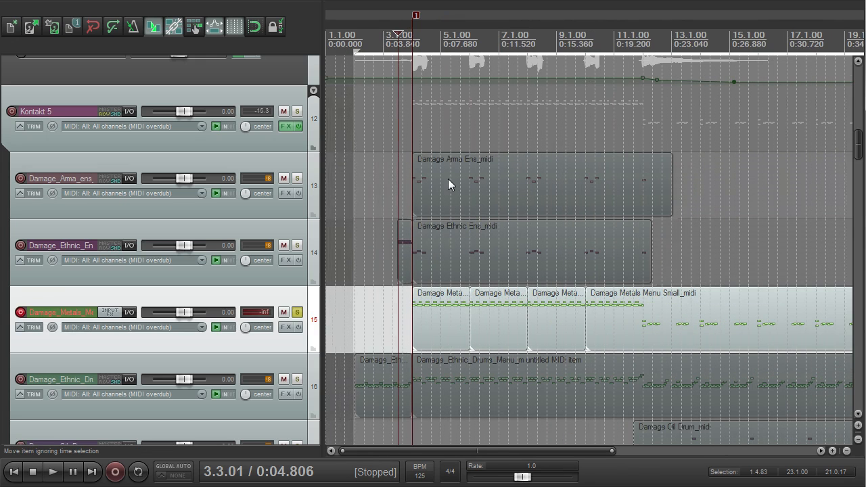
{"action": "key", "text": "space"}
{"action": "scroll", "coordinate": [454, 197], "scroll_direction": "up", "scroll_amount": 2}
{"action": "scroll", "coordinate": [470, 260], "scroll_direction": "down", "scroll_amount": 3}
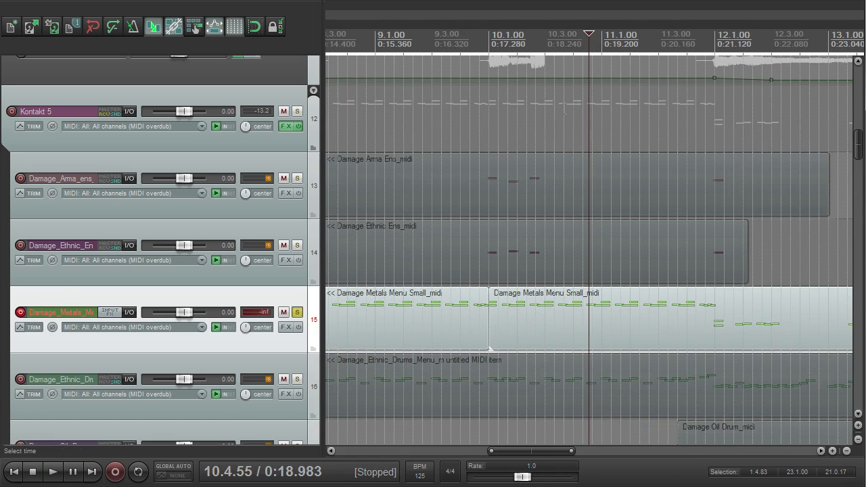
- Place the play cursor at 11.3.08 and play the soloed Damage_Metals track through its pattern change at bar 12, then stop
{"action": "scroll", "coordinate": [506, 324], "scroll_direction": "down", "scroll_amount": 4}
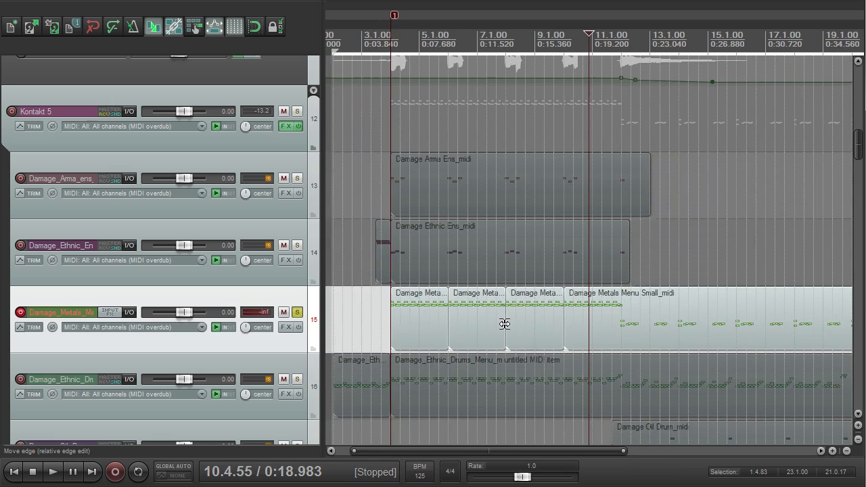
{"action": "scroll", "coordinate": [469, 323], "scroll_direction": "up", "scroll_amount": 3}
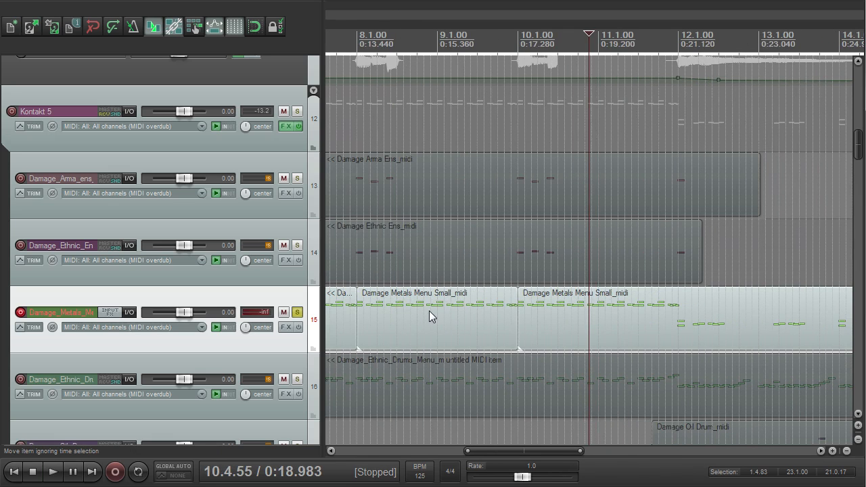
{"action": "scroll", "coordinate": [433, 302], "scroll_direction": "down", "scroll_amount": 1}
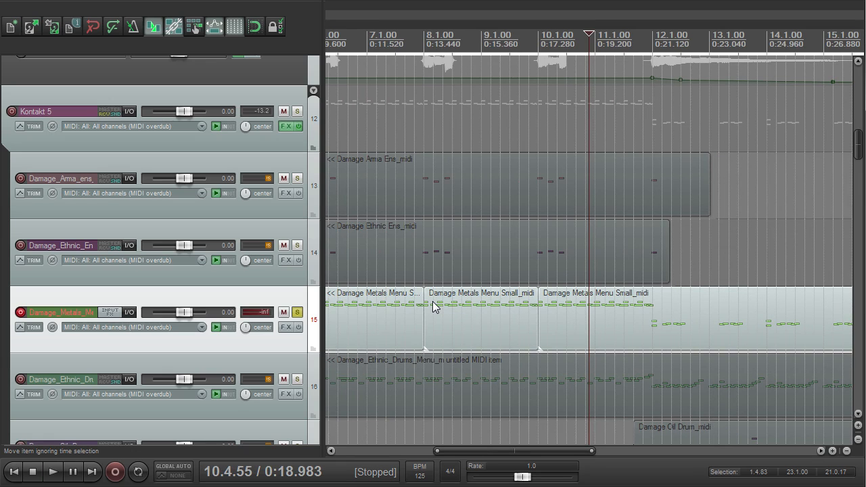
{"action": "scroll", "coordinate": [433, 298], "scroll_direction": "down", "scroll_amount": 2}
{"action": "left_click", "coordinate": [558, 39]}
{"action": "left_click", "coordinate": [535, 37]}
{"action": "scroll", "coordinate": [535, 47], "scroll_direction": "up", "scroll_amount": 2}
{"action": "key", "text": "space"}
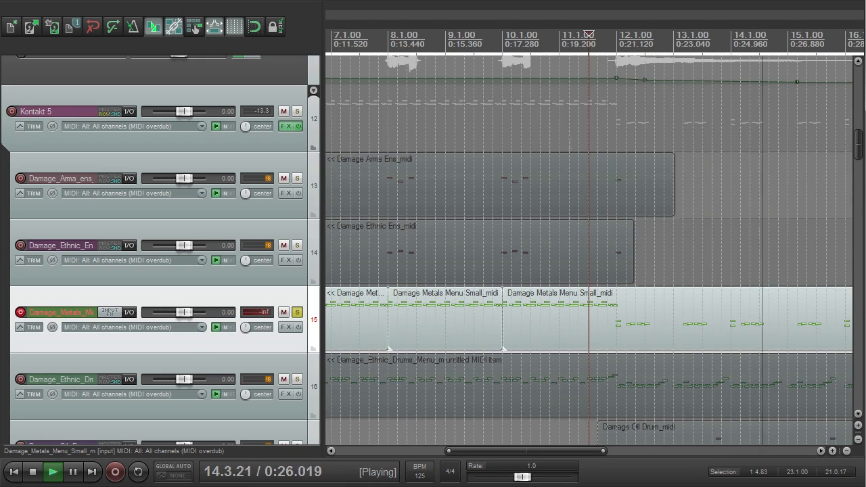
{"action": "key", "text": "space"}
{"action": "scroll", "coordinate": [443, 327], "scroll_direction": "down", "scroll_amount": 5}
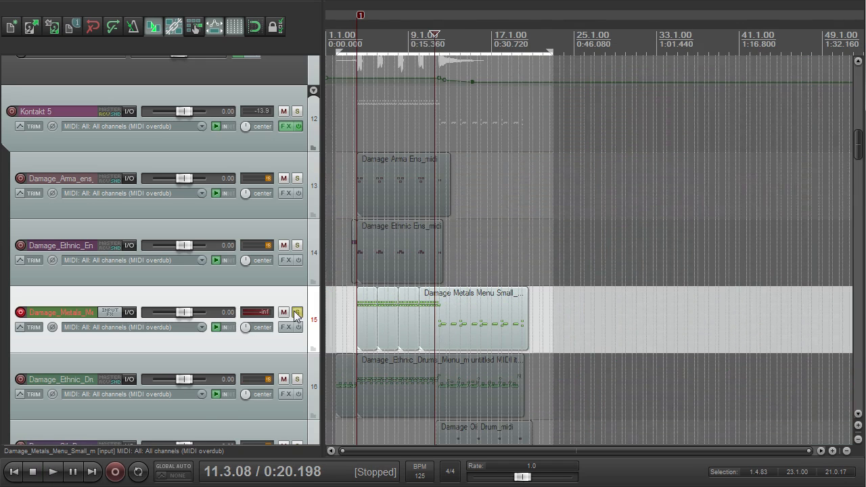
- Disarm recording on the Damage_Metals track and unsolo it
{"action": "left_click", "coordinate": [19, 312]}
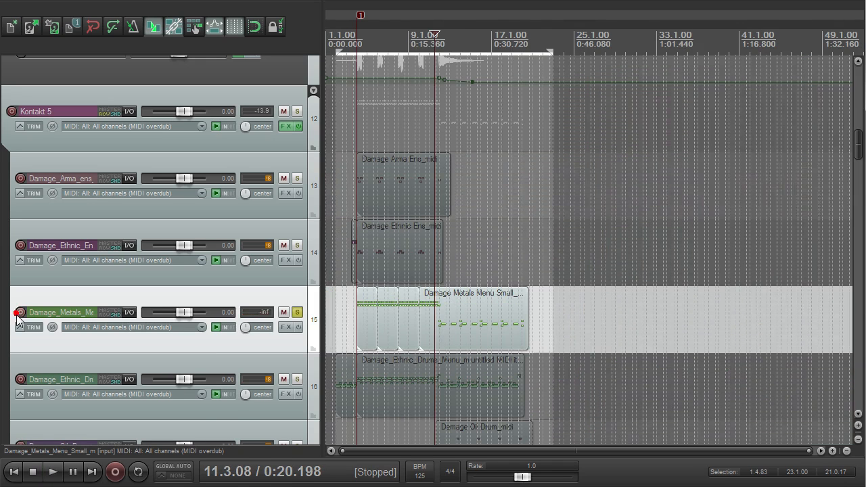
{"action": "left_click", "coordinate": [297, 312]}
{"action": "scroll", "coordinate": [362, 367], "scroll_direction": "up", "scroll_amount": 2}
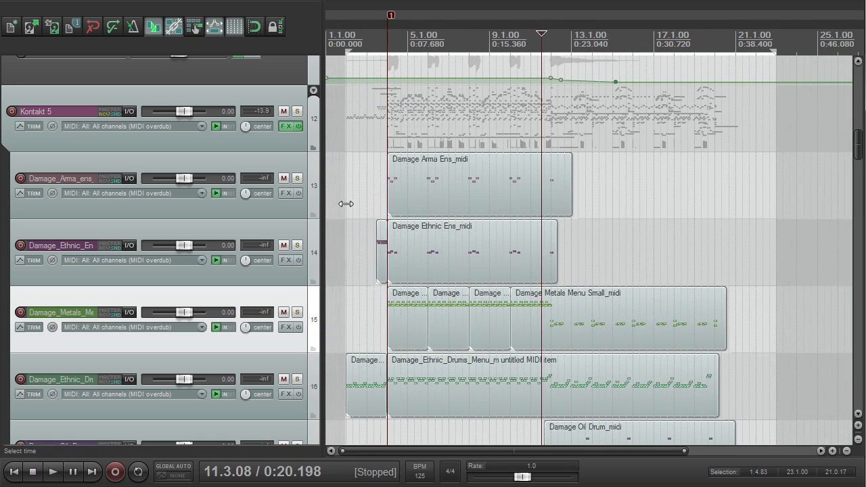
- Place the play cursor at 3.1.19, view the drum positions on the Stage page of PERC Ethnic Drums Menu in Kontakt 5, and close the instrument
{"action": "left_click", "coordinate": [369, 27]}
{"action": "scroll", "coordinate": [369, 28], "scroll_direction": "up", "scroll_amount": 2}
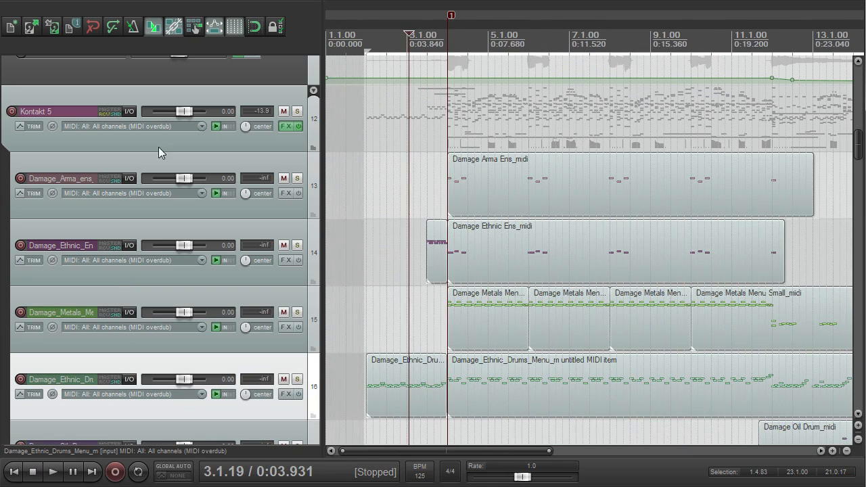
{"action": "left_click", "coordinate": [285, 126]}
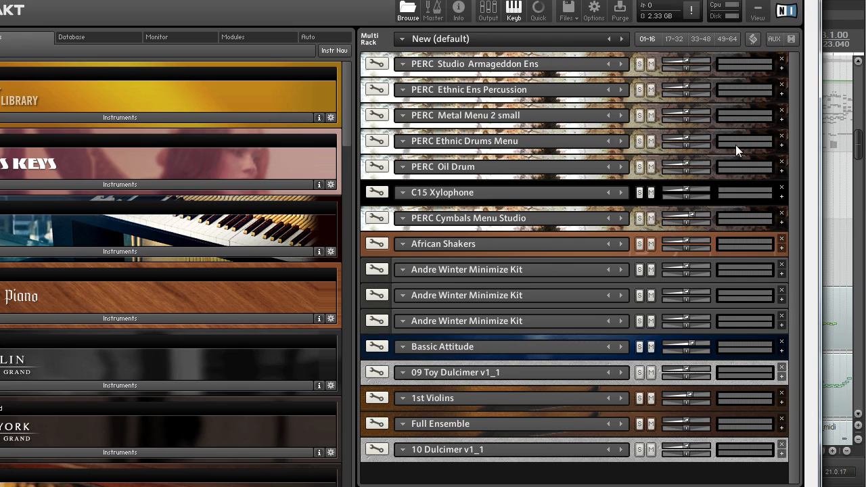
{"action": "left_click", "coordinate": [783, 147]}
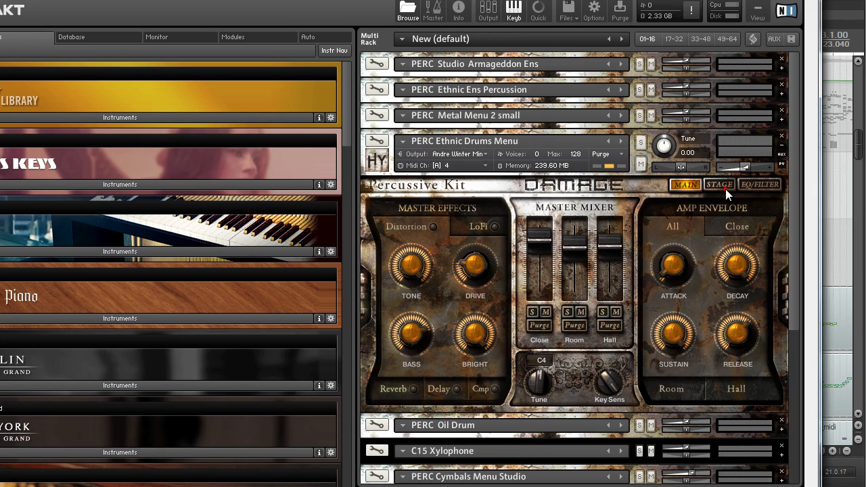
{"action": "left_click", "coordinate": [725, 190]}
{"action": "left_click_drag", "start_coordinate": [609, 1], "coordinate": [590, 0]}
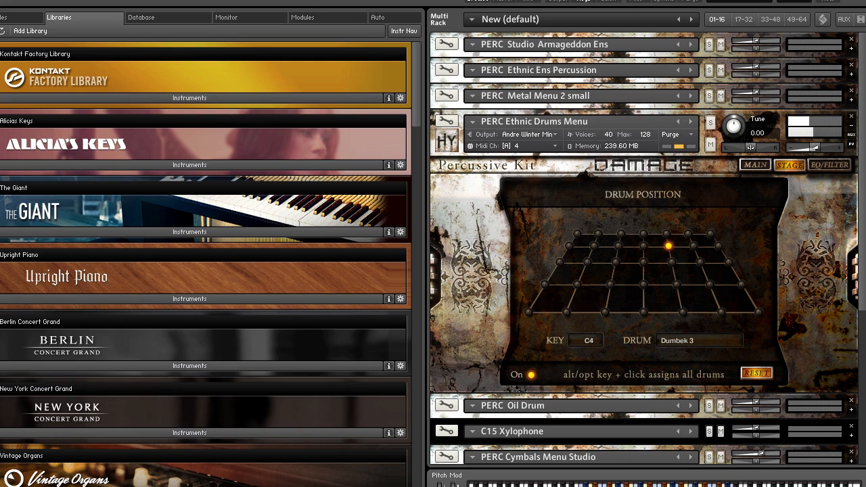
{"action": "key", "text": "Escape"}
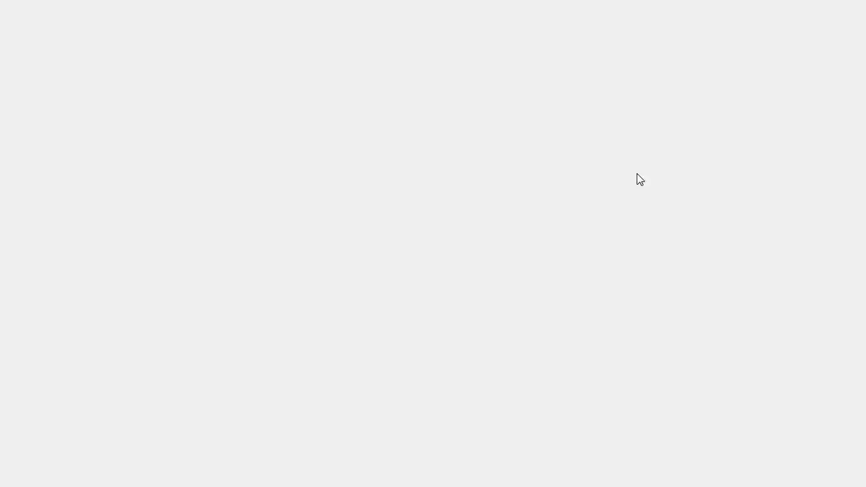
- Solo the Damage_Ethnic_Drums track and play it from around bar 12, then stop and unsolo it
{"action": "key", "text": "space"}
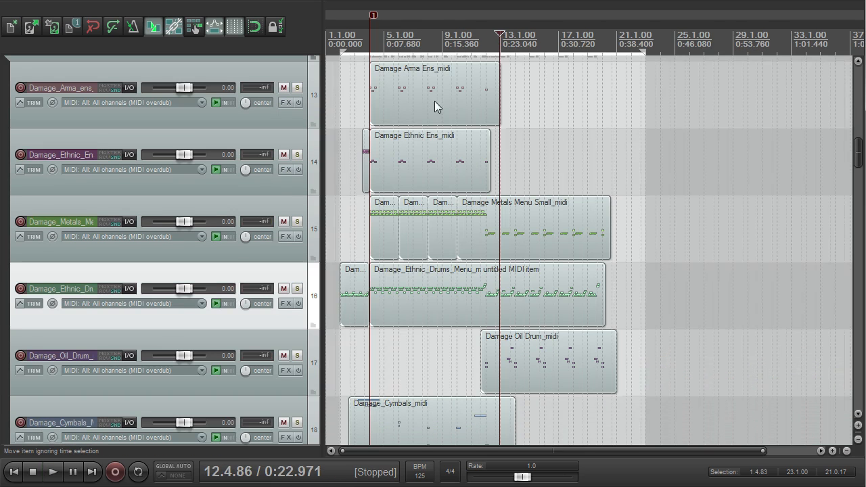
{"action": "left_click", "coordinate": [490, 35]}
{"action": "left_click", "coordinate": [297, 290]}
{"action": "key", "text": "space"}
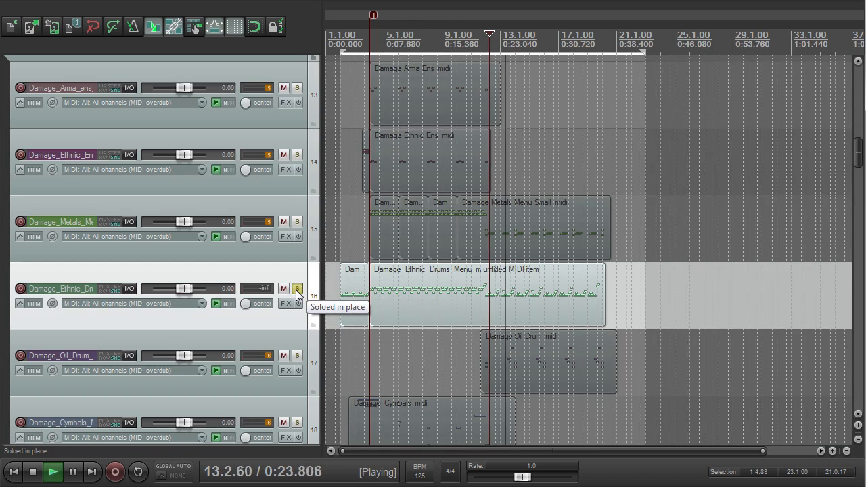
{"action": "key", "text": "space"}
{"action": "left_click", "coordinate": [297, 290]}
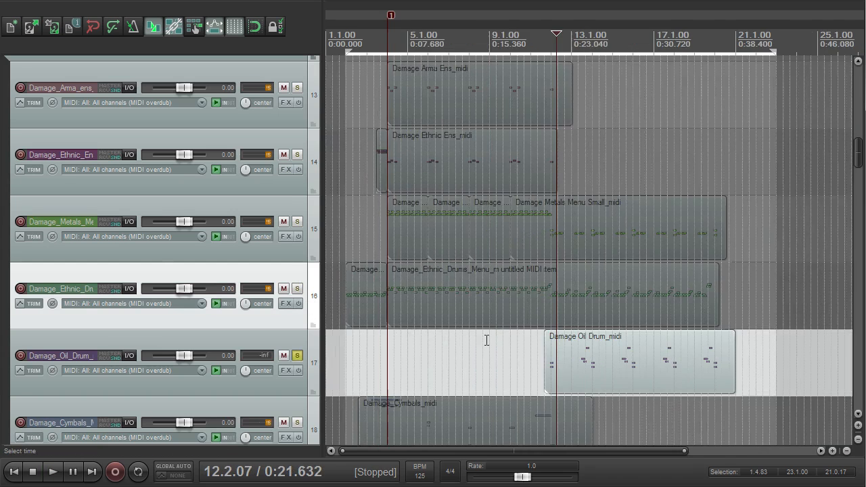
- Arm the soloed Damage_Oil_Drum track for recording and select it, then disarm and unsolo it
{"action": "left_click", "coordinate": [20, 355]}
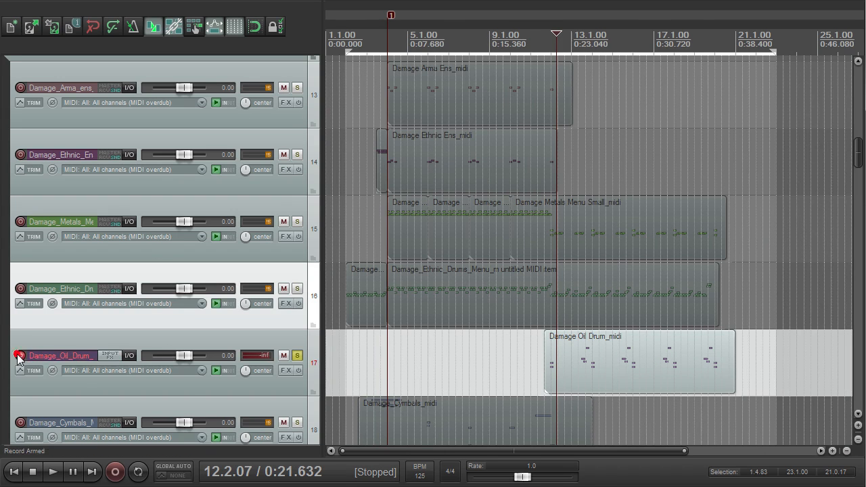
{"action": "left_click", "coordinate": [76, 367]}
{"action": "mouse_move", "coordinate": [113, 393]}
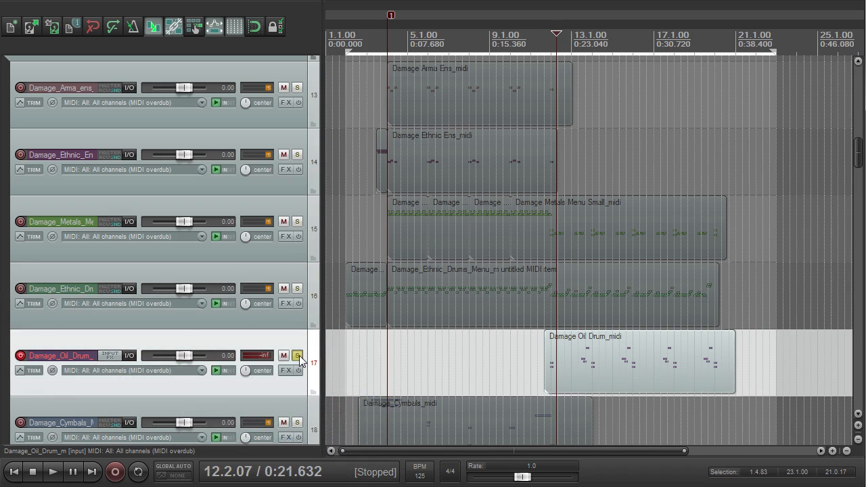
{"action": "left_click", "coordinate": [300, 356]}
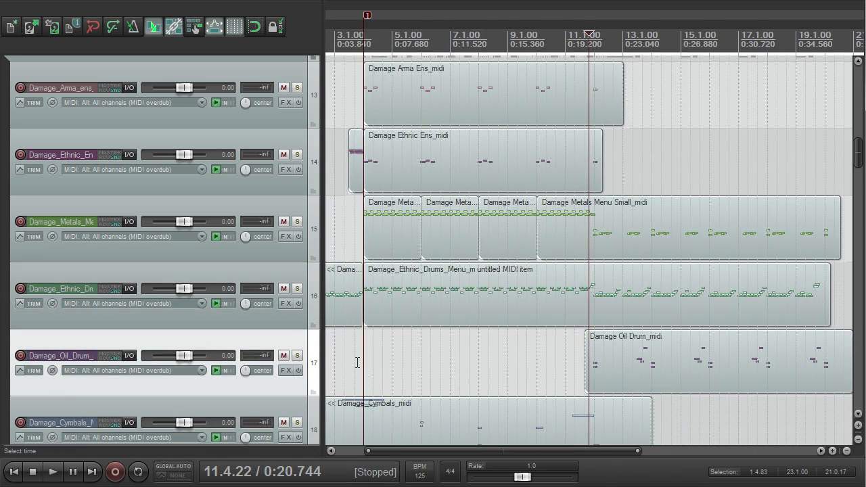
- Solo the Damage_Oil_Drum track and play it from 11.4.22, then unsolo it and stop playback
{"action": "key", "text": "F6"}
{"action": "key", "text": "space"}
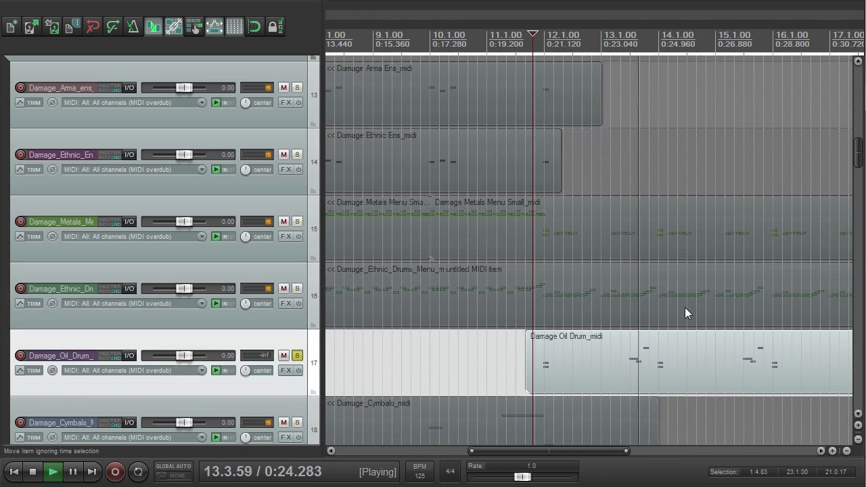
{"action": "scroll", "coordinate": [681, 308], "scroll_direction": "down", "scroll_amount": 4}
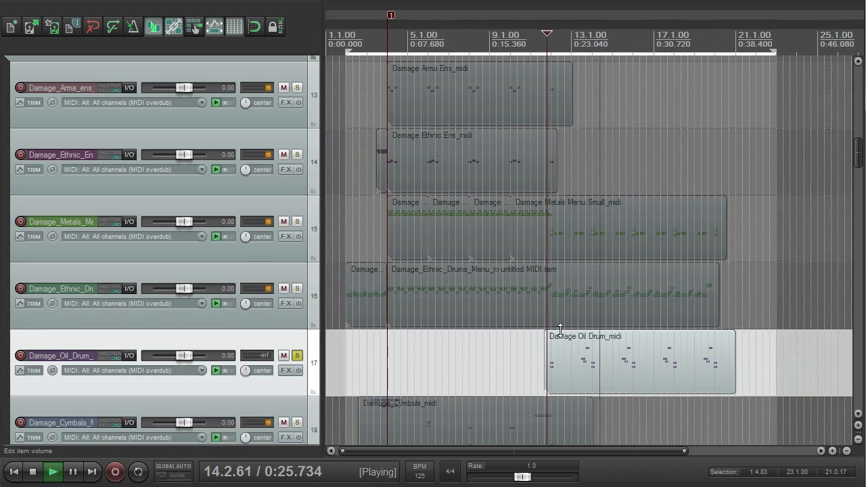
{"action": "left_click", "coordinate": [297, 355]}
{"action": "key", "text": "space"}
- Place the play cursor at 2.1.91, before the Damage_Cymbals item, and solo the Damage_Cymbals track
{"action": "scroll", "coordinate": [435, 330], "scroll_direction": "down", "scroll_amount": 3}
{"action": "scroll", "coordinate": [435, 330], "scroll_direction": "up", "scroll_amount": 2}
{"action": "left_click_drag", "start_coordinate": [860, 163], "coordinate": [862, 178]}
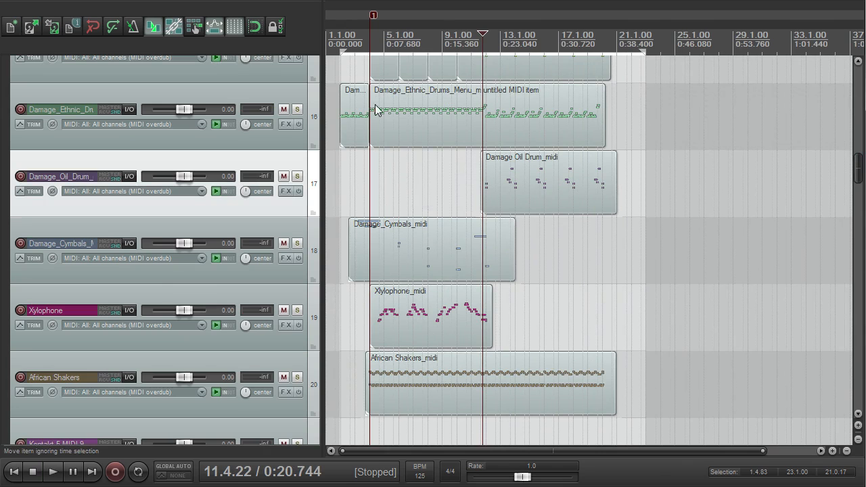
{"action": "left_click", "coordinate": [355, 64]}
{"action": "scroll", "coordinate": [369, 197], "scroll_direction": "up", "scroll_amount": 3}
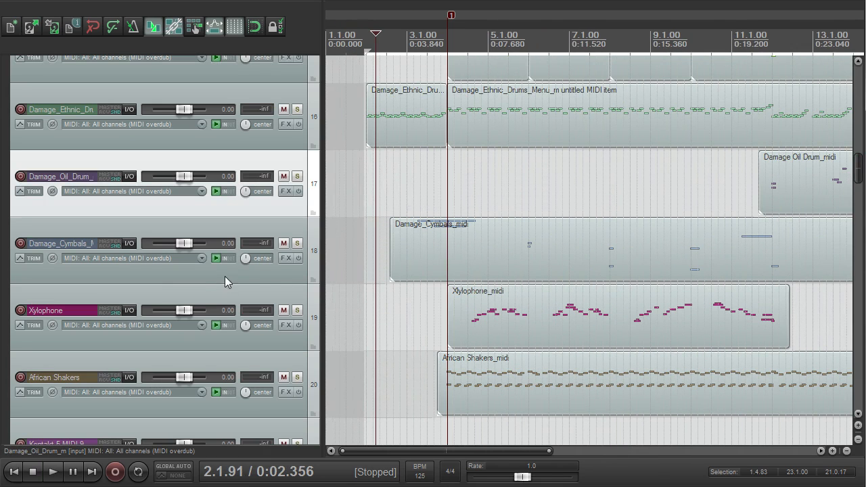
{"action": "left_click", "coordinate": [297, 243]}
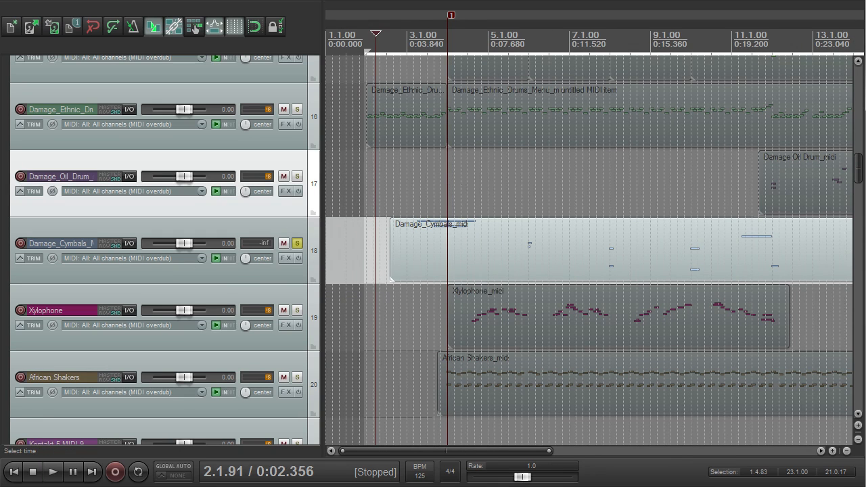
- Move the play cursor to 3.1.64 and review the Damage_Cymbals item, then unsolo its track
{"action": "scroll", "coordinate": [467, 241], "scroll_direction": "down", "scroll_amount": 3}
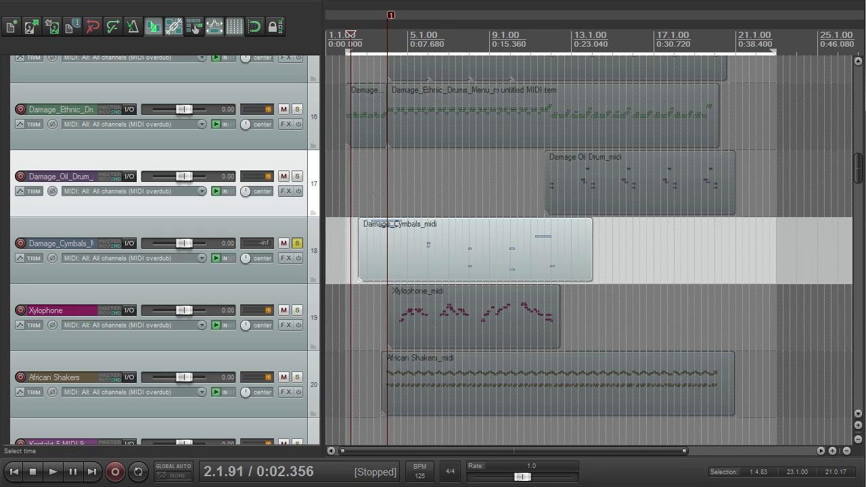
{"action": "left_click", "coordinate": [372, 33]}
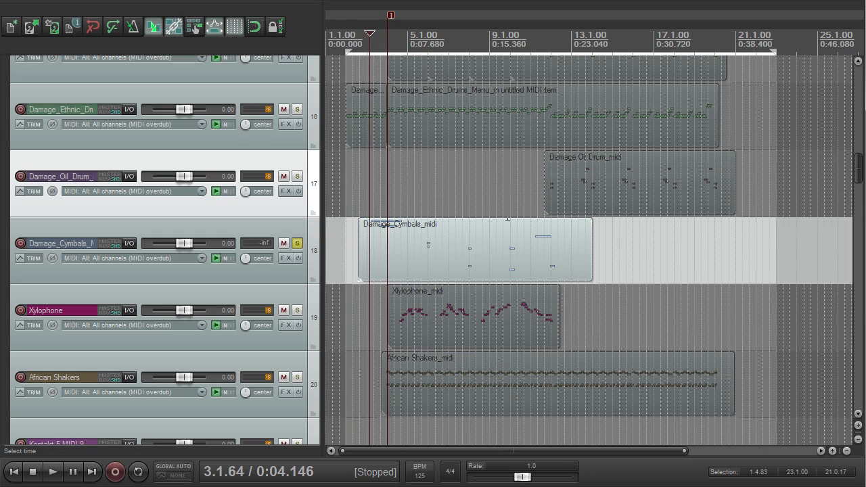
{"action": "scroll", "coordinate": [498, 236], "scroll_direction": "down", "scroll_amount": 2}
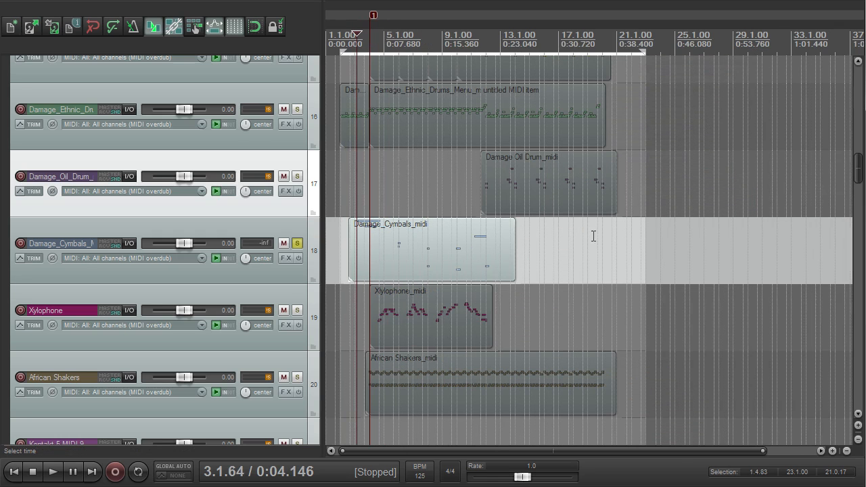
{"action": "left_click_drag", "start_coordinate": [860, 168], "coordinate": [862, 170]}
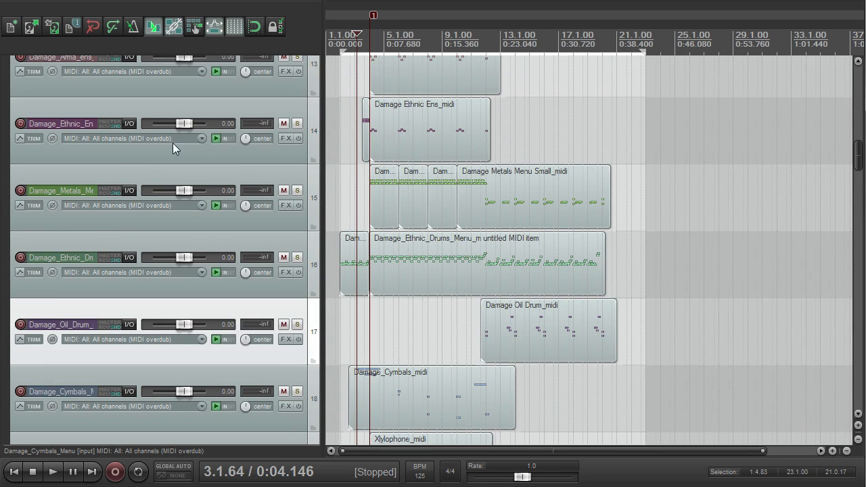
- Solo all six Damage tracks, from Damage_Arma_ens through Damage_Cymbals, and place the play cursor at 1.4.24
{"action": "scroll", "coordinate": [196, 135], "scroll_direction": "down", "scroll_amount": 3}
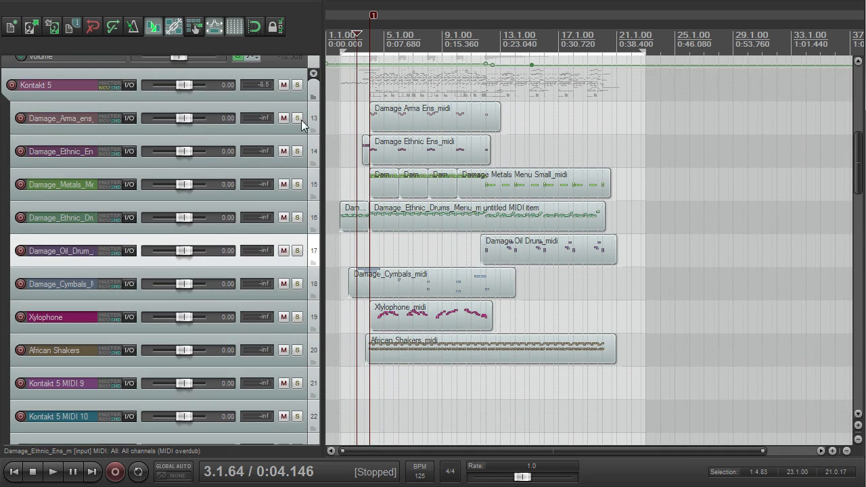
{"action": "left_click_drag", "start_coordinate": [297, 118], "coordinate": [298, 283]}
{"action": "left_click", "coordinate": [340, 37]}
{"action": "scroll", "coordinate": [342, 58], "scroll_direction": "up", "scroll_amount": 4}
- Play the six soloed Damage tracks together from 1.4.24 past bar 20, then stop and place the play cursor at 12.2.44
{"action": "key", "text": "space"}
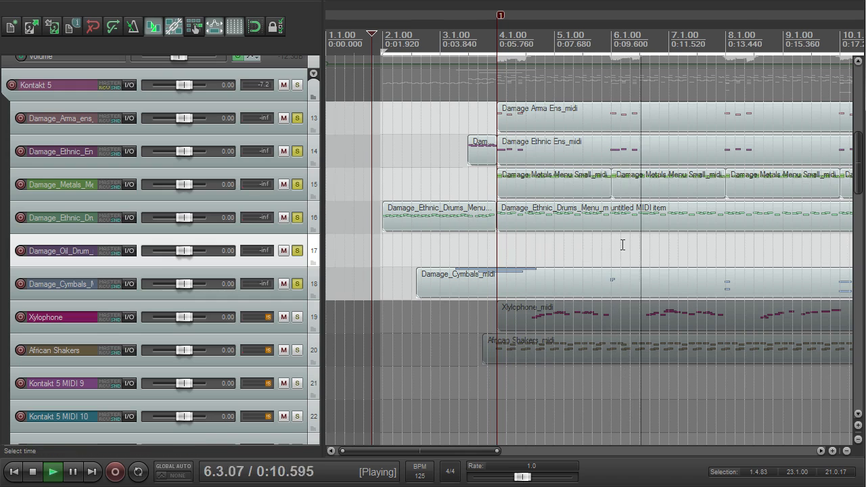
{"action": "scroll", "coordinate": [623, 245], "scroll_direction": "down", "scroll_amount": 2}
{"action": "scroll", "coordinate": [576, 236], "scroll_direction": "down", "scroll_amount": 2}
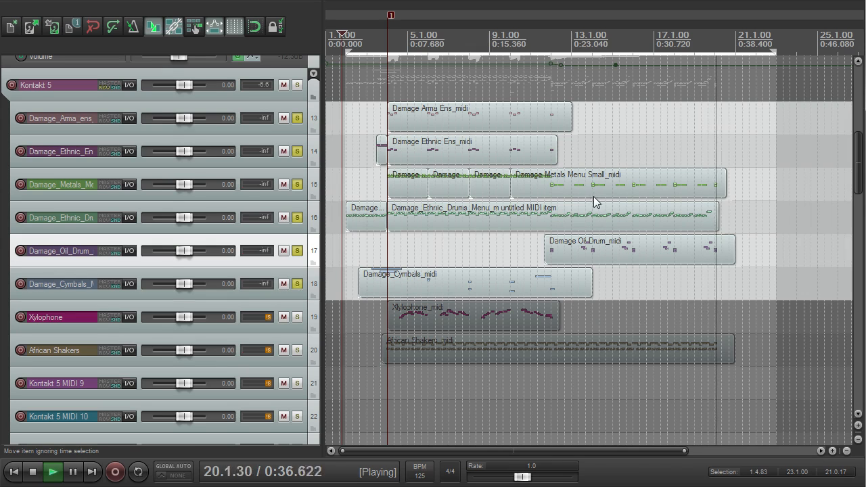
{"action": "key", "text": "space"}
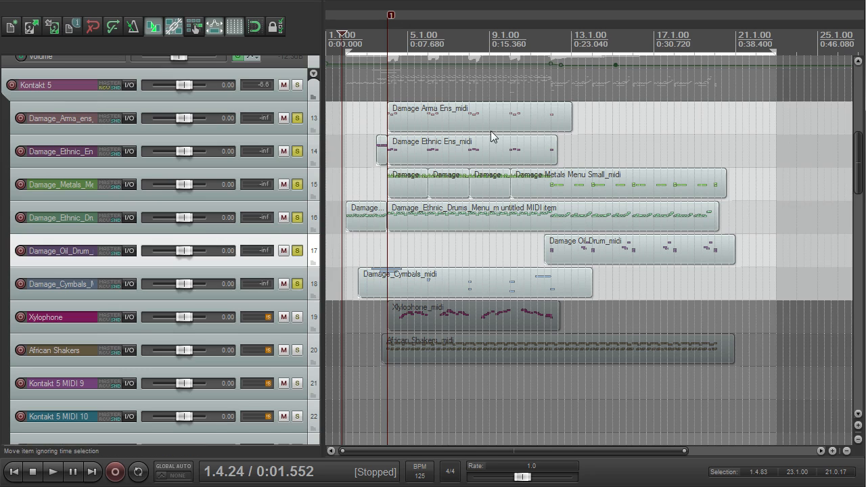
{"action": "scroll", "coordinate": [440, 250], "scroll_direction": "up", "scroll_amount": 2}
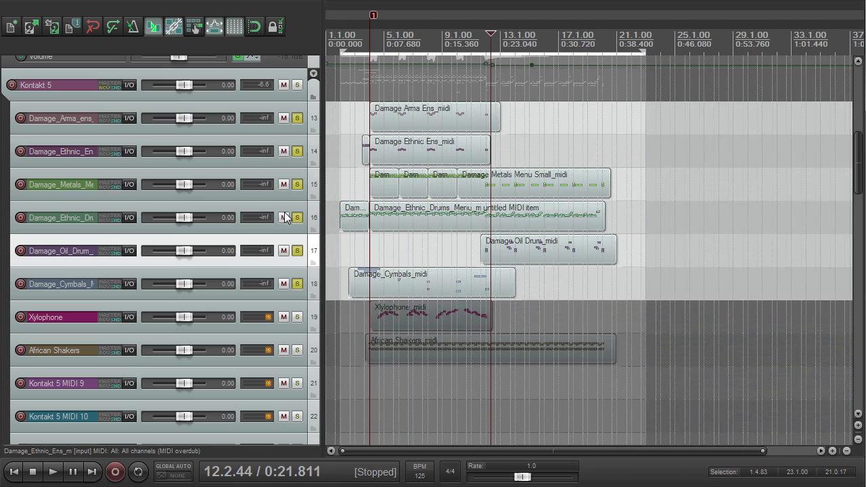
- Unsolo every Damage track except Damage_Ethnic_Drums on track 16, and play it from just before bar 12
{"action": "left_click_drag", "start_coordinate": [296, 254], "coordinate": [296, 287]}
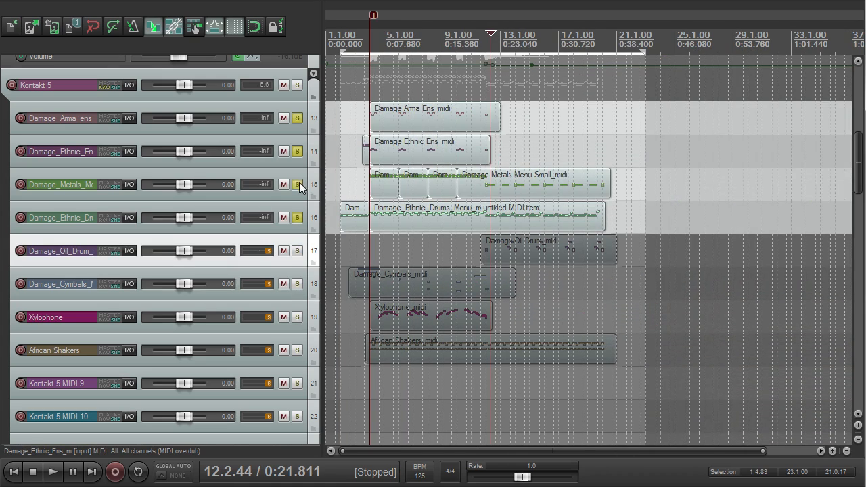
{"action": "left_click_drag", "start_coordinate": [299, 182], "coordinate": [298, 116]}
{"action": "scroll", "coordinate": [433, 204], "scroll_direction": "up", "scroll_amount": 3}
{"action": "scroll", "coordinate": [571, 39], "scroll_direction": "up", "scroll_amount": 1}
{"action": "left_click", "coordinate": [567, 38]}
{"action": "key", "text": "space"}
{"action": "scroll", "coordinate": [574, 99], "scroll_direction": "up", "scroll_amount": 4}
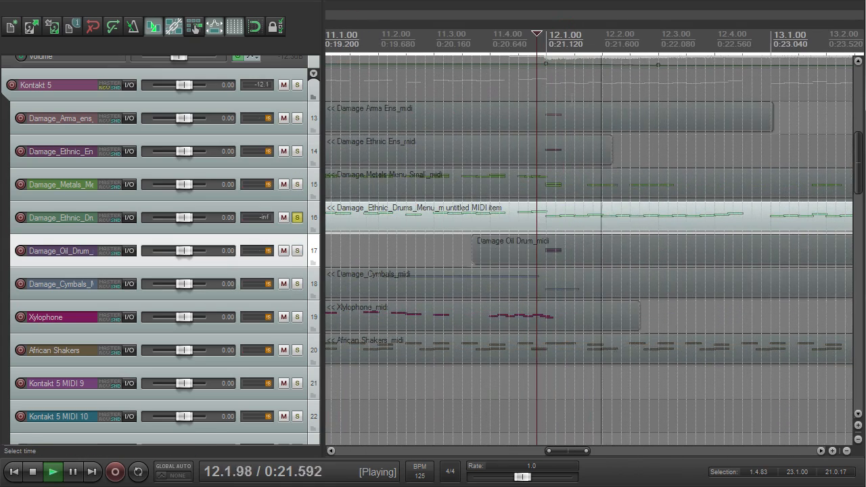
{"action": "scroll", "coordinate": [569, 107], "scroll_direction": "down", "scroll_amount": 4}
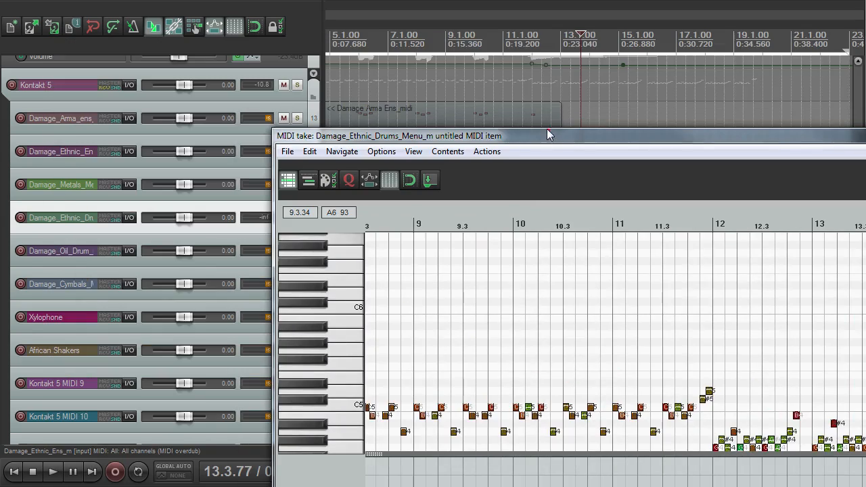
- Arrange the MIDI editor for the Damage_Ethnic_Drums item, play its notes from bar 15, and stop
{"action": "left_click_drag", "start_coordinate": [549, 135], "coordinate": [229, 0]}
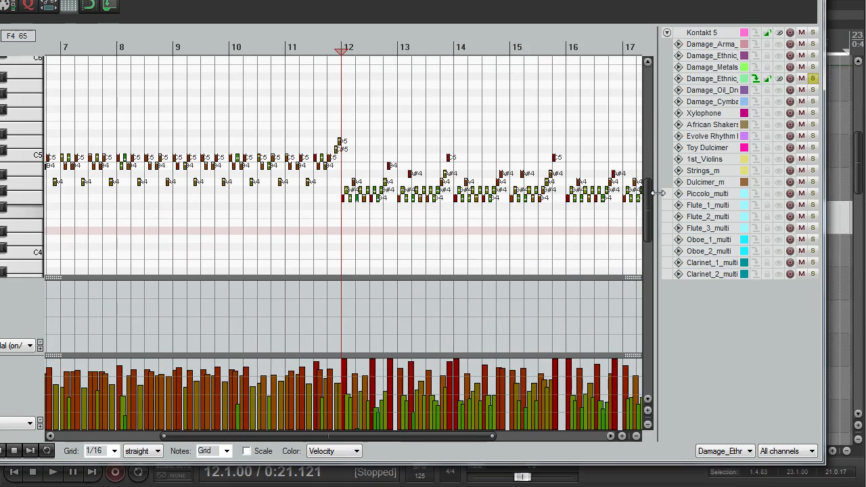
{"action": "left_click_drag", "start_coordinate": [658, 193], "coordinate": [829, 208]}
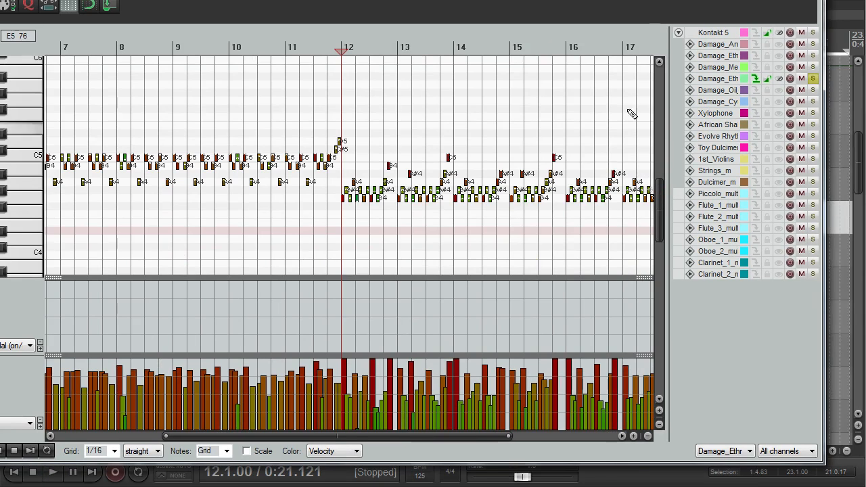
{"action": "left_click_drag", "start_coordinate": [827, 103], "coordinate": [827, 103]}
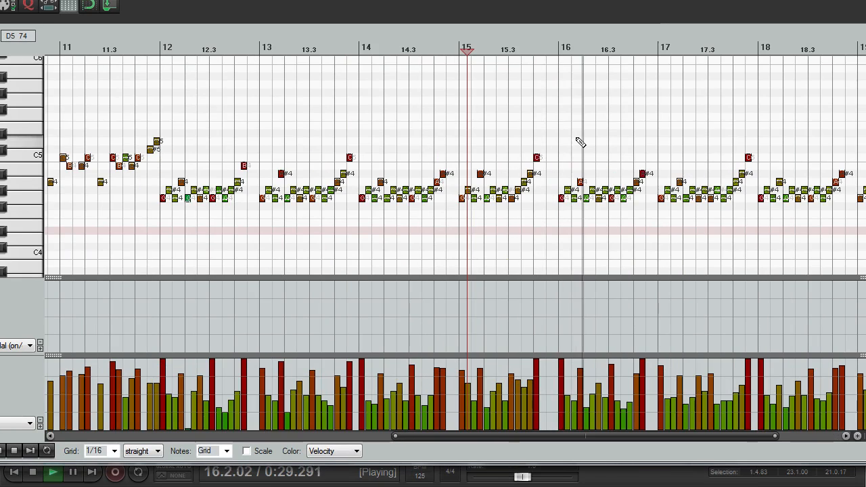
{"action": "scroll", "coordinate": [580, 142], "scroll_direction": "down", "scroll_amount": 2}
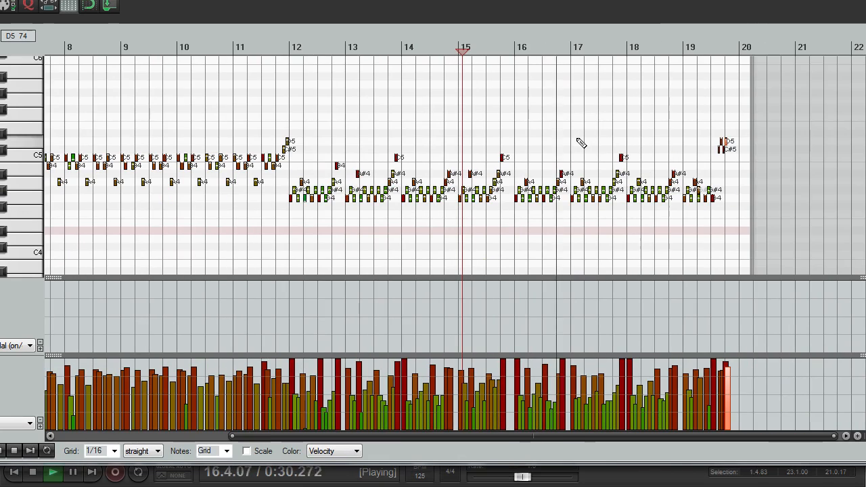
{"action": "left_click_drag", "start_coordinate": [865, 166], "coordinate": [796, 166]}
{"action": "key", "text": "space"}
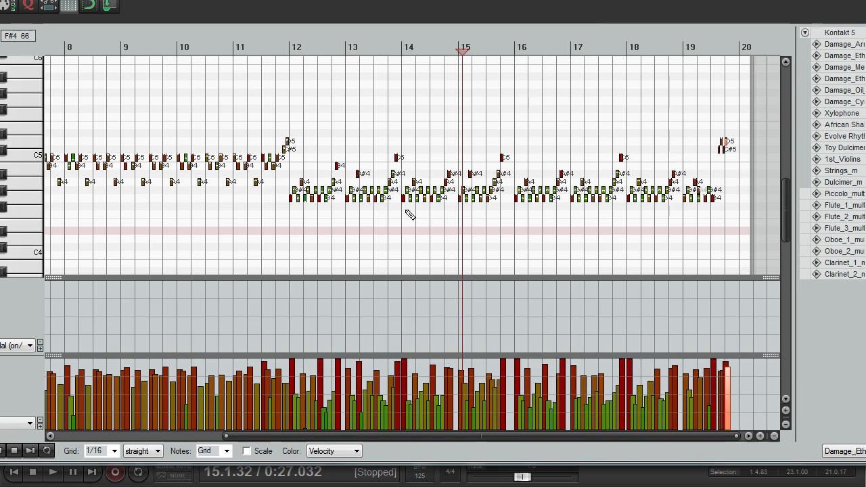
- Place the play cursor at 12.1.27 in the MIDI editor and examine the drum notes and velocities around bar 12
{"action": "left_click", "coordinate": [293, 47]}
{"action": "scroll", "coordinate": [412, 171], "scroll_direction": "up", "scroll_amount": 2}
{"action": "scroll", "coordinate": [418, 174], "scroll_direction": "down", "scroll_amount": 2}
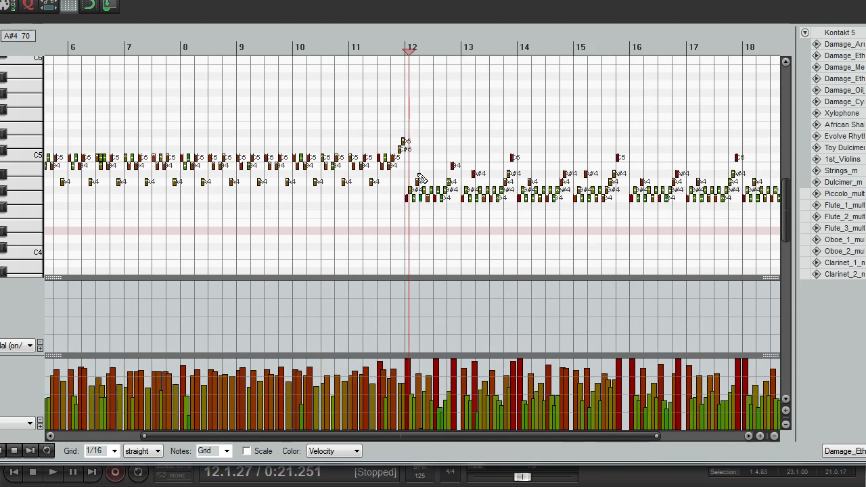
{"action": "scroll", "coordinate": [418, 178], "scroll_direction": "down", "scroll_amount": 2}
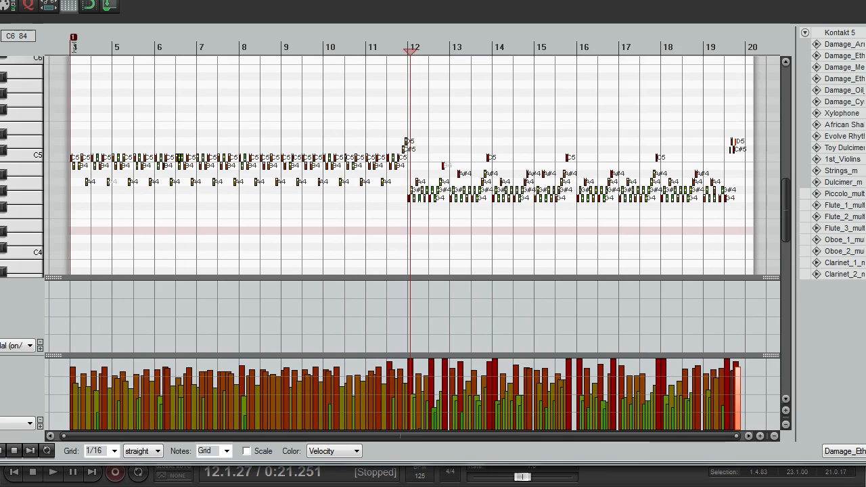
- Place the play cursor at 4.1.25 in the MIDI editor, play the drum pattern past bar 8, and stop
{"action": "left_click", "coordinate": [73, 47]}
{"action": "scroll", "coordinate": [185, 113], "scroll_direction": "up", "scroll_amount": 4}
{"action": "scroll", "coordinate": [338, 192], "scroll_direction": "down", "scroll_amount": 2}
{"action": "key", "text": "space"}
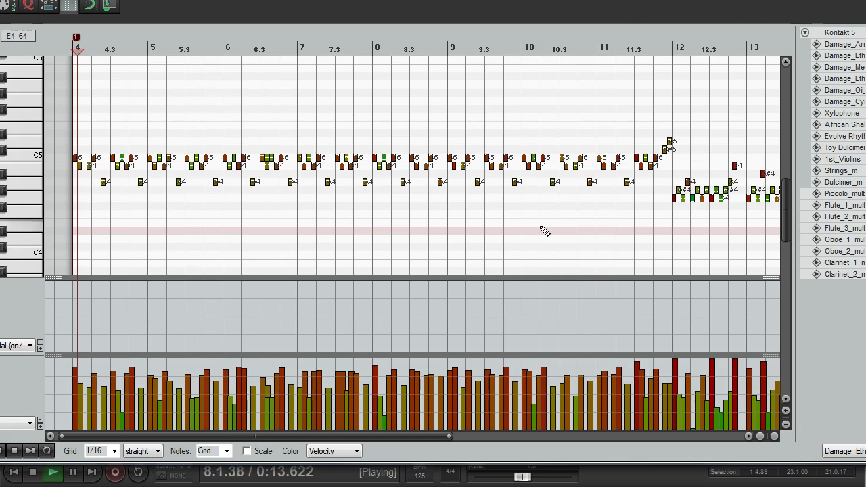
{"action": "key", "text": "space"}
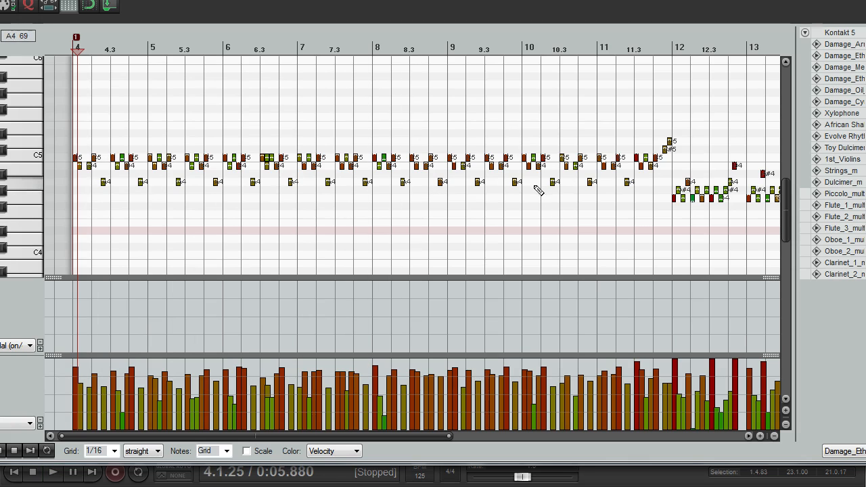
- Close the MIDI editor and unsolo the Damage_Ethnic_Drums track
{"action": "scroll", "coordinate": [566, 157], "scroll_direction": "down", "scroll_amount": 3}
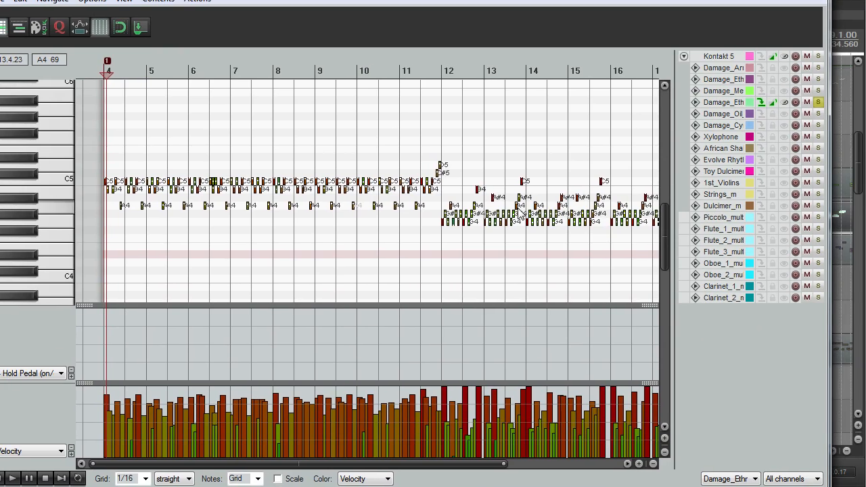
{"action": "left_click", "coordinate": [815, 0]}
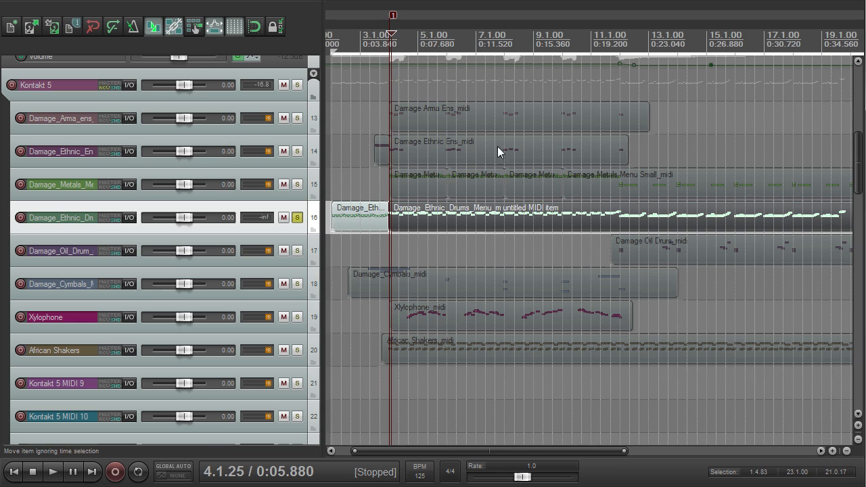
{"action": "left_click", "coordinate": [299, 220]}
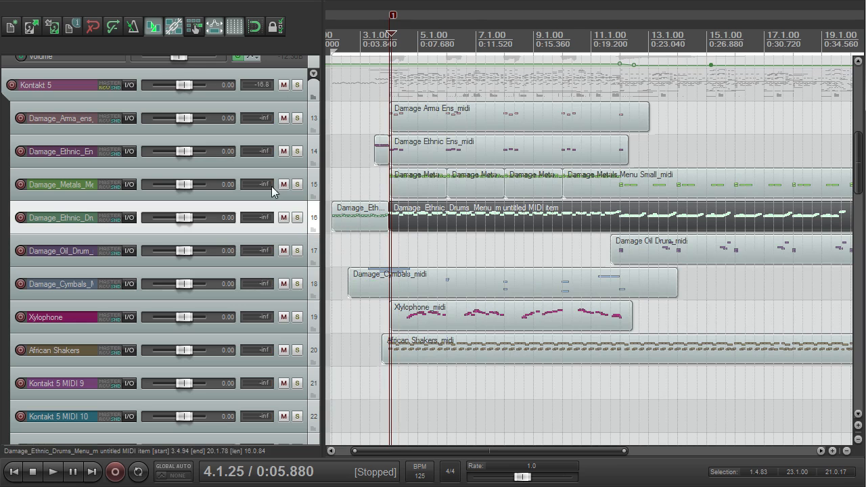
- Solo and enlarge the Damage_Metals track, and play its items from the start of bar 4 while following the notes
{"action": "scroll", "coordinate": [412, 188], "scroll_direction": "down", "scroll_amount": 1}
{"action": "scroll", "coordinate": [419, 190], "scroll_direction": "up", "scroll_amount": 1}
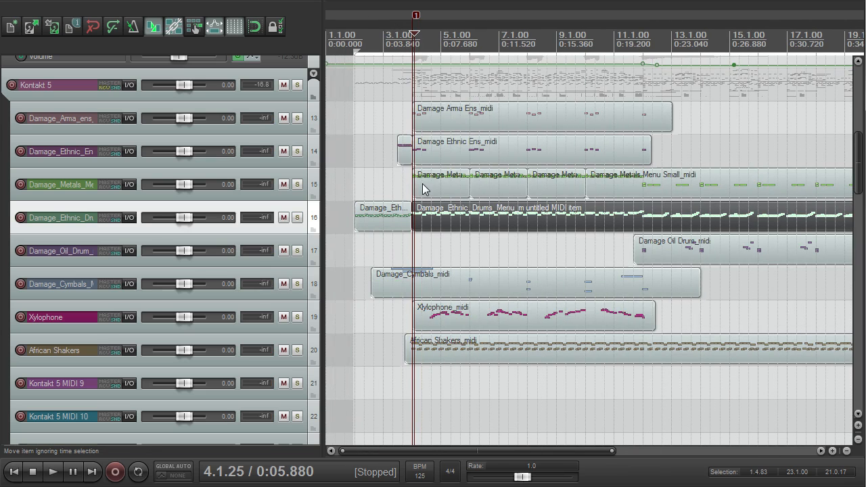
{"action": "double_click", "coordinate": [424, 185]}
{"action": "scroll", "coordinate": [406, 182], "scroll_direction": "down", "scroll_amount": 4}
{"action": "scroll", "coordinate": [27, 91], "scroll_direction": "up", "scroll_amount": 1}
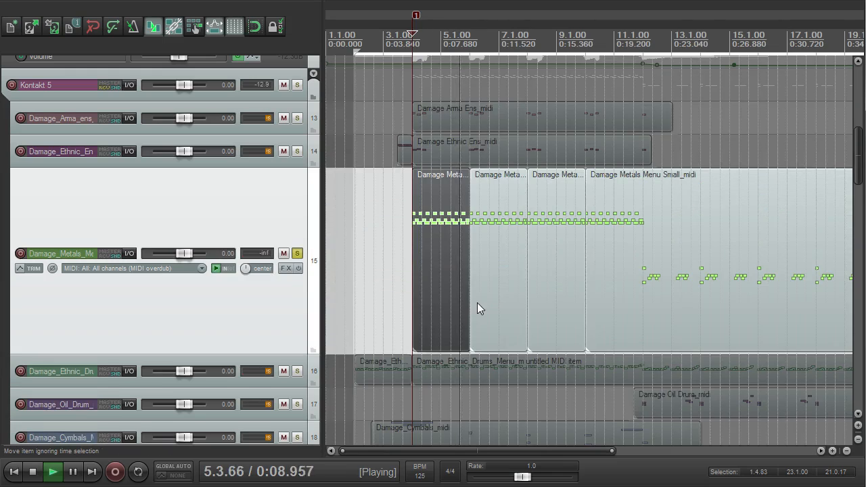
{"action": "scroll", "coordinate": [476, 301], "scroll_direction": "up", "scroll_amount": 4}
{"action": "scroll", "coordinate": [522, 284], "scroll_direction": "down", "scroll_amount": 3}
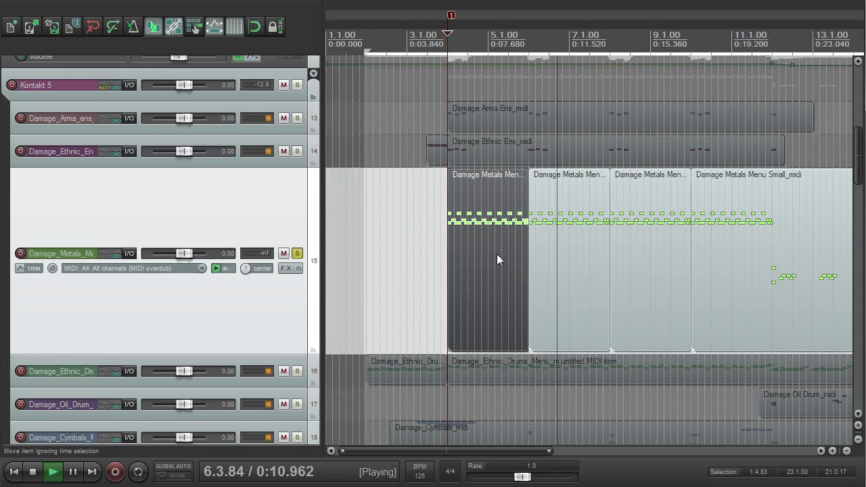
{"action": "scroll", "coordinate": [607, 233], "scroll_direction": "up", "scroll_amount": 2}
{"action": "scroll", "coordinate": [608, 233], "scroll_direction": "up", "scroll_amount": 2}
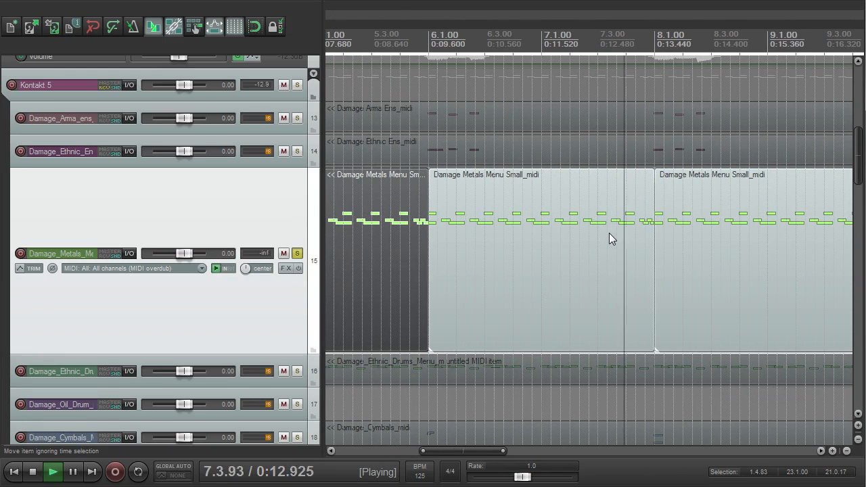
- Review the last Damage Metals Menu Small_midi item's notes in the MIDI editor, then close it and unsolo the track
{"action": "scroll", "coordinate": [610, 234], "scroll_direction": "down", "scroll_amount": 4}
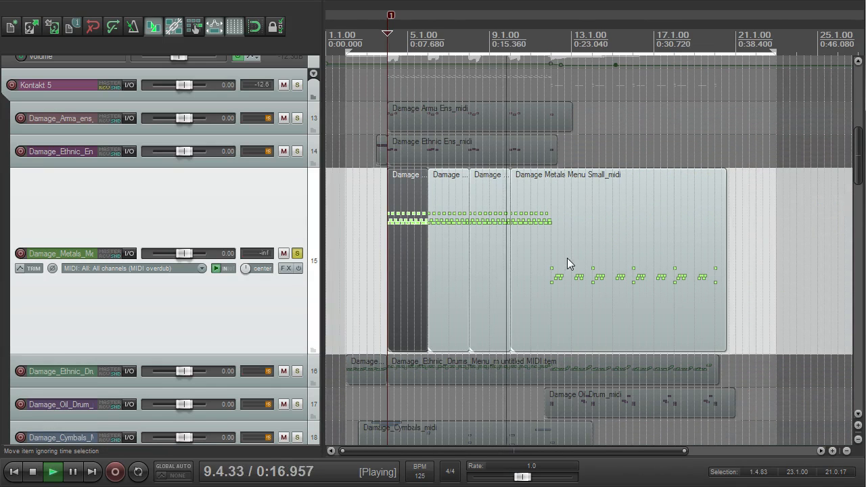
{"action": "double_click", "coordinate": [560, 287]}
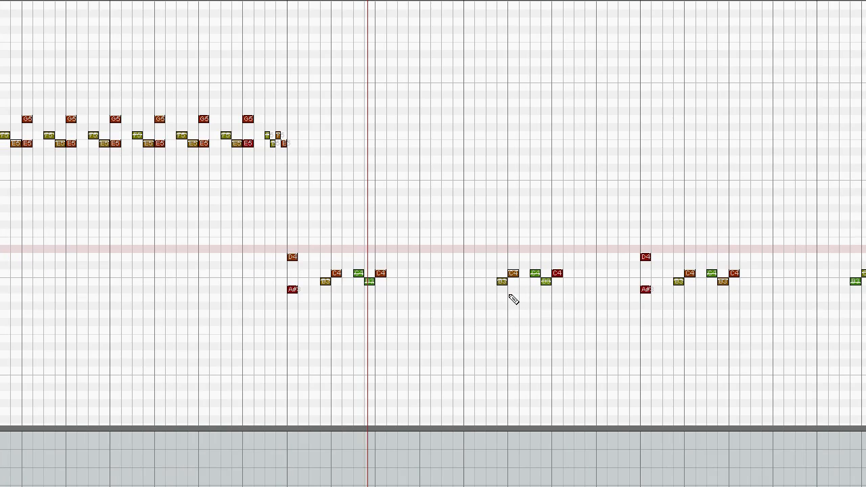
{"action": "scroll", "coordinate": [512, 297], "scroll_direction": "down", "scroll_amount": 2}
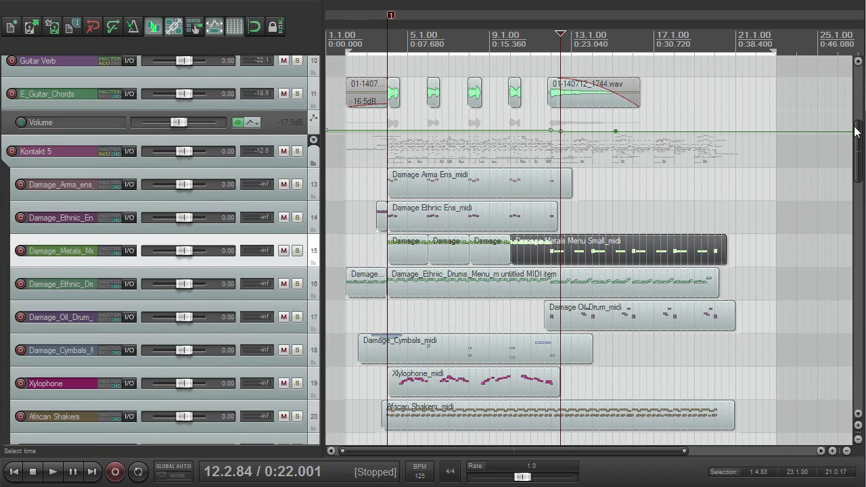
- Move the African Shakers track above the Xylophone track
{"action": "left_click_drag", "start_coordinate": [856, 131], "coordinate": [861, 147]}
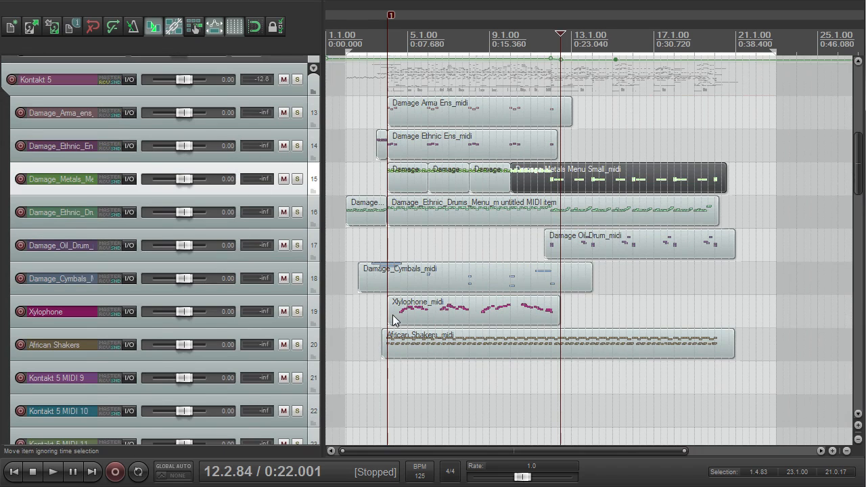
{"action": "left_click_drag", "start_coordinate": [175, 331], "coordinate": [179, 303]}
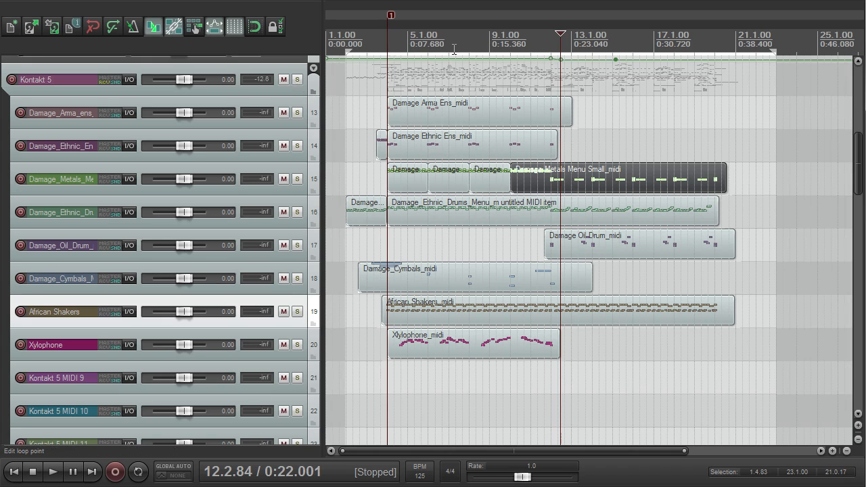
- Solo the African Shakers MIDI track on track 19 and play it from 4.2.00
{"action": "left_click", "coordinate": [392, 36]}
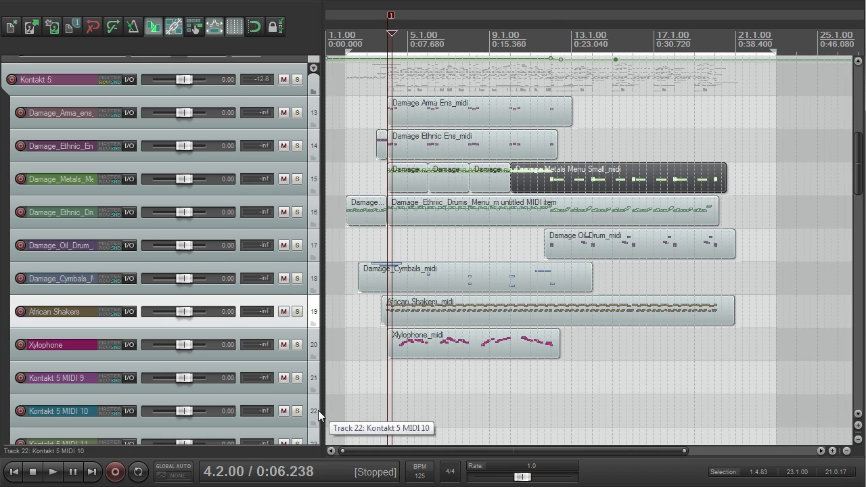
{"action": "left_click", "coordinate": [297, 311]}
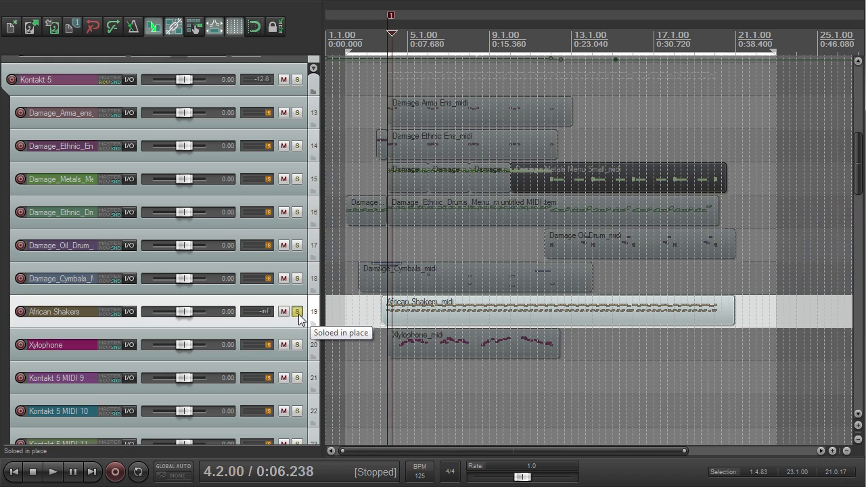
{"action": "key", "text": "space"}
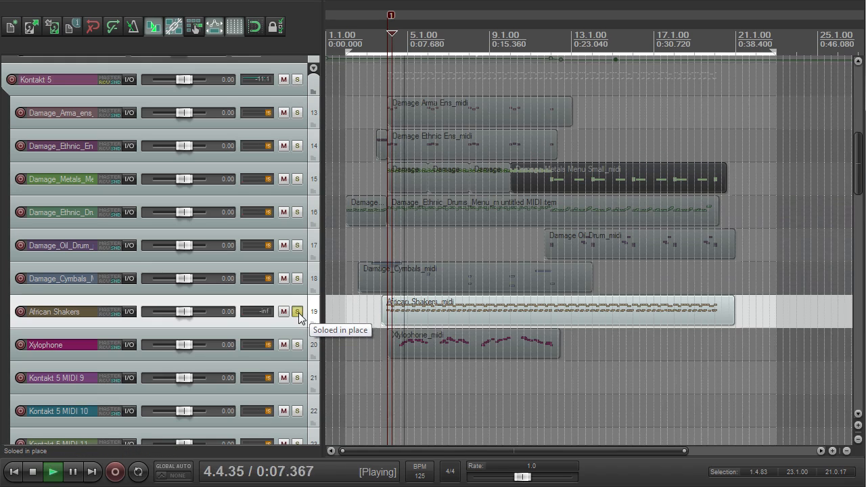
- Add the six Damage tracks to the African Shakers solo and play all seven together from 3.4.96
{"action": "left_click_drag", "start_coordinate": [298, 114], "coordinate": [293, 286]}
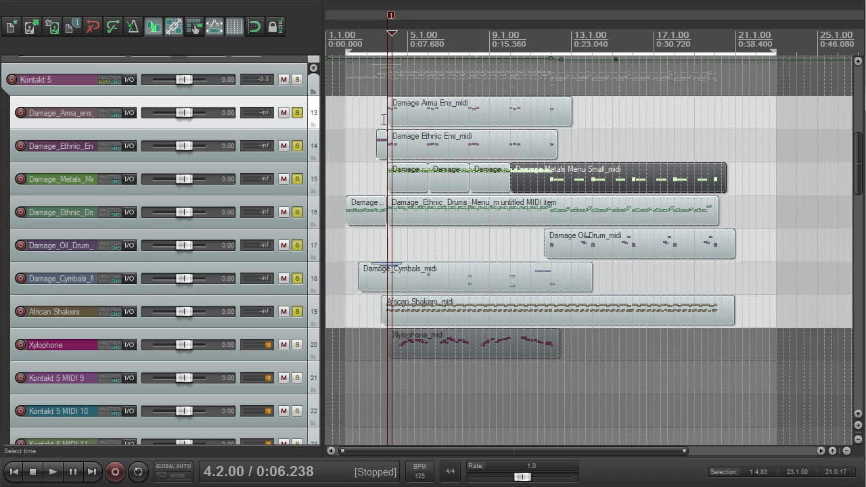
{"action": "scroll", "coordinate": [386, 129], "scroll_direction": "up", "scroll_amount": 2}
{"action": "left_click", "coordinate": [410, 45]}
{"action": "key", "text": "space"}
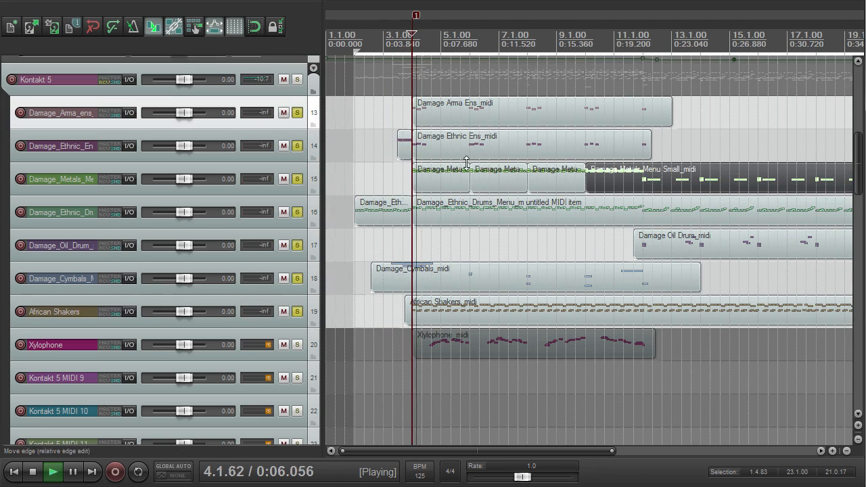
- Compare the percussion without and with African Shakers by toggling its solo, then stop playback and unsolo all seven tracks
{"action": "left_click", "coordinate": [297, 312]}
{"action": "left_click", "coordinate": [297, 312]}
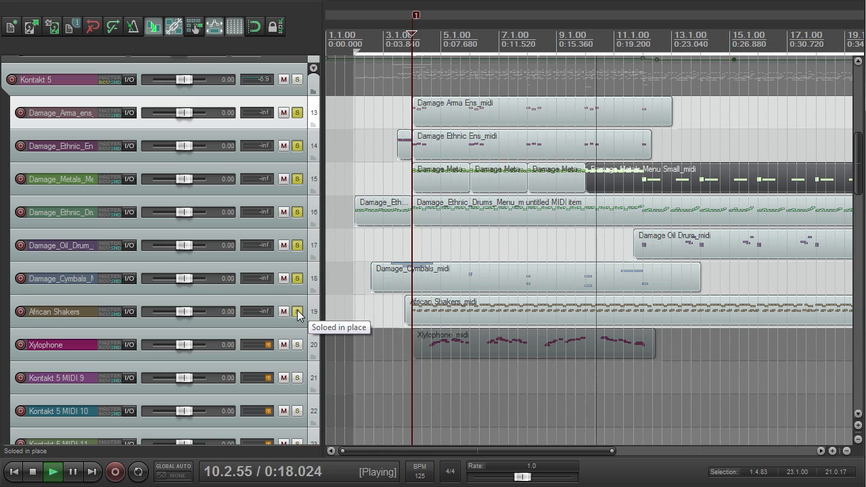
{"action": "key", "text": "space"}
{"action": "scroll", "coordinate": [405, 269], "scroll_direction": "down", "scroll_amount": 2}
{"action": "scroll", "coordinate": [404, 269], "scroll_direction": "up", "scroll_amount": 2}
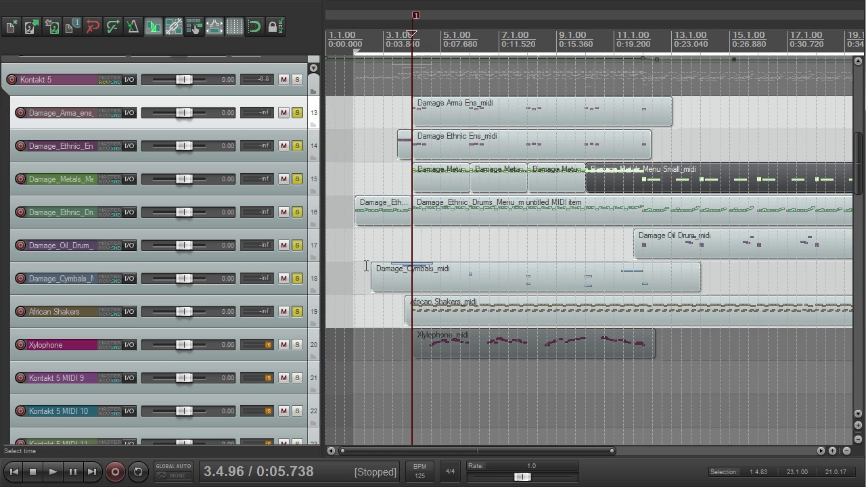
{"action": "left_click", "coordinate": [300, 113]}
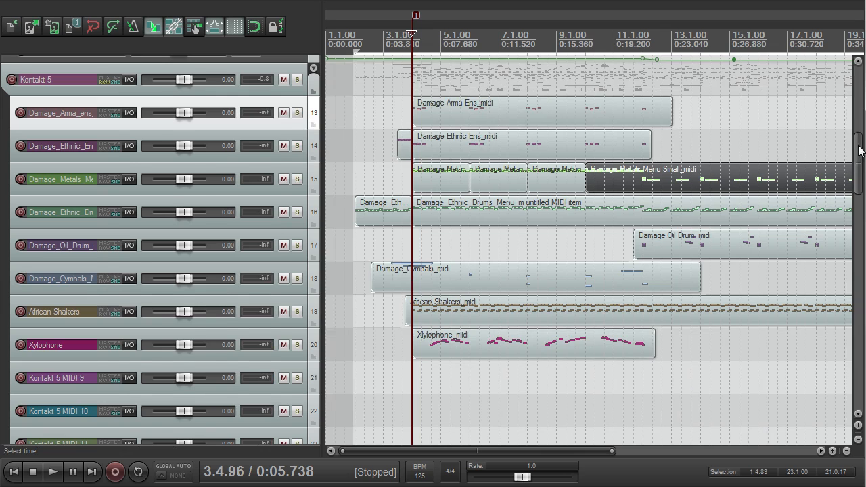
- Play the arrangement from 3.4.96 and solo the African Shakers audio output on track 44
{"action": "left_click_drag", "start_coordinate": [859, 150], "coordinate": [859, 310]}
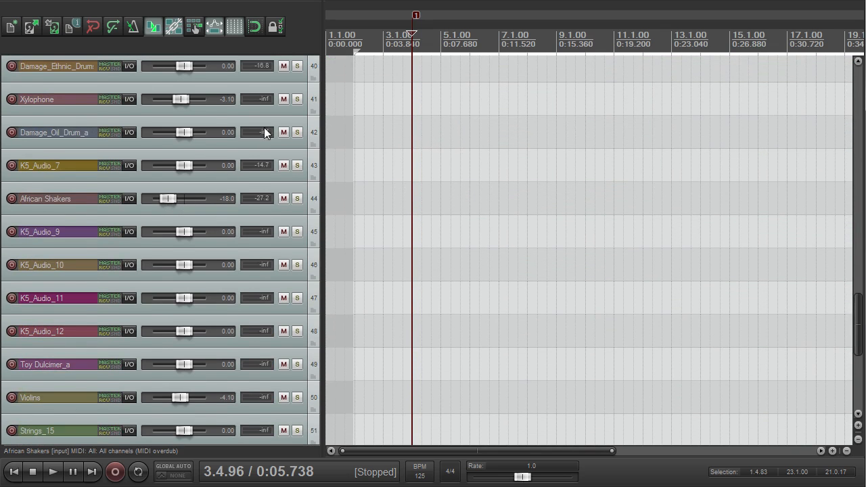
{"action": "key", "text": "space"}
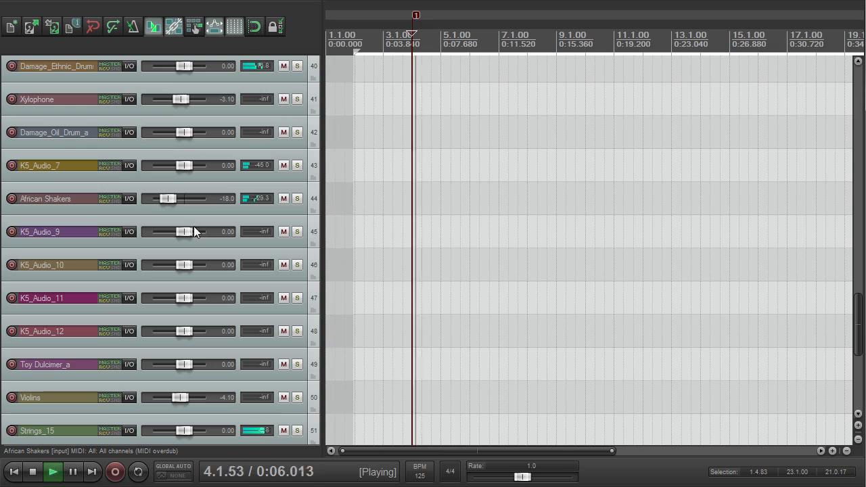
{"action": "left_click", "coordinate": [297, 198]}
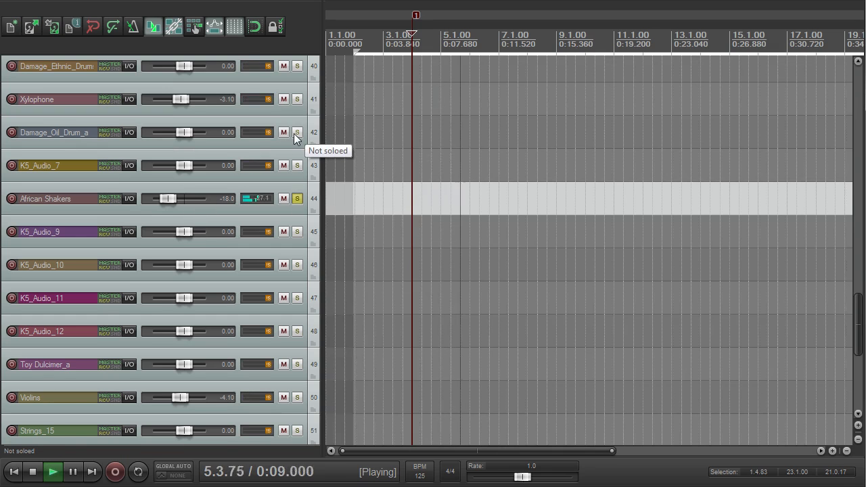
- Unsolo the African Shakers output on track 44, raise its volume to 0.00 dB and replay the arrangement from 3.4.96
{"action": "left_click", "coordinate": [297, 198]}
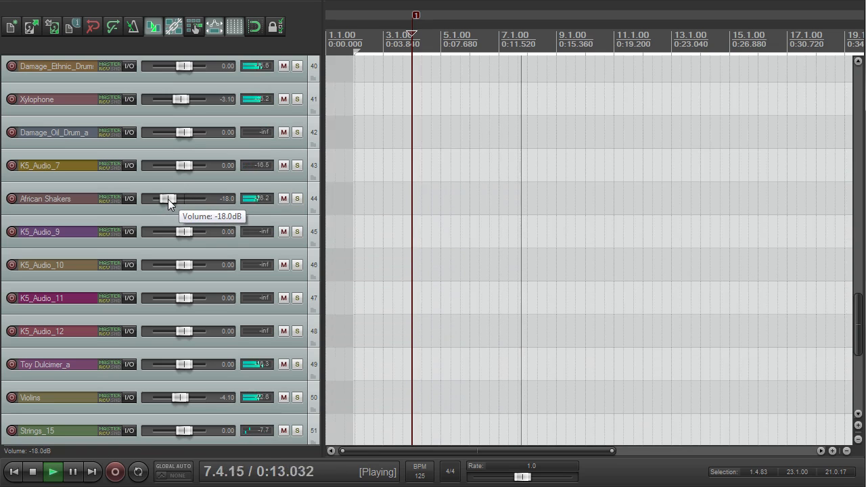
{"action": "key", "text": "space"}
{"action": "left_click_drag", "start_coordinate": [168, 199], "coordinate": [179, 199]}
{"action": "key", "text": "space"}
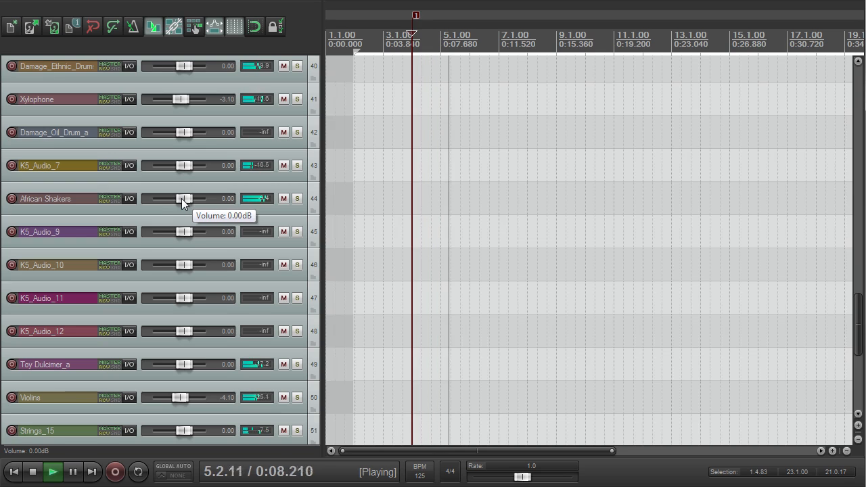
- Lower the African Shakers output on track 44 to -15.7 dB and replay the arrangement from 3.4.96
{"action": "key", "text": "space"}
{"action": "left_click_drag", "start_coordinate": [182, 199], "coordinate": [167, 198]}
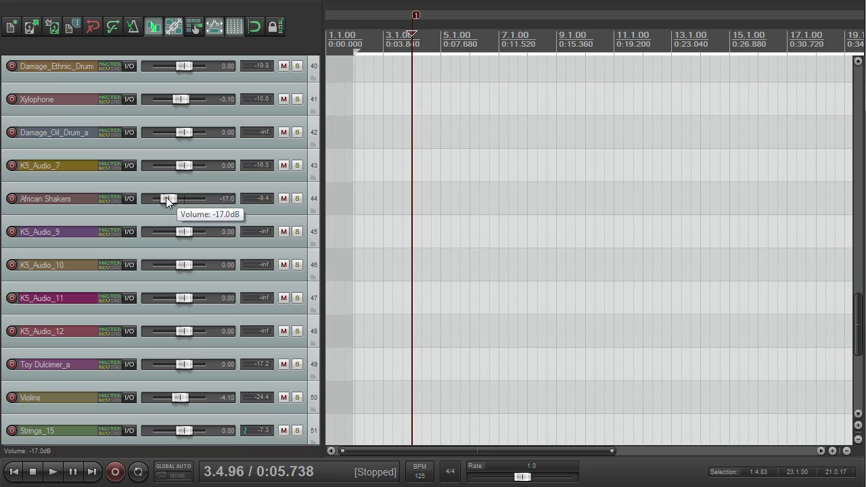
{"action": "left_click_drag", "start_coordinate": [177, 196], "coordinate": [177, 195]}
{"action": "key", "text": "space"}
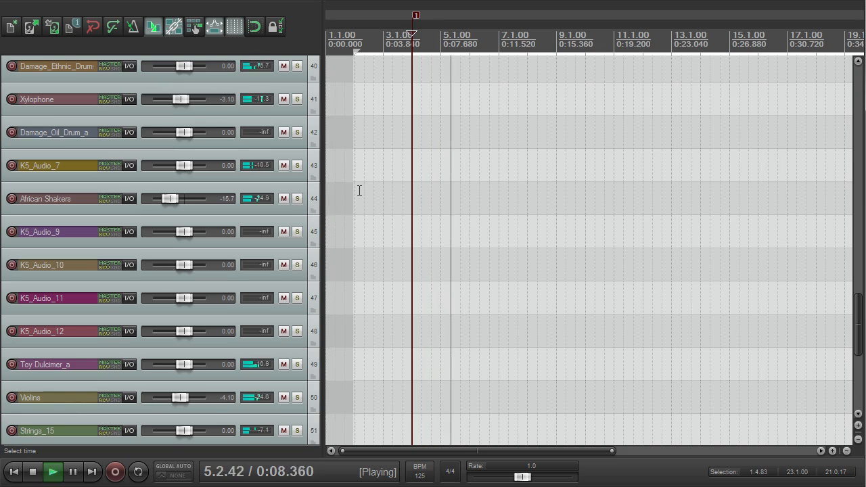
- Examine the Damage, African Shakers and Xylophone MIDI parts on tracks 13 to 20 while the arrangement plays
{"action": "scroll", "coordinate": [477, 200], "scroll_direction": "down", "scroll_amount": 2}
{"action": "left_click_drag", "start_coordinate": [863, 300], "coordinate": [843, 141]}
{"action": "scroll", "coordinate": [576, 207], "scroll_direction": "down", "scroll_amount": 3}
{"action": "scroll", "coordinate": [576, 207], "scroll_direction": "up", "scroll_amount": 5}
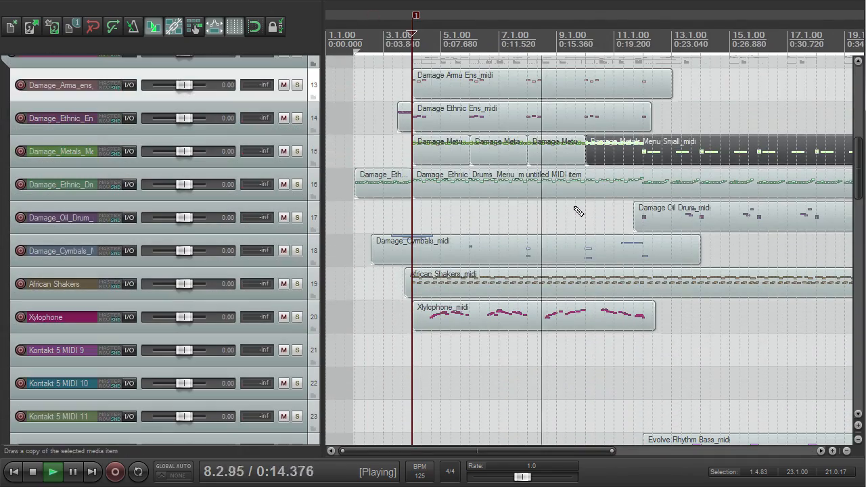
{"action": "mouse_move", "coordinate": [858, 159]}
{"action": "left_mouse_down"}
{"action": "mouse_move", "coordinate": [858, 189]}
{"action": "mouse_move", "coordinate": [858, 159]}
{"action": "left_mouse_up"}
{"action": "scroll", "coordinate": [795, 184], "scroll_direction": "down", "scroll_amount": 3}
{"action": "scroll", "coordinate": [779, 187], "scroll_direction": "up", "scroll_amount": 1}
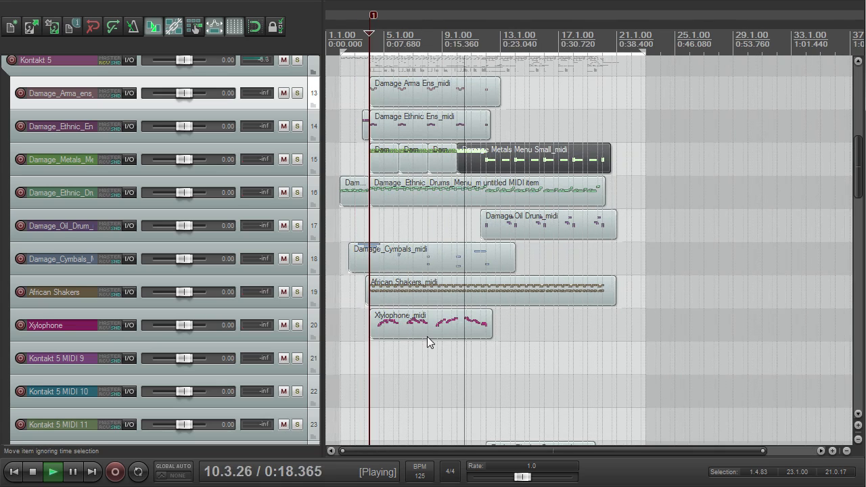
{"action": "scroll", "coordinate": [398, 268], "scroll_direction": "down", "scroll_amount": 3}
{"action": "scroll", "coordinate": [399, 268], "scroll_direction": "up", "scroll_amount": 2}
{"action": "scroll", "coordinate": [512, 248], "scroll_direction": "up", "scroll_amount": 2}
{"action": "scroll", "coordinate": [572, 223], "scroll_direction": "down", "scroll_amount": 2}
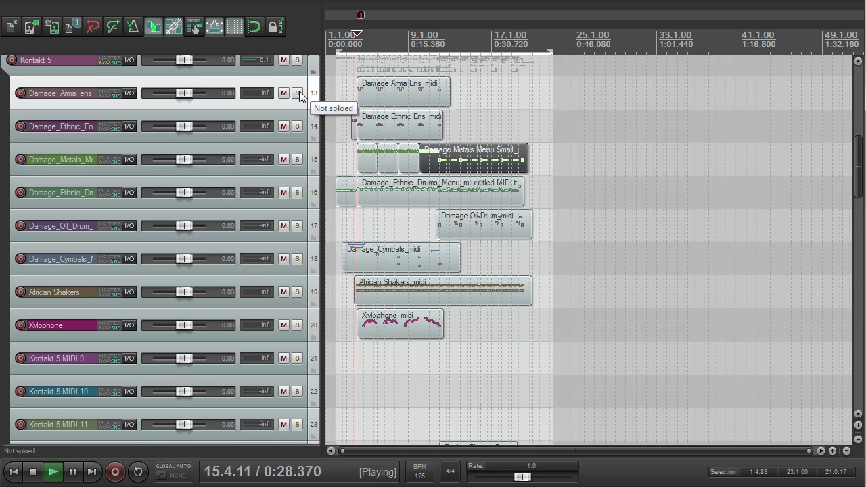
- Solo the six Damage tracks and African Shakers on tracks 13 to 19, listen to them together and stop playback
{"action": "left_click_drag", "start_coordinate": [301, 95], "coordinate": [302, 297]}
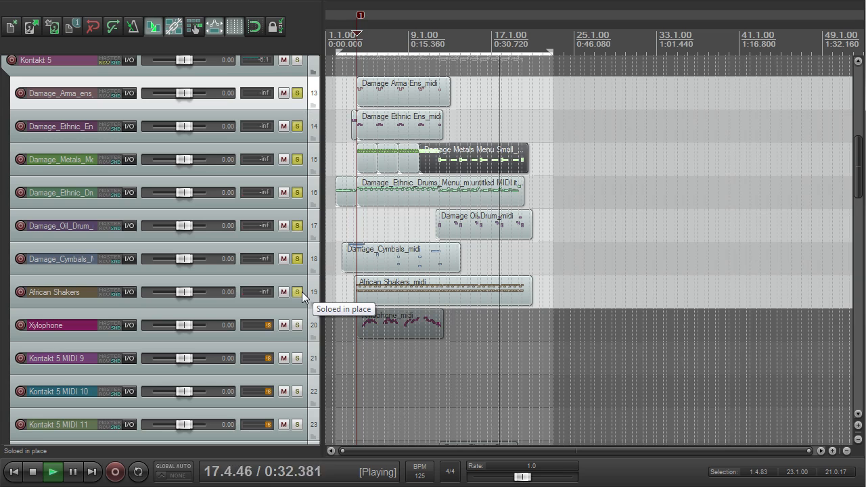
{"action": "scroll", "coordinate": [546, 201], "scroll_direction": "up", "scroll_amount": 4}
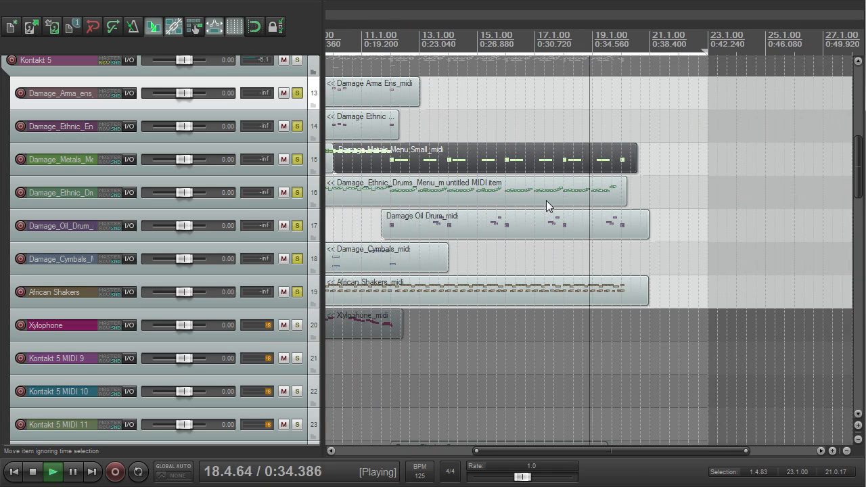
{"action": "scroll", "coordinate": [546, 200], "scroll_direction": "down", "scroll_amount": 3}
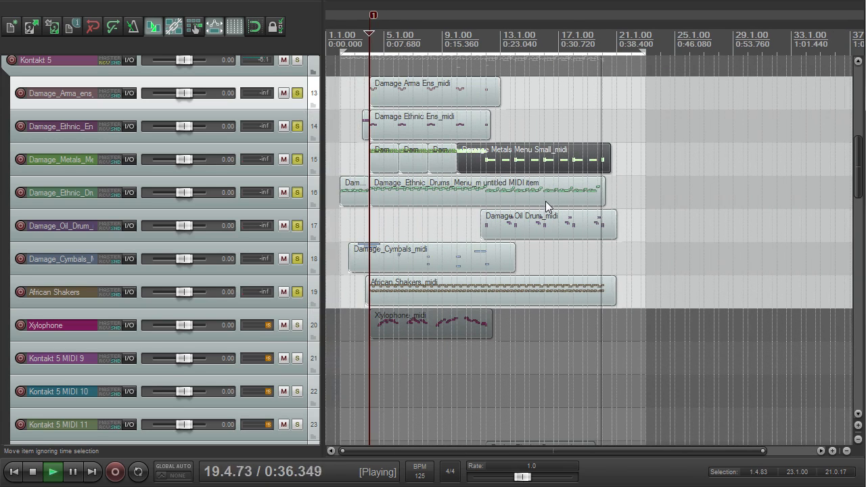
{"action": "key", "text": "space"}
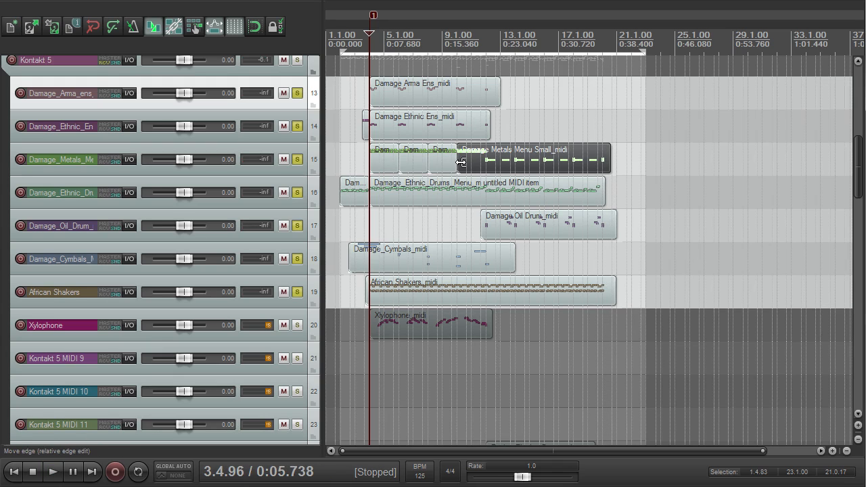
- Place the edit cursor at 11.3.84 to inspect the percussion parts around it, and unsolo tracks 13 to 19
{"action": "left_click", "coordinate": [482, 43]}
{"action": "scroll", "coordinate": [510, 119], "scroll_direction": "up", "scroll_amount": 2}
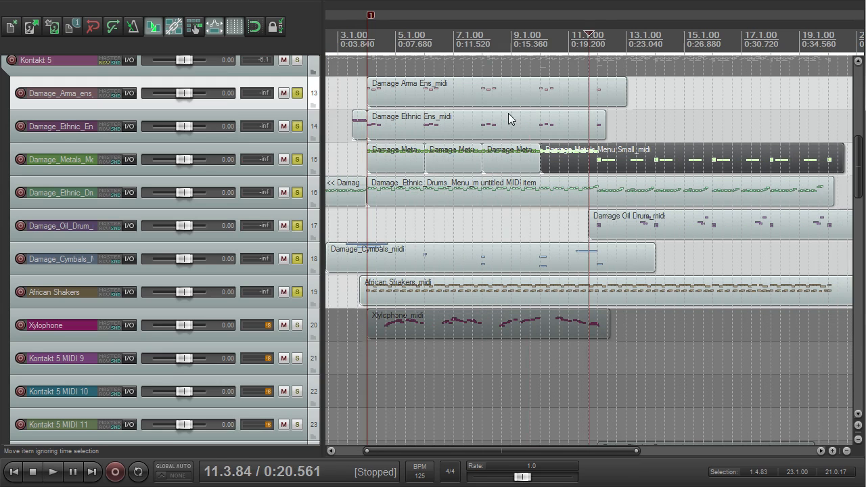
{"action": "scroll", "coordinate": [507, 121], "scroll_direction": "down", "scroll_amount": 2}
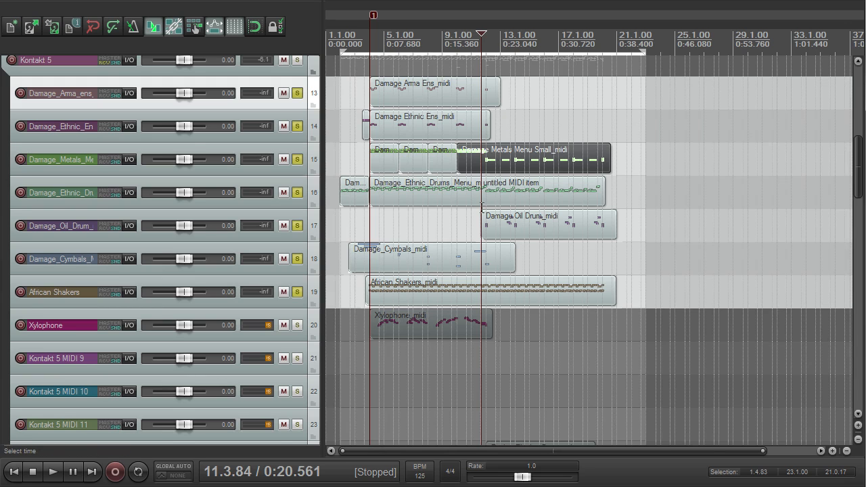
{"action": "scroll", "coordinate": [467, 213], "scroll_direction": "up", "scroll_amount": 2}
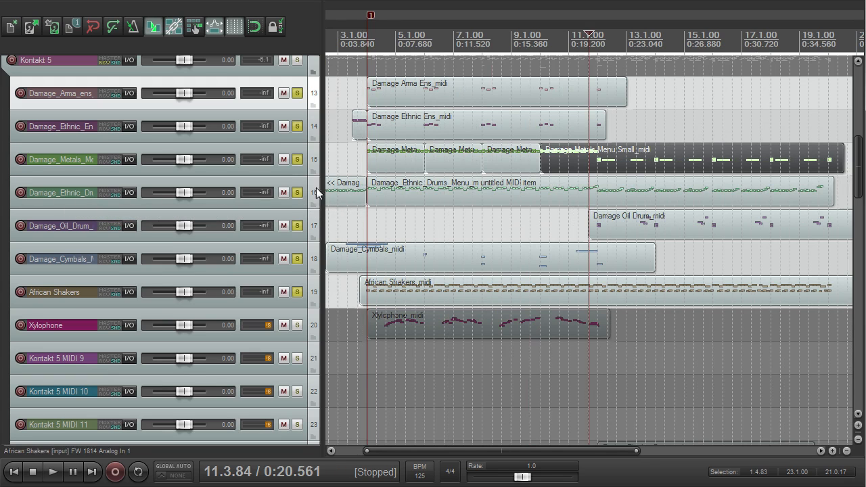
{"action": "scroll", "coordinate": [429, 197], "scroll_direction": "down", "scroll_amount": 2}
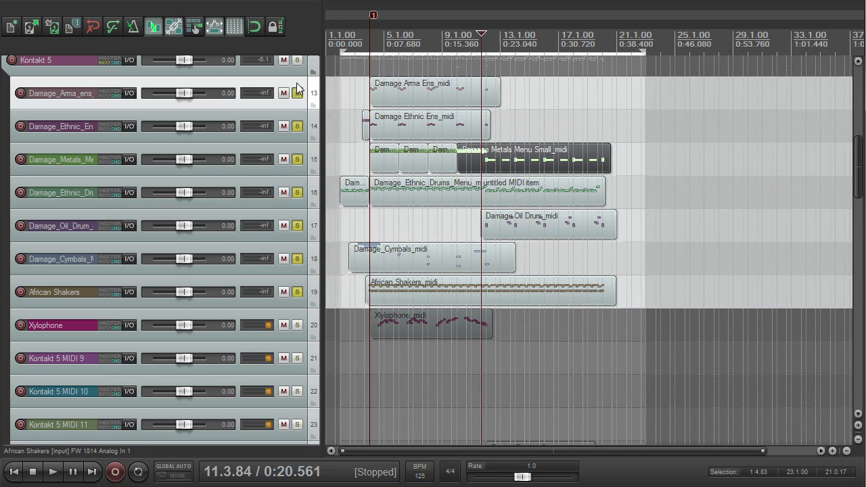
{"action": "left_click_drag", "start_coordinate": [297, 93], "coordinate": [293, 193]}
{"action": "left_click_drag", "start_coordinate": [297, 228], "coordinate": [301, 310]}
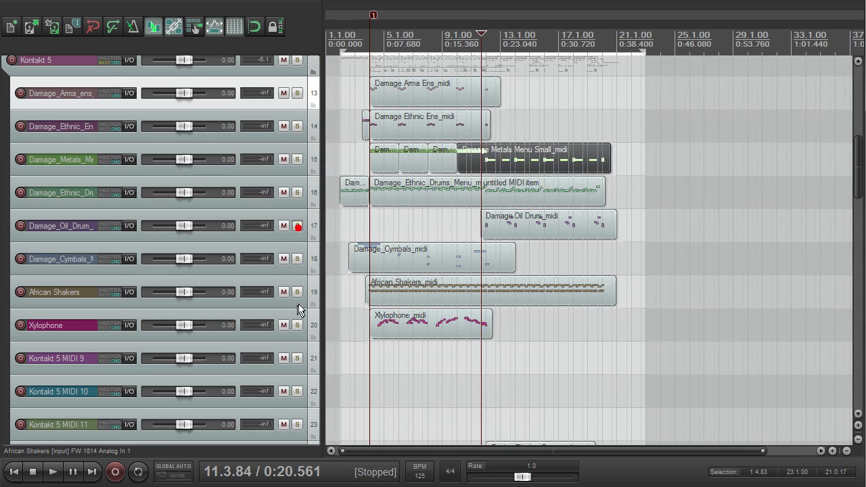
- Set a two-bar loop selection from 12.1.00 to 14.1.00 and place the edit cursor at 11.4.67
{"action": "scroll", "coordinate": [490, 153], "scroll_direction": "up", "scroll_amount": 2}
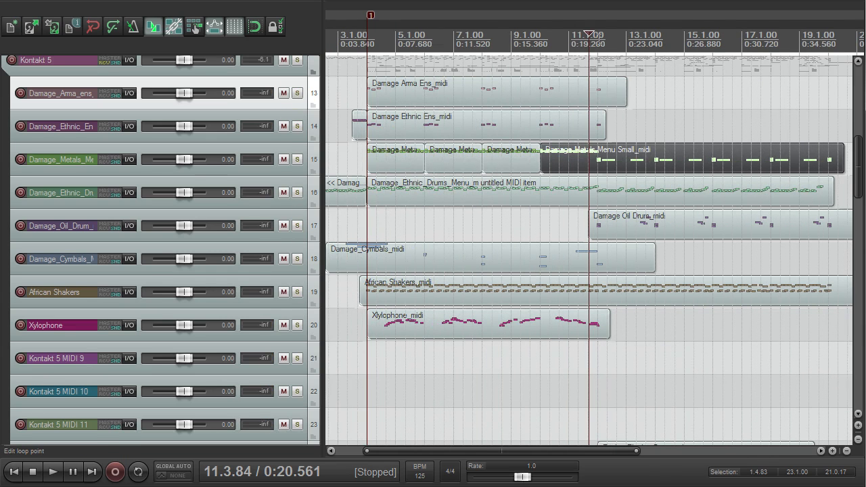
{"action": "scroll", "coordinate": [602, 44], "scroll_direction": "up", "scroll_amount": 3}
{"action": "left_click_drag", "start_coordinate": [613, 38], "coordinate": [685, 41]}
{"action": "left_click", "coordinate": [607, 45]}
{"action": "left_click_drag", "start_coordinate": [612, 51], "coordinate": [611, 51]}
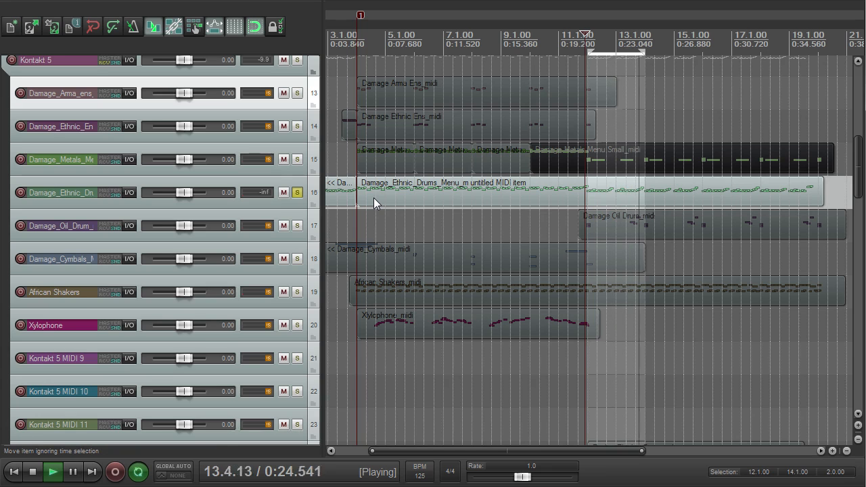
- Add Damage Metals, Damage Oil Drum and African Shakers one by one to the looping Damage Ethnic Drums solo, and finally stop and unsolo all four
{"action": "left_click", "coordinate": [297, 160]}
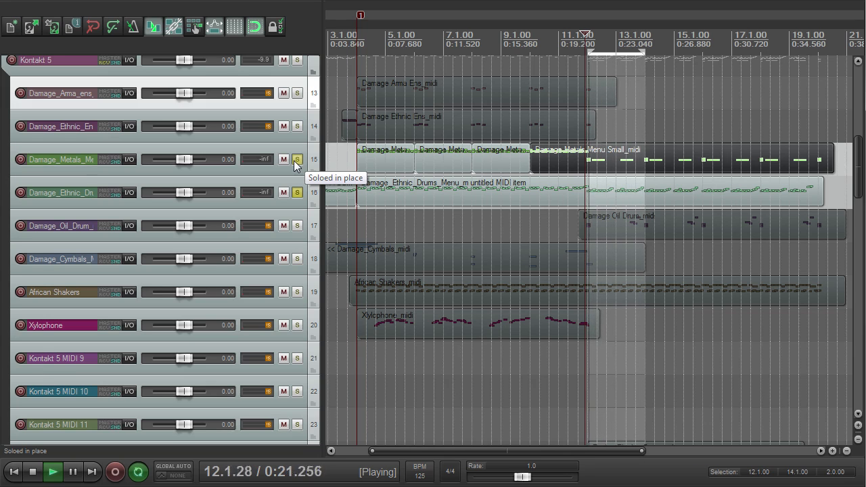
{"action": "left_click", "coordinate": [298, 226]}
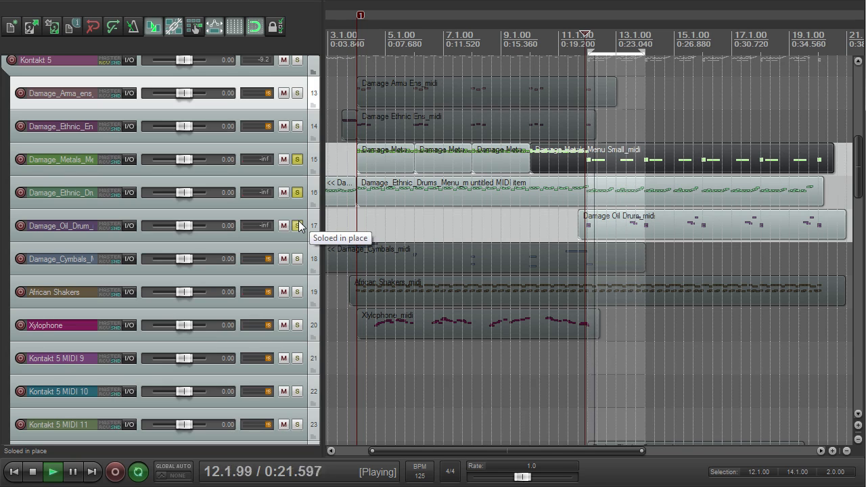
{"action": "left_click", "coordinate": [298, 292]}
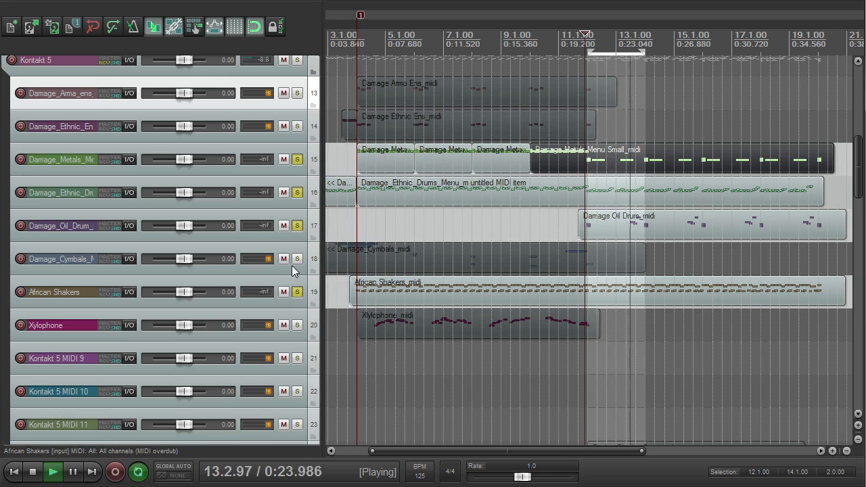
{"action": "key", "text": "space"}
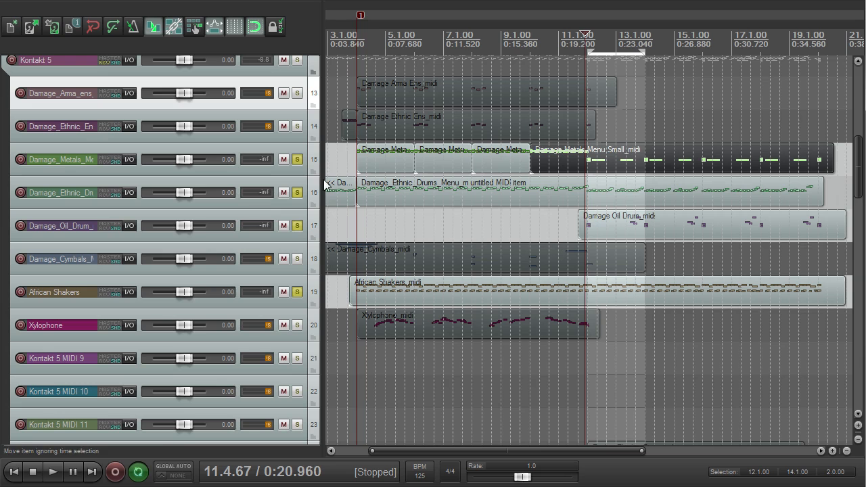
{"action": "left_click_drag", "start_coordinate": [297, 162], "coordinate": [317, 292]}
- Solo the Evolve Rhythm Bass MIDI track on track 24 and look through the instruments in the Kontakt 5 rack
{"action": "scroll", "coordinate": [329, 258], "scroll_direction": "down", "scroll_amount": 3}
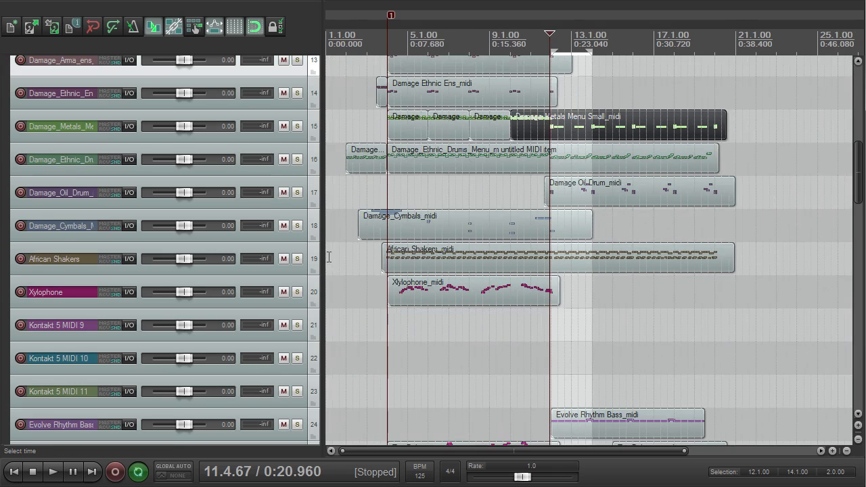
{"action": "scroll", "coordinate": [329, 257], "scroll_direction": "up", "scroll_amount": 2}
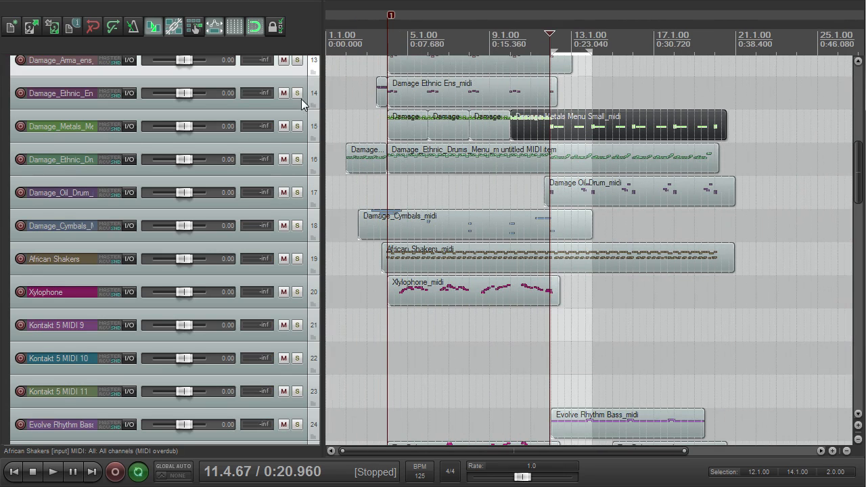
{"action": "left_click_drag", "start_coordinate": [863, 155], "coordinate": [861, 198]}
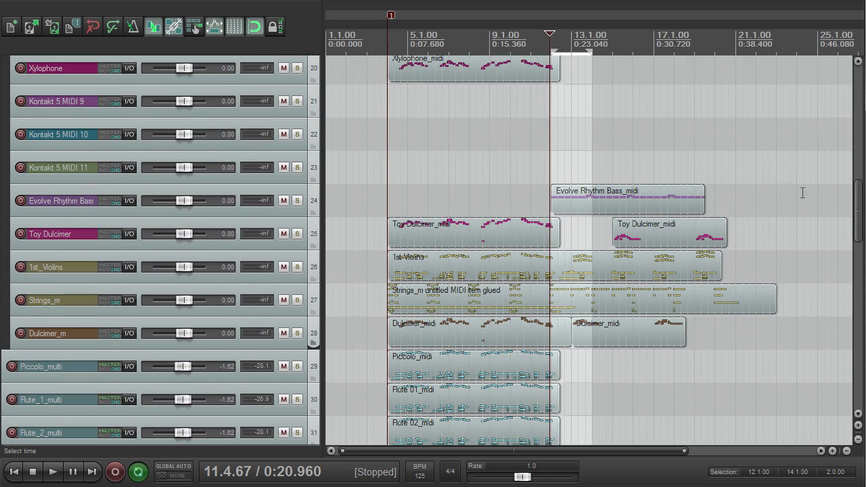
{"action": "left_click", "coordinate": [297, 201]}
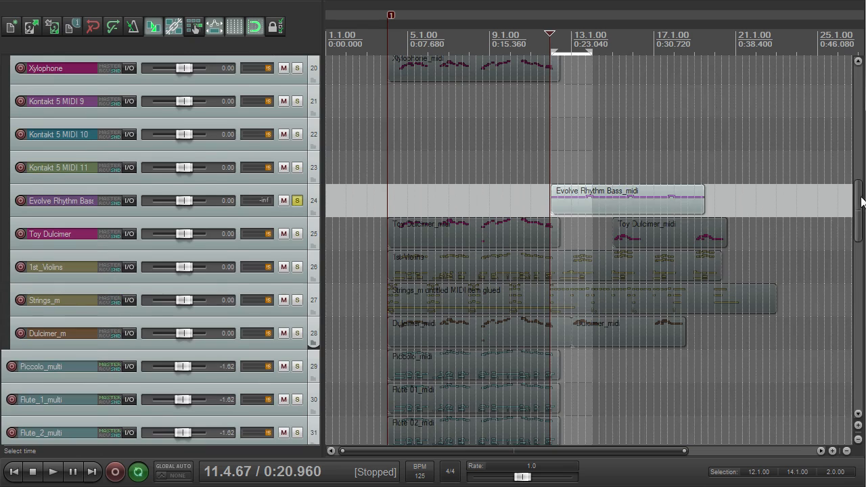
{"action": "scroll", "coordinate": [862, 201], "scroll_direction": "up", "scroll_amount": 10}
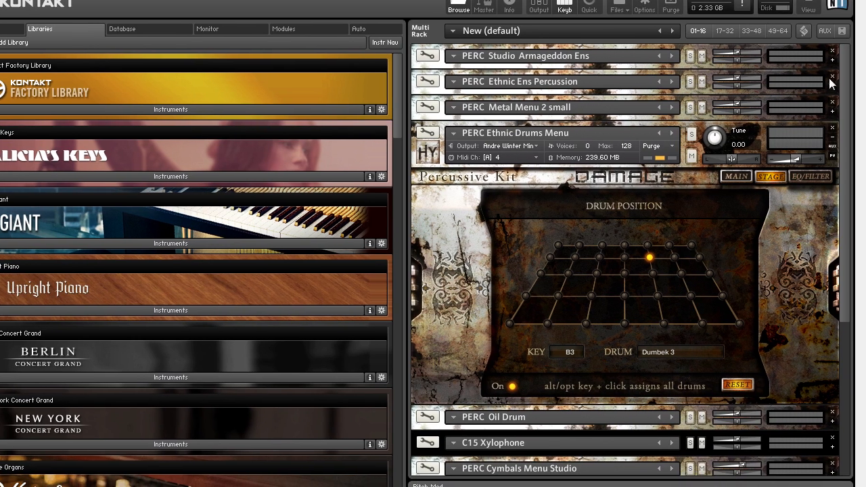
{"action": "left_click_drag", "start_coordinate": [844, 233], "coordinate": [847, 399]}
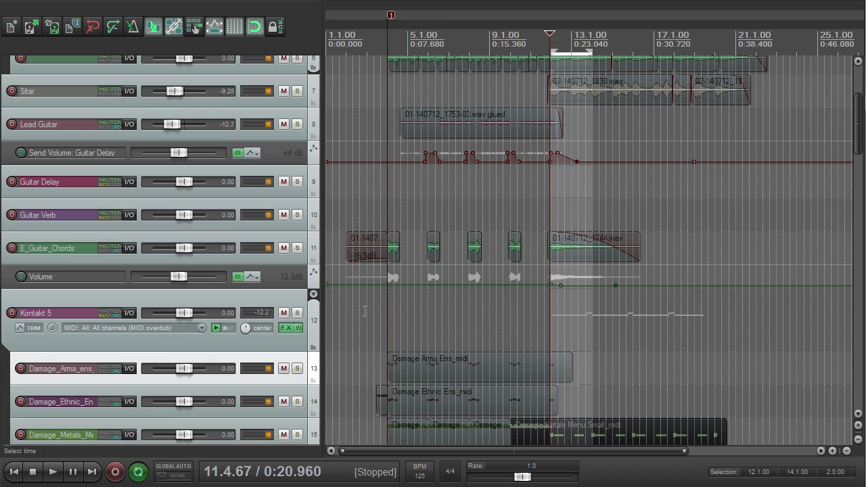
- Add tracks 13 to 19 to the Evolve Rhythm Bass solo and play them together from 11.4.67
{"action": "scroll", "coordinate": [587, 299], "scroll_direction": "down", "scroll_amount": 3}
{"action": "left_click_drag", "start_coordinate": [297, 290], "coordinate": [302, 389]}
{"action": "key", "text": "space"}
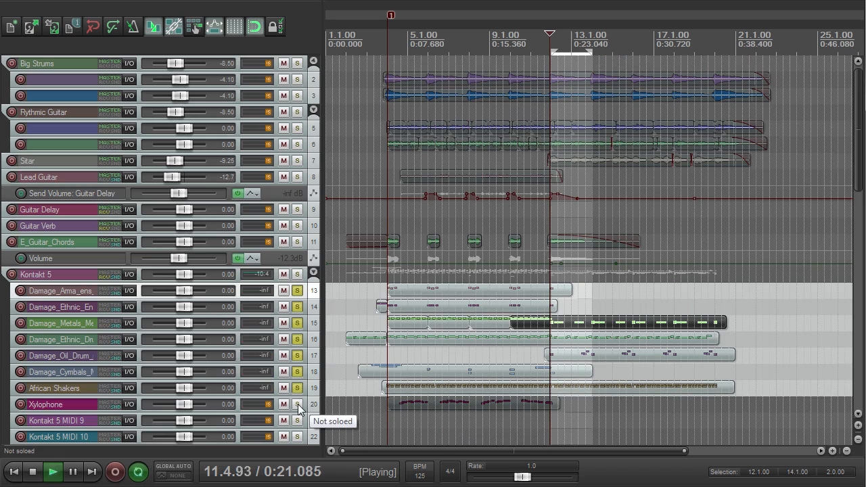
- Compare the percussion without and with Evolve Rhythm Bass by toggling its solo, and finally stop playback and unsolo all eight tracks
{"action": "left_click_drag", "start_coordinate": [864, 157], "coordinate": [857, 203]}
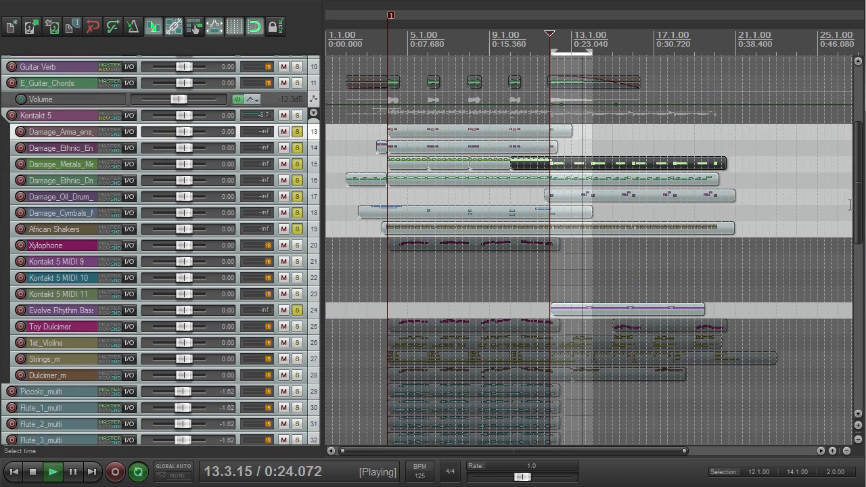
{"action": "left_click", "coordinate": [299, 310]}
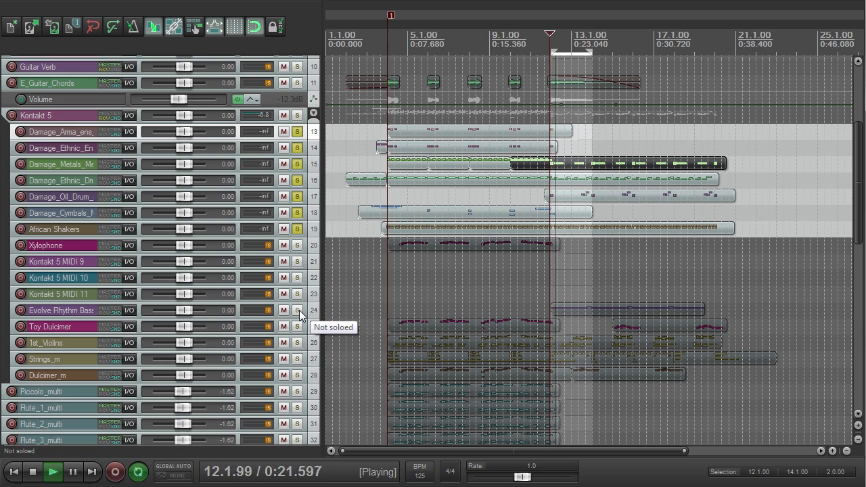
{"action": "left_click", "coordinate": [300, 311]}
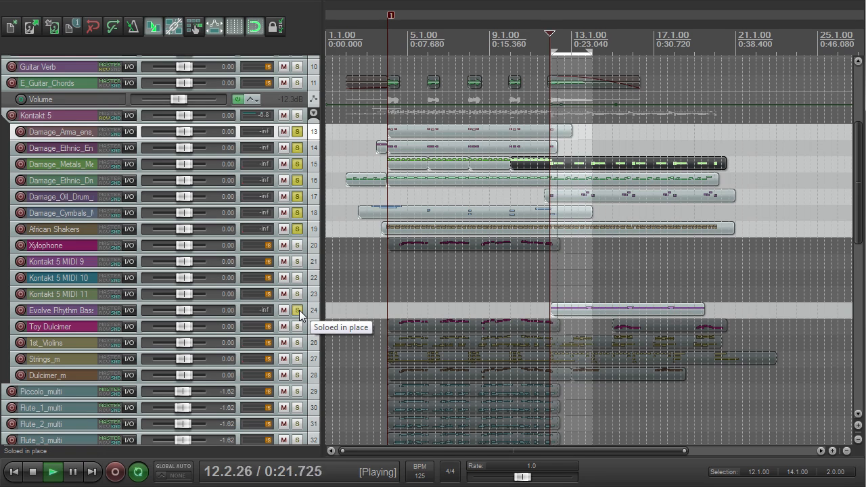
{"action": "key", "text": "space"}
{"action": "left_click_drag", "start_coordinate": [294, 134], "coordinate": [298, 311]}
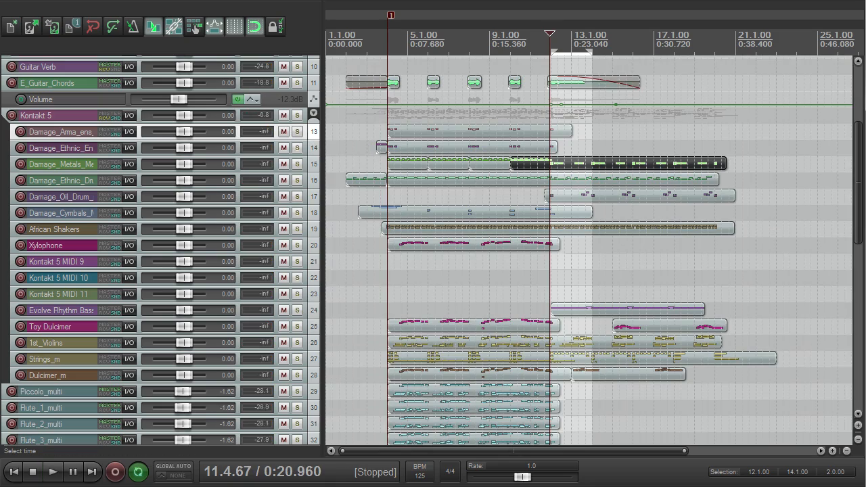
- Briefly solo the Dulcimer_m MIDI track on track 28 and unsolo it again
{"action": "left_click_drag", "start_coordinate": [864, 152], "coordinate": [836, 173]}
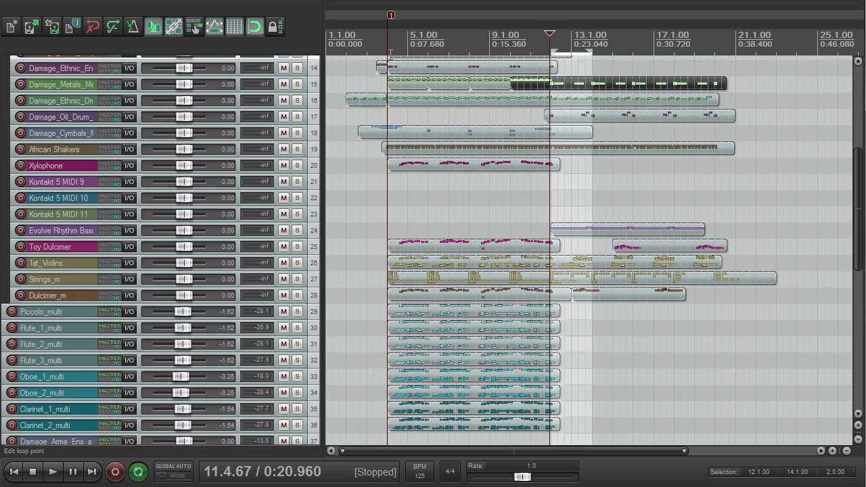
{"action": "left_click", "coordinate": [297, 296]}
{"action": "left_click", "coordinate": [297, 296]}
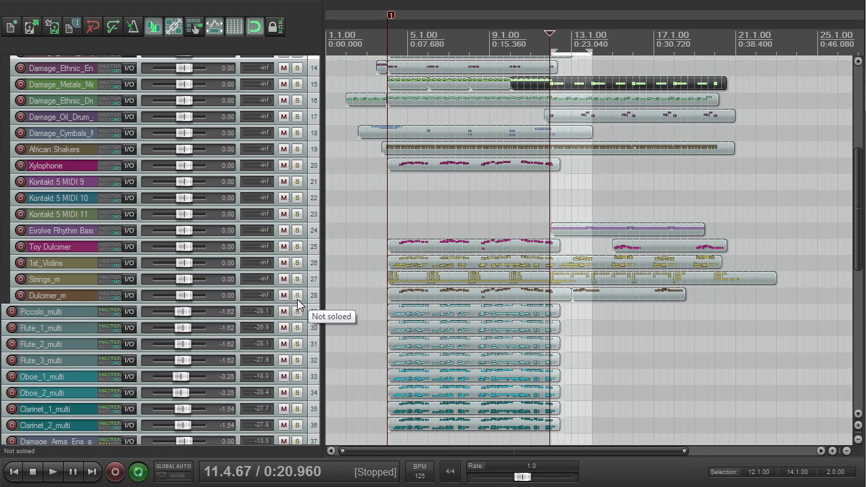
- Solo the Dulcimer_m MIDI track on track 28, enlarge its lane and play it from 4.2.33
{"action": "left_click", "coordinate": [297, 296]}
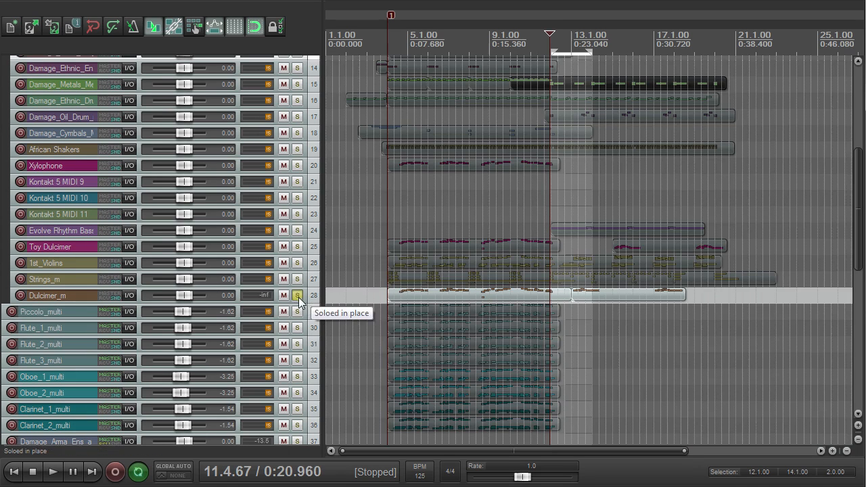
{"action": "left_click_drag", "start_coordinate": [247, 303], "coordinate": [253, 383]}
{"action": "scroll", "coordinate": [448, 337], "scroll_direction": "up", "scroll_amount": 2}
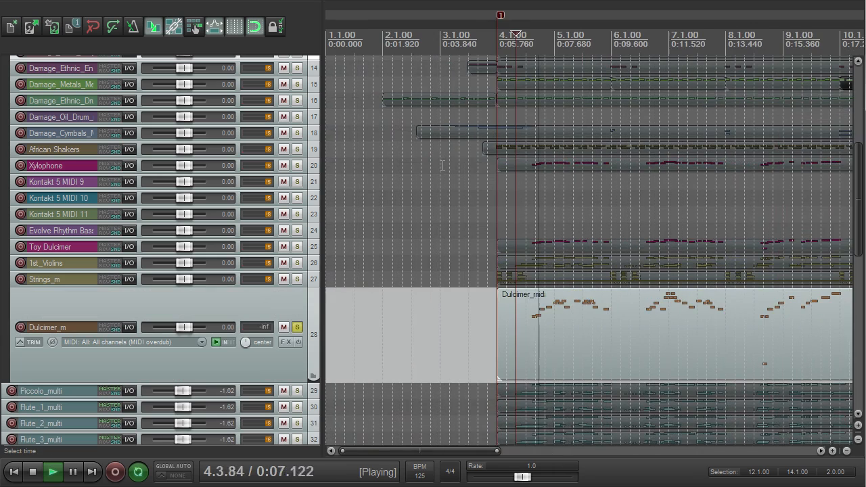
{"action": "scroll", "coordinate": [447, 172], "scroll_direction": "down", "scroll_amount": 2}
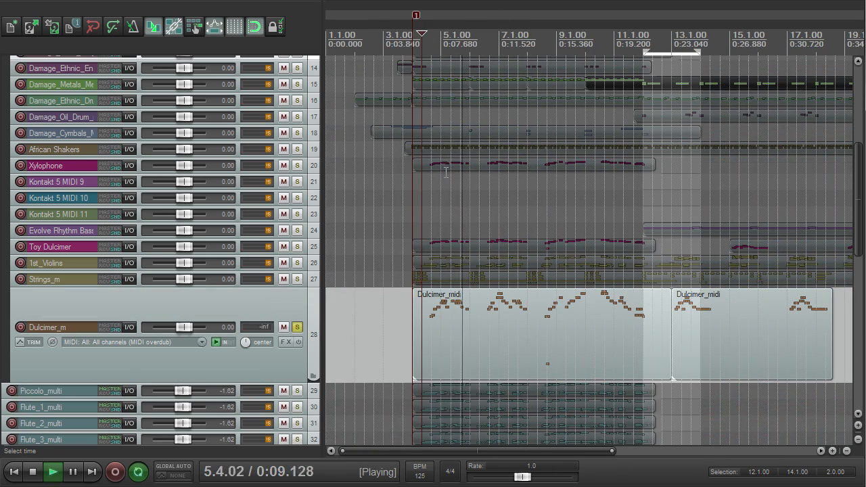
{"action": "scroll", "coordinate": [503, 307], "scroll_direction": "up", "scroll_amount": 3}
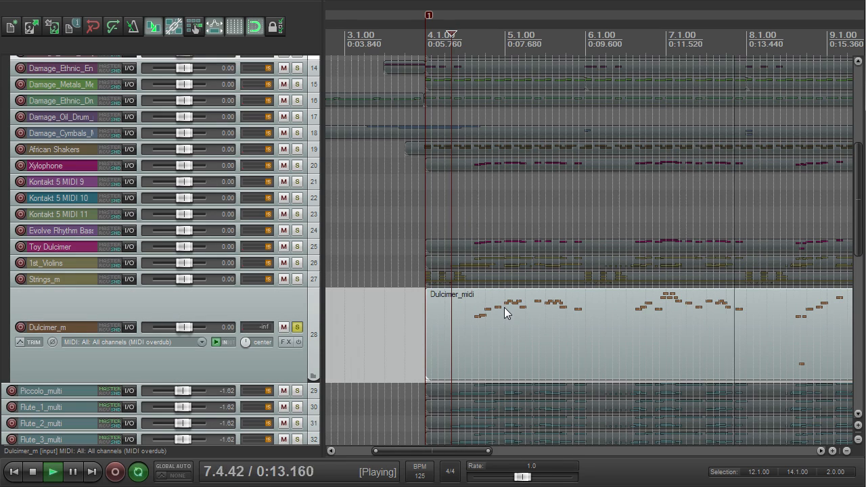
{"action": "key", "text": "space"}
{"action": "scroll", "coordinate": [505, 307], "scroll_direction": "down", "scroll_amount": 1}
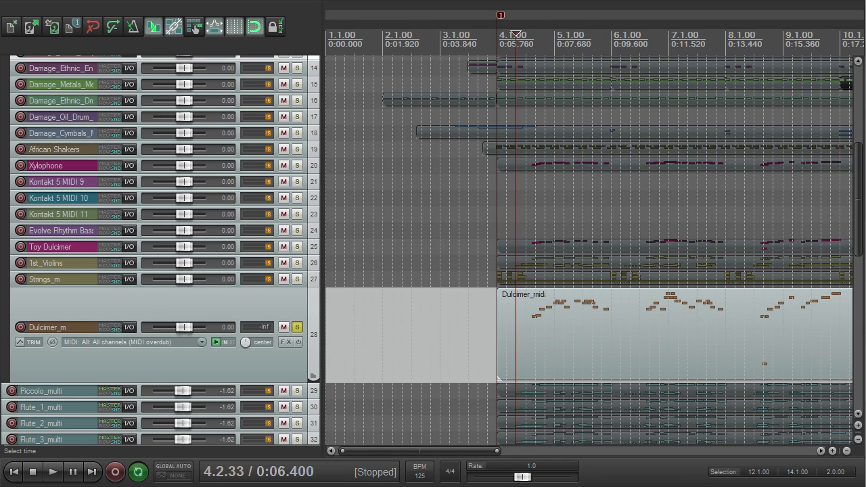
- Switch the solo from Dulcimer_m to 1st_Violins on track 26 and play the violins from 4.2.33
{"action": "scroll", "coordinate": [22, 160], "scroll_direction": "down", "scroll_amount": 4}
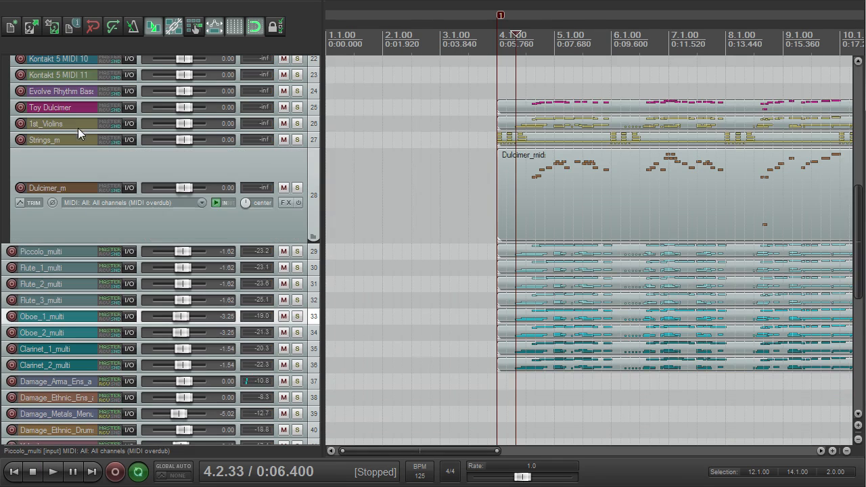
{"action": "left_click", "coordinate": [297, 123]}
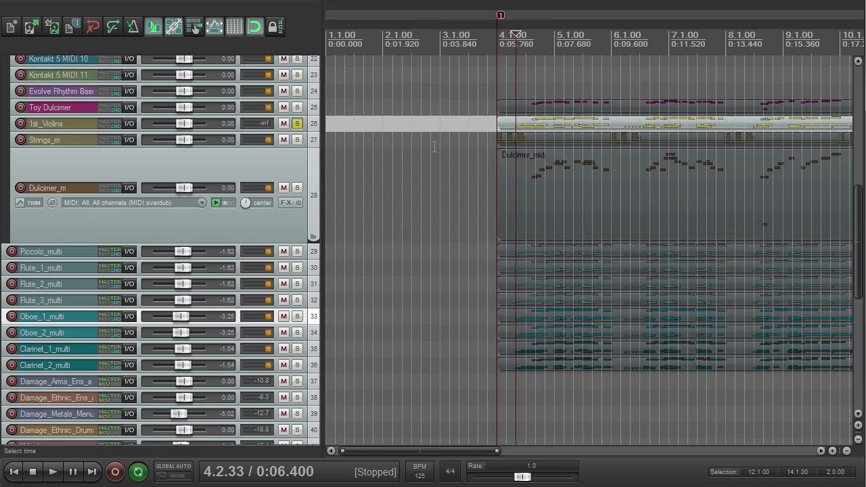
{"action": "scroll", "coordinate": [435, 146], "scroll_direction": "up", "scroll_amount": 2}
{"action": "key", "text": "space"}
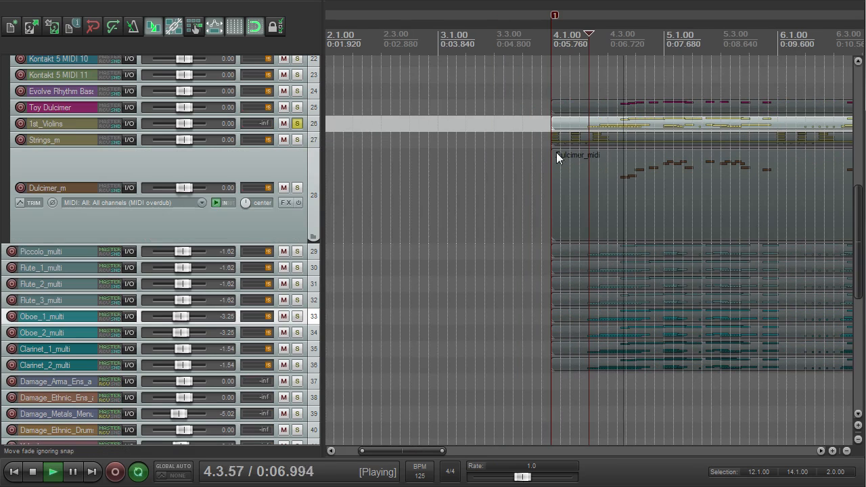
{"action": "scroll", "coordinate": [558, 154], "scroll_direction": "down", "scroll_amount": 1}
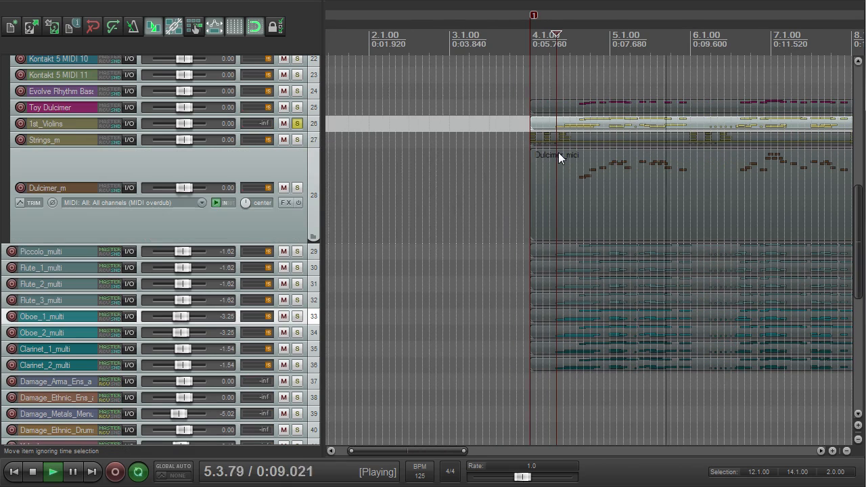
{"action": "scroll", "coordinate": [558, 154], "scroll_direction": "down", "scroll_amount": 2}
{"action": "key", "text": "space"}
- Enlarge the 1st_Violins lane and examine its MIDI notes across the arrangement
{"action": "left_click_drag", "start_coordinate": [277, 132], "coordinate": [281, 219]}
{"action": "scroll", "coordinate": [441, 175], "scroll_direction": "up", "scroll_amount": 1}
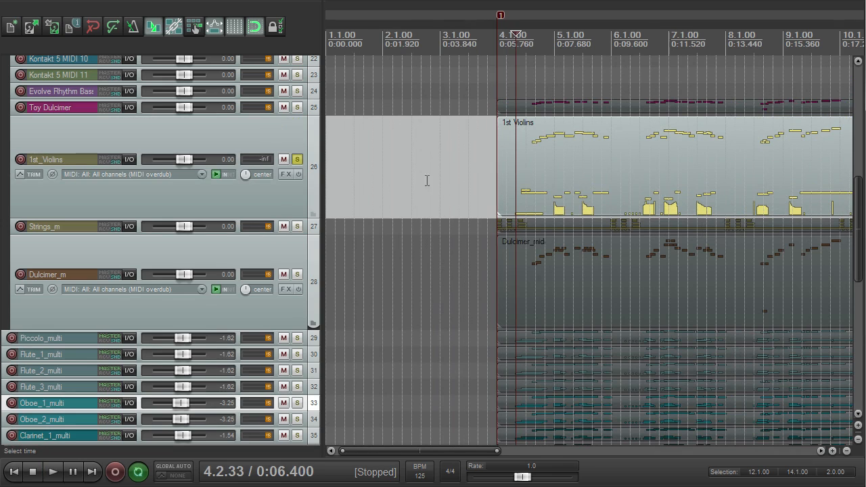
{"action": "scroll", "coordinate": [411, 185], "scroll_direction": "down", "scroll_amount": 4}
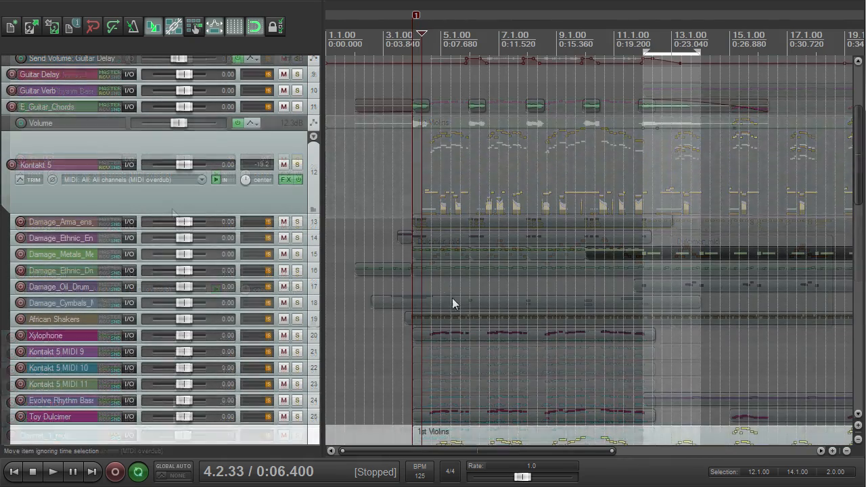
{"action": "scroll", "coordinate": [459, 302], "scroll_direction": "up", "scroll_amount": 2}
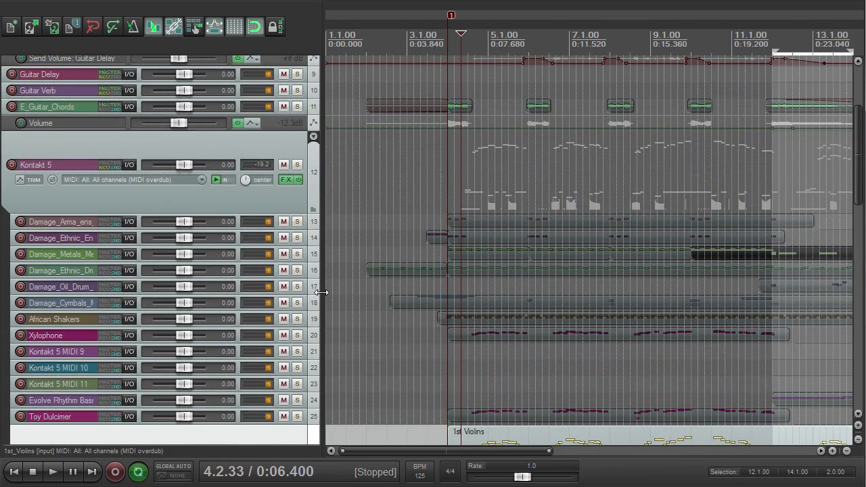
- Solo the three flute tracks 30 to 32, unsolo 1st_Violins, and play the flutes from 4.2.33
{"action": "left_click_drag", "start_coordinate": [859, 179], "coordinate": [864, 286]}
{"action": "left_click_drag", "start_coordinate": [298, 272], "coordinate": [298, 304]}
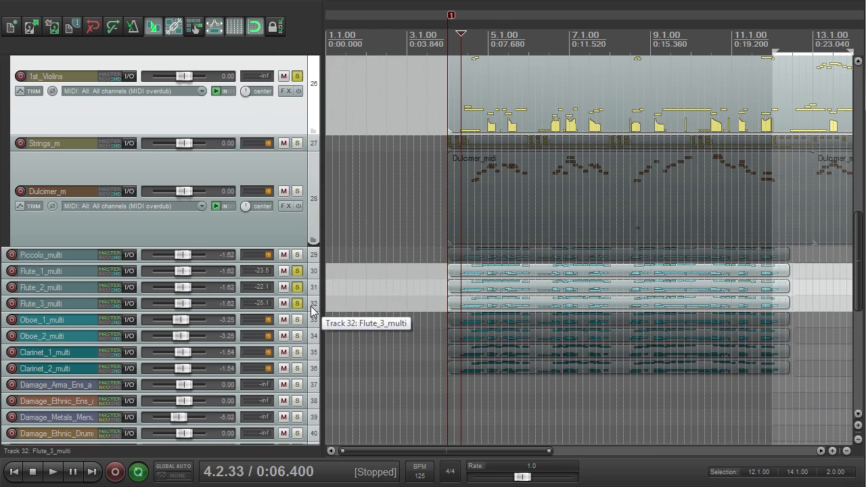
{"action": "scroll", "coordinate": [397, 280], "scroll_direction": "up", "scroll_amount": 2}
{"action": "scroll", "coordinate": [354, 292], "scroll_direction": "down", "scroll_amount": 4}
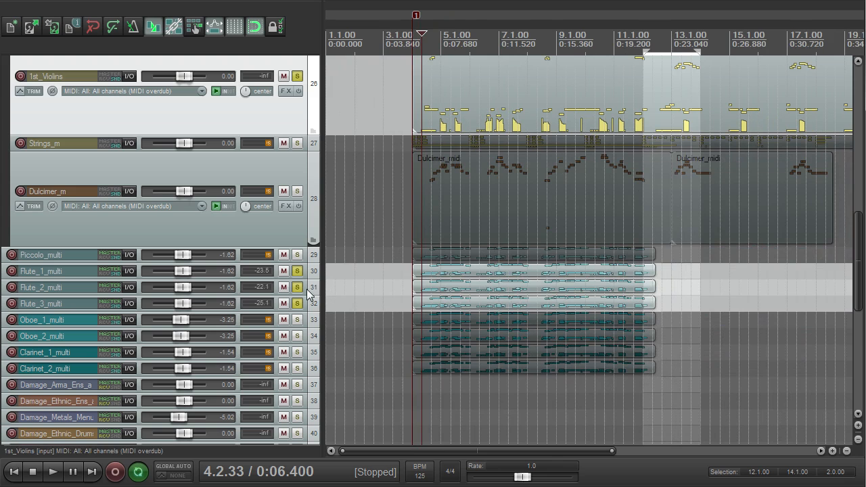
{"action": "scroll", "coordinate": [365, 274], "scroll_direction": "up", "scroll_amount": 2}
{"action": "scroll", "coordinate": [366, 274], "scroll_direction": "down", "scroll_amount": 1}
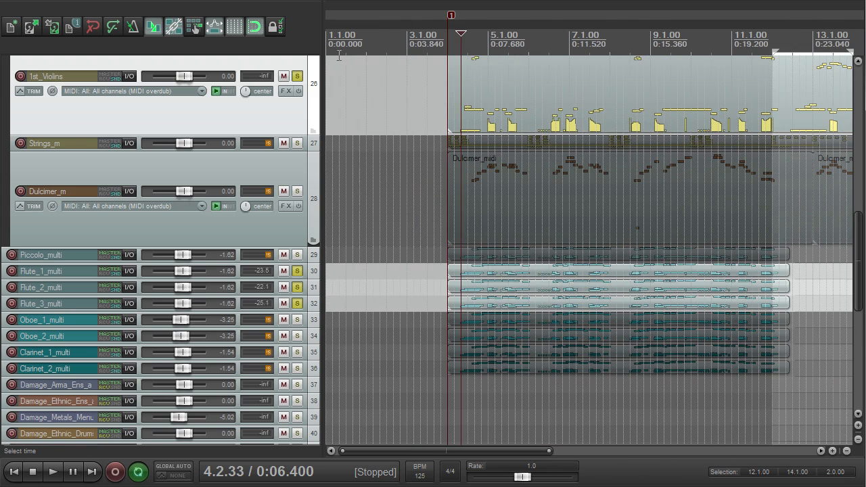
{"action": "left_click", "coordinate": [296, 79]}
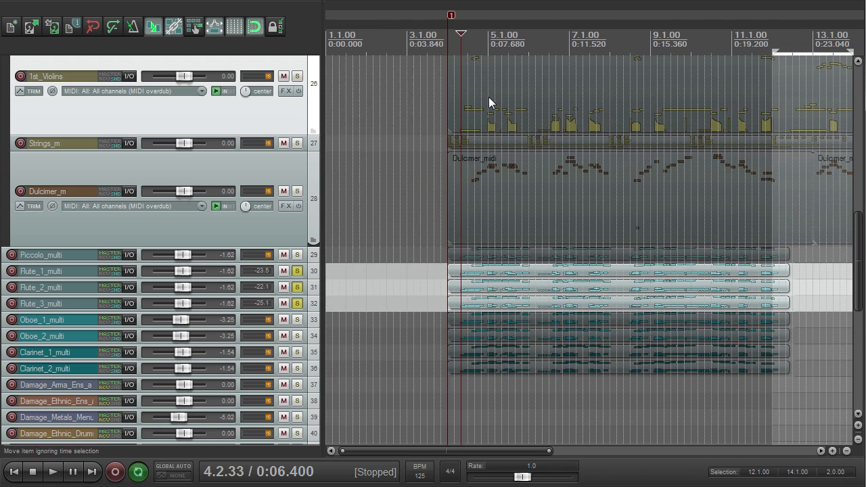
{"action": "key", "text": "space"}
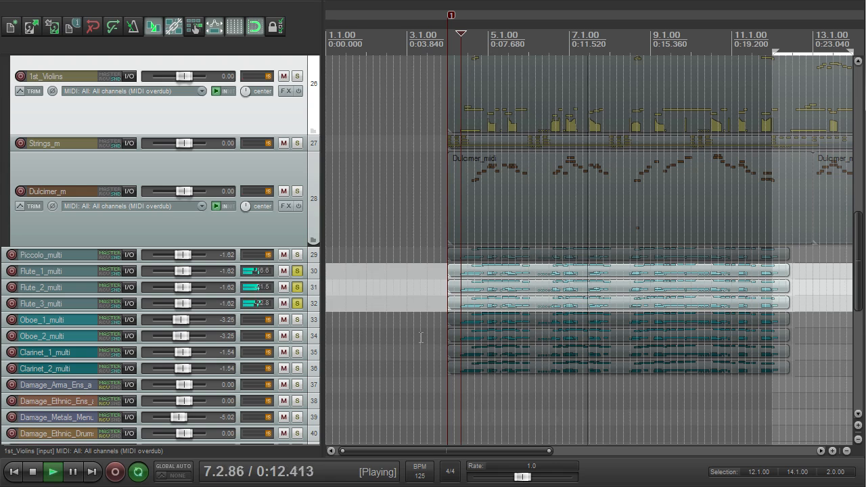
{"action": "key", "text": "space"}
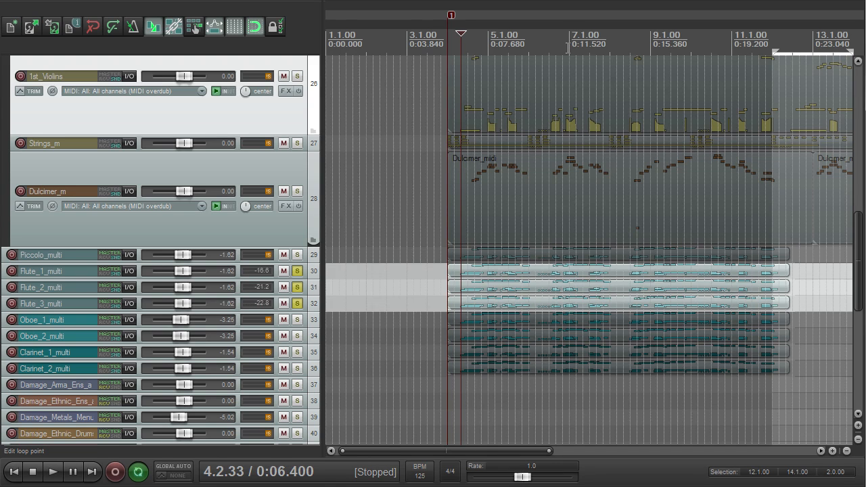
- Set the playback position to 7.1.00 and audition the three soloed flutes from that point
{"action": "left_click", "coordinate": [569, 47]}
{"action": "scroll", "coordinate": [592, 100], "scroll_direction": "up", "scroll_amount": 3}
{"action": "key", "text": "space"}
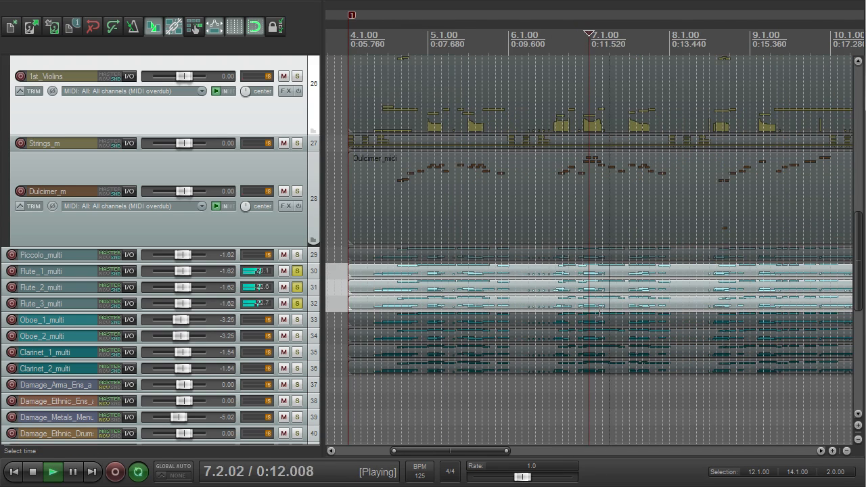
{"action": "key", "text": "space"}
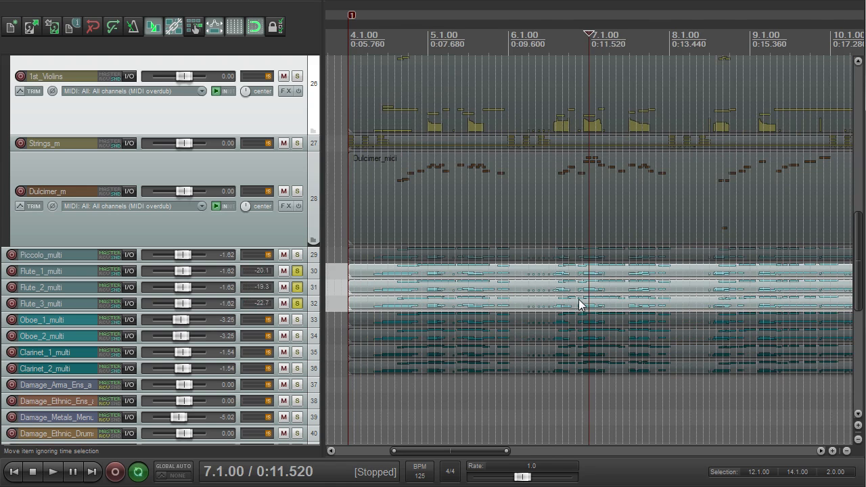
- Open the Flute_1_multi item in the MIDI editor to examine its notes around 7.1.00 and return to the arrangement
{"action": "scroll", "coordinate": [574, 296], "scroll_direction": "up", "scroll_amount": 4}
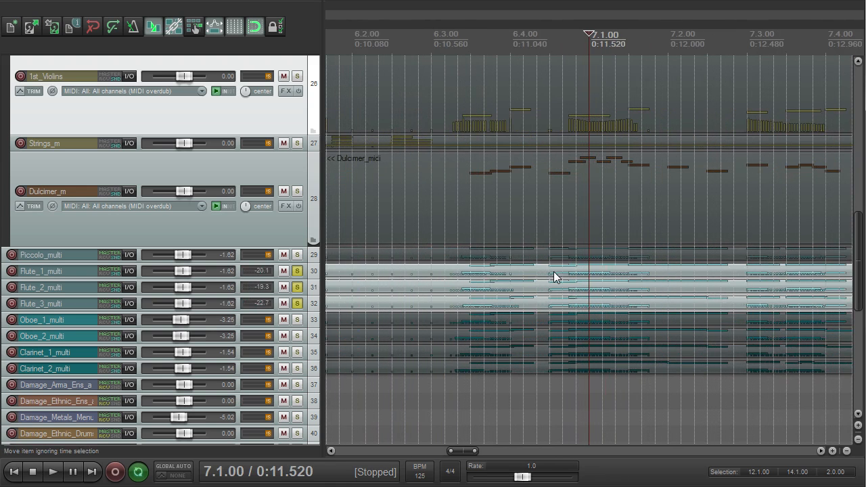
{"action": "double_click", "coordinate": [555, 276]}
{"action": "left_click", "coordinate": [635, 1]}
{"action": "scroll", "coordinate": [650, 75], "scroll_direction": "up", "scroll_amount": 1}
{"action": "scroll", "coordinate": [645, 128], "scroll_direction": "down", "scroll_amount": 3}
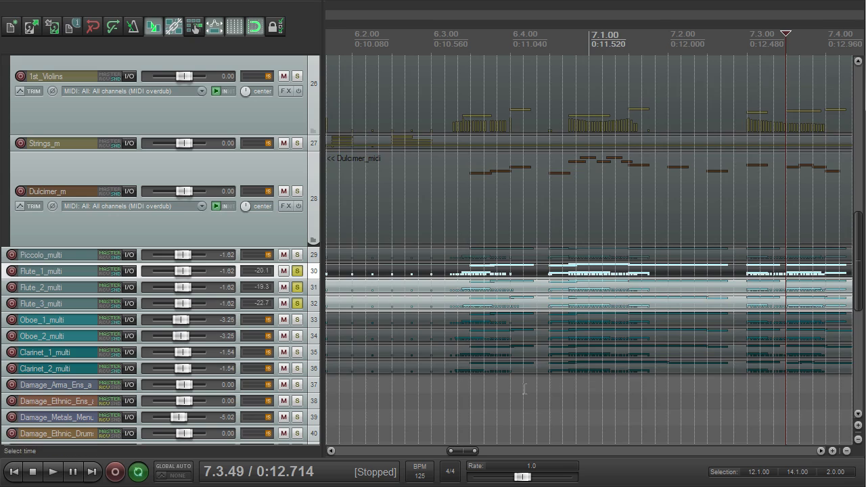
{"action": "scroll", "coordinate": [539, 306], "scroll_direction": "down", "scroll_amount": 6}
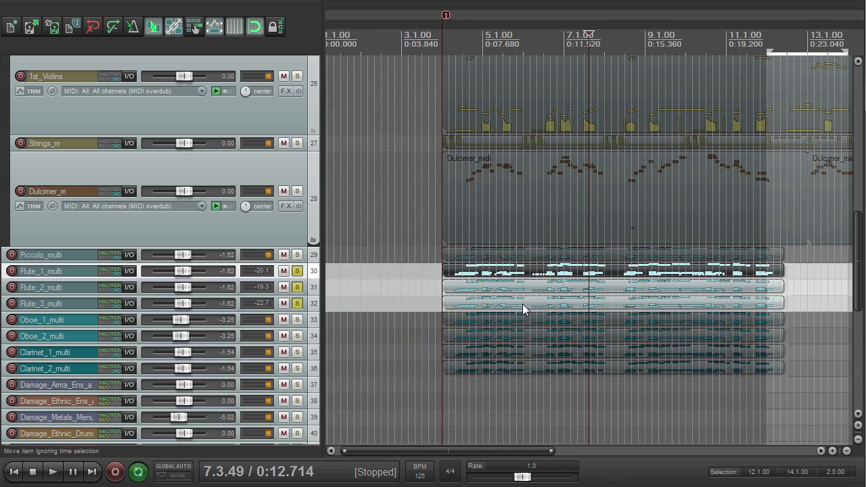
{"action": "scroll", "coordinate": [500, 252], "scroll_direction": "up", "scroll_amount": 2}
{"action": "scroll", "coordinate": [473, 204], "scroll_direction": "down", "scroll_amount": 2}
- Solo all eight woodwind tracks from Piccolo_multi to Clarinet_2_multi and play them together from 4.2.33
{"action": "left_click", "coordinate": [456, 67]}
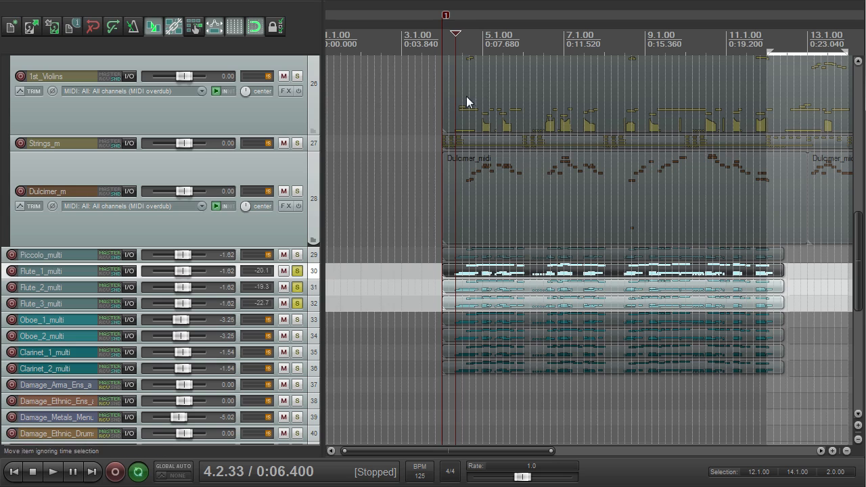
{"action": "left_click_drag", "start_coordinate": [296, 255], "coordinate": [302, 378]}
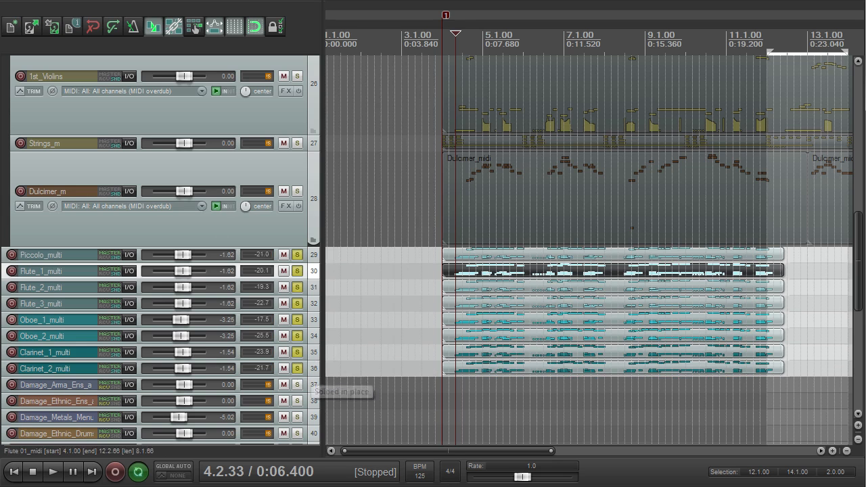
{"action": "scroll", "coordinate": [465, 309], "scroll_direction": "up", "scroll_amount": 2}
{"action": "key", "text": "space"}
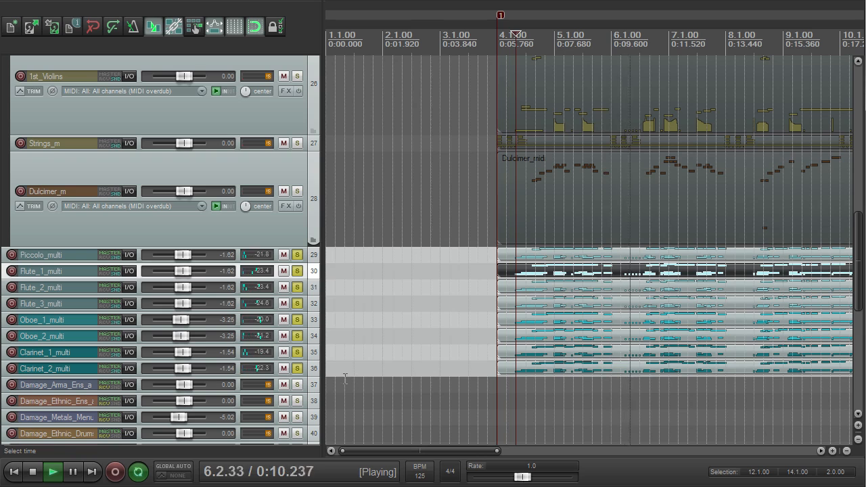
- Move the Woodwinds Verb track directly below Clarinet_2_multi, then stop playback and clear all solos
{"action": "scroll", "coordinate": [3, 392], "scroll_direction": "down", "scroll_amount": 4}
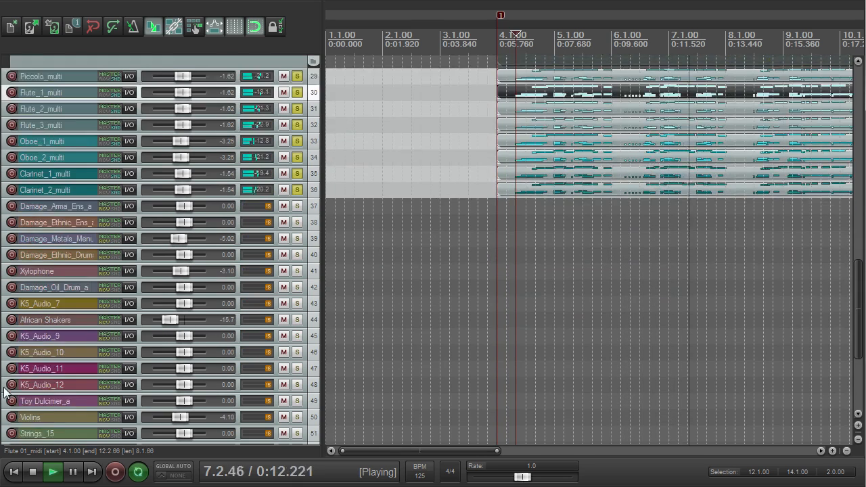
{"action": "scroll", "coordinate": [3, 392], "scroll_direction": "down", "scroll_amount": 4}
{"action": "left_click_drag", "start_coordinate": [4, 372], "coordinate": [29, 213]}
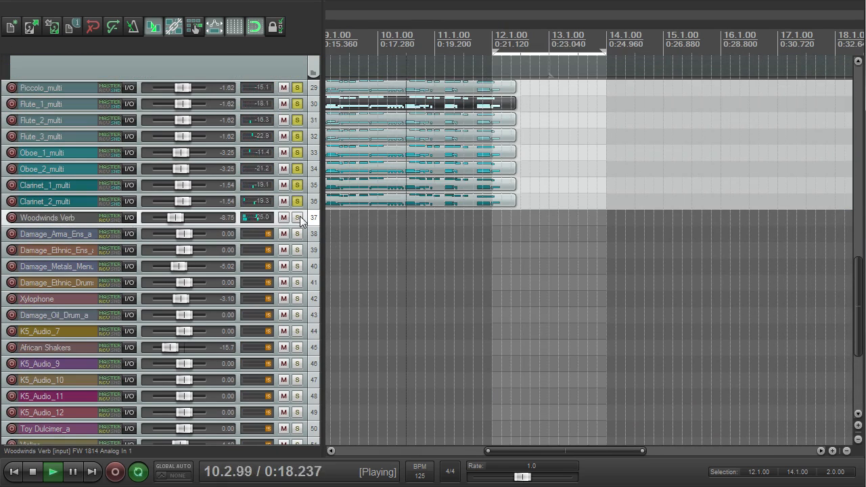
{"action": "left_click", "coordinate": [297, 217]}
{"action": "scroll", "coordinate": [355, 206], "scroll_direction": "down", "scroll_amount": 2}
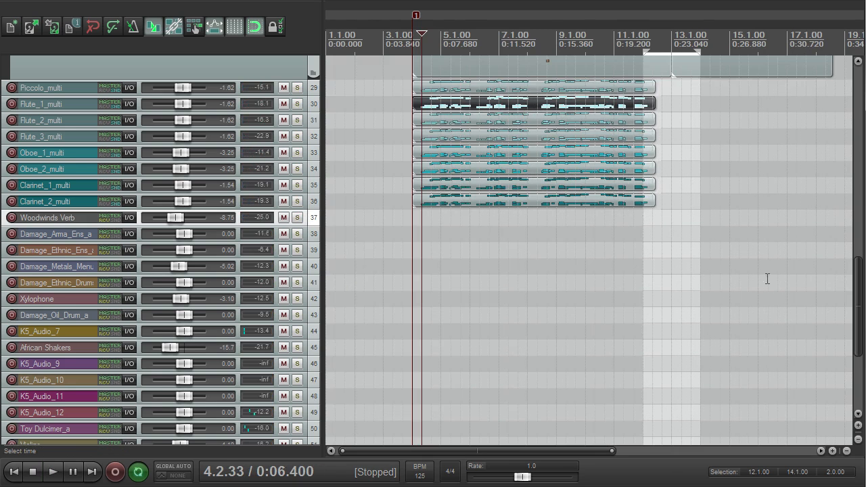
- Solo 1st_Violins, Dulcimer_m and the woodwind tracks 29 to 36 and play them together from 4.2.33
{"action": "scroll", "coordinate": [858, 305], "scroll_direction": "up", "scroll_amount": 3}
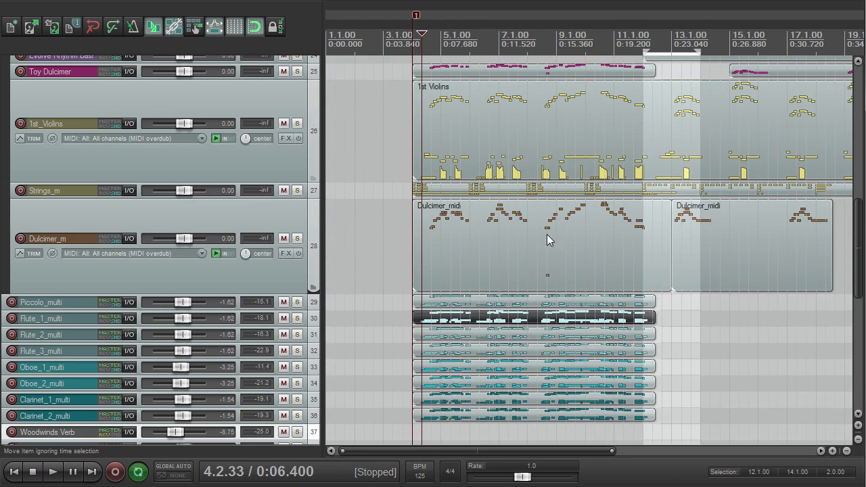
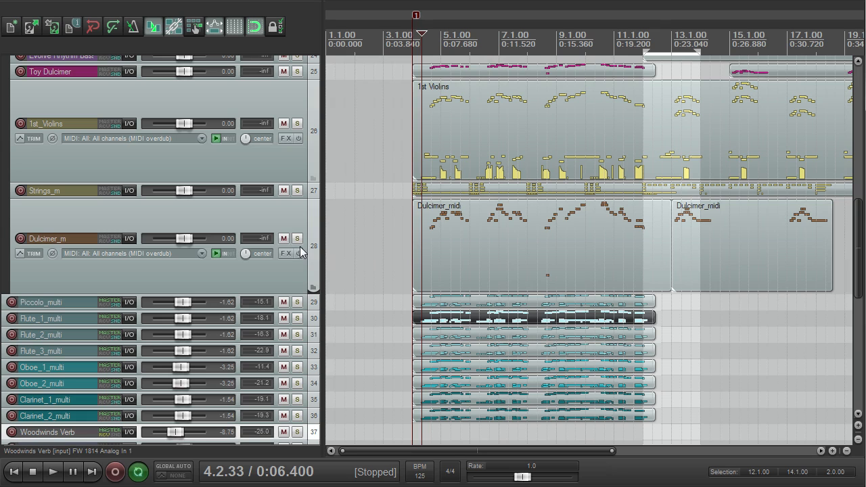
{"action": "left_click", "coordinate": [297, 318]}
{"action": "left_click", "coordinate": [298, 123]}
{"action": "key", "text": "space"}
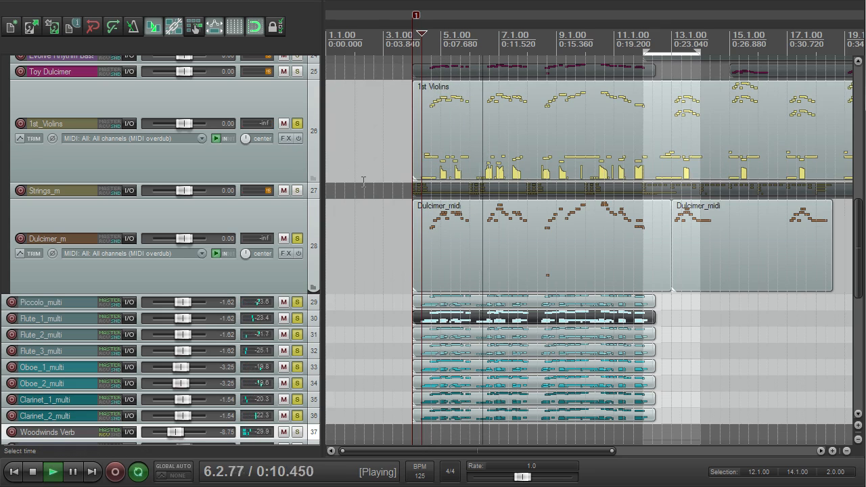
{"action": "scroll", "coordinate": [575, 212], "scroll_direction": "down", "scroll_amount": 2}
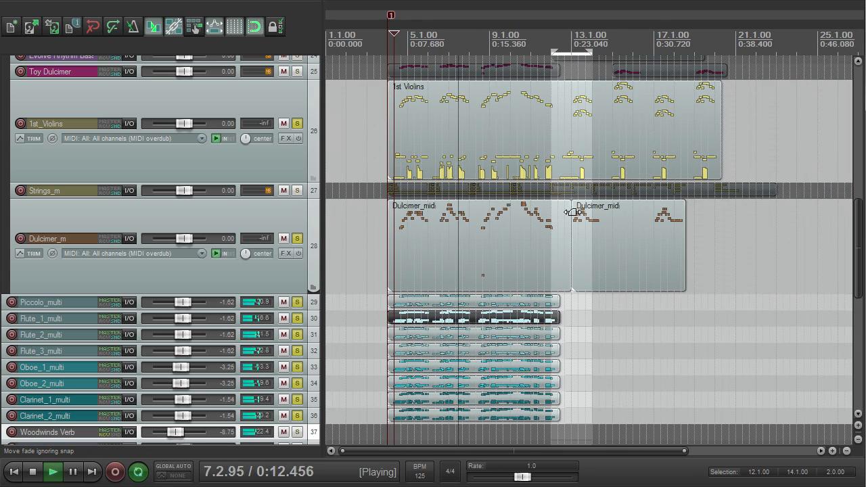
{"action": "key", "text": "space"}
- Add Toy Dulcimer on track 25 to the solo and enlarge the height of all tracks
{"action": "left_click_drag", "start_coordinate": [303, 93], "coordinate": [309, 111]}
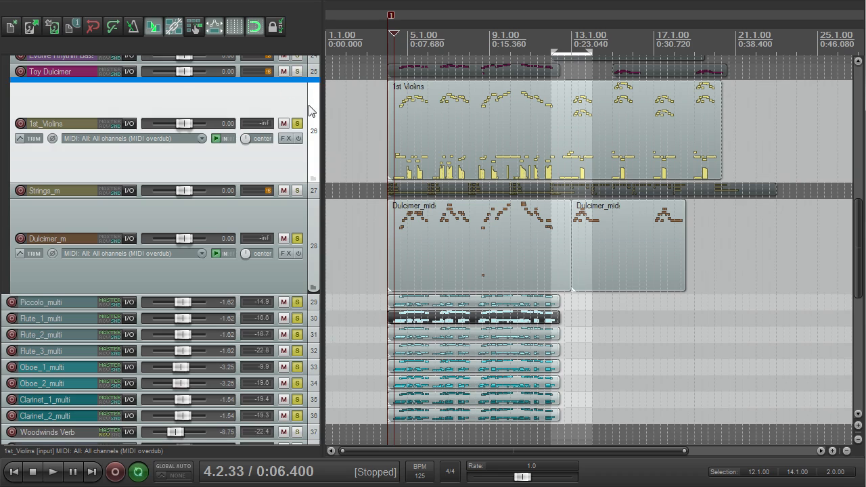
{"action": "left_click_drag", "start_coordinate": [306, 75], "coordinate": [303, 74]}
{"action": "left_click", "coordinate": [298, 73]}
{"action": "key", "text": "grave"}
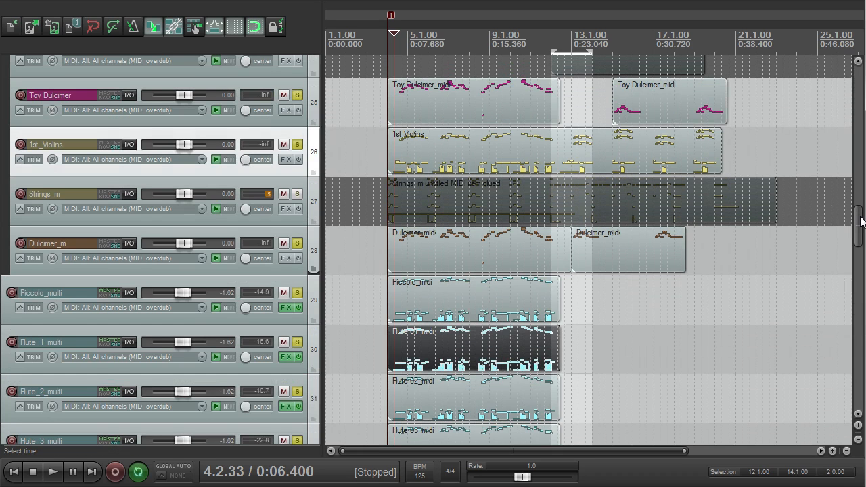
- Play the soloed dulcimer, violin and woodwind tracks from 4.2.33, and again from 13.1.00 to hear the following section
{"action": "key", "text": "space"}
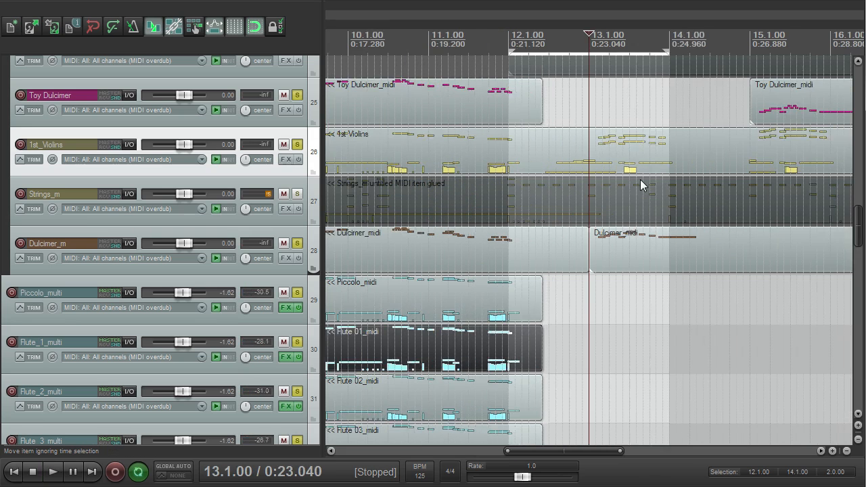
{"action": "scroll", "coordinate": [642, 185], "scroll_direction": "down", "scroll_amount": 2}
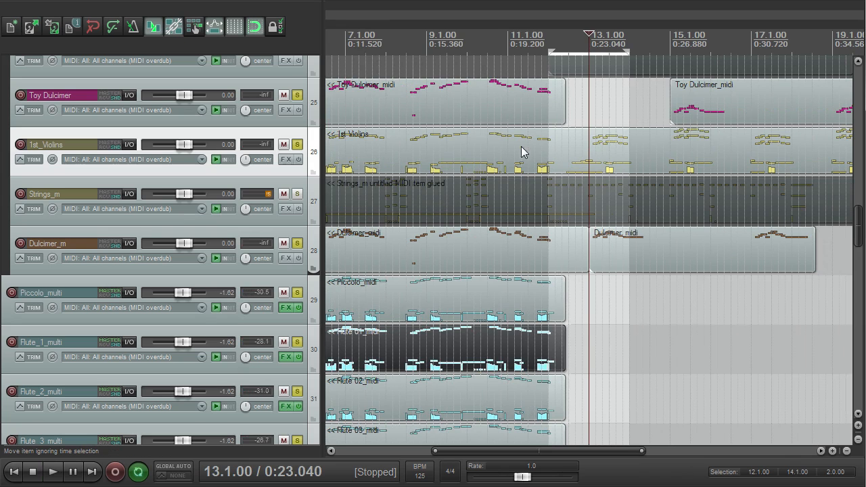
{"action": "scroll", "coordinate": [594, 167], "scroll_direction": "up", "scroll_amount": 2}
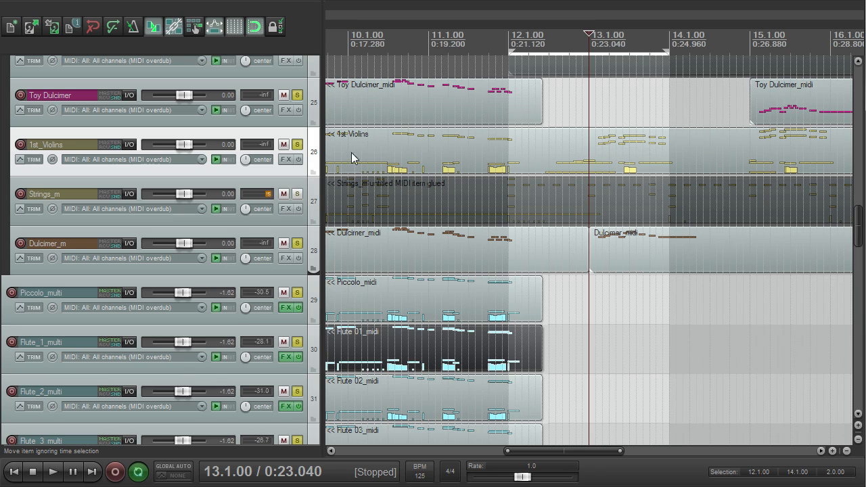
{"action": "scroll", "coordinate": [618, 243], "scroll_direction": "down", "scroll_amount": 2}
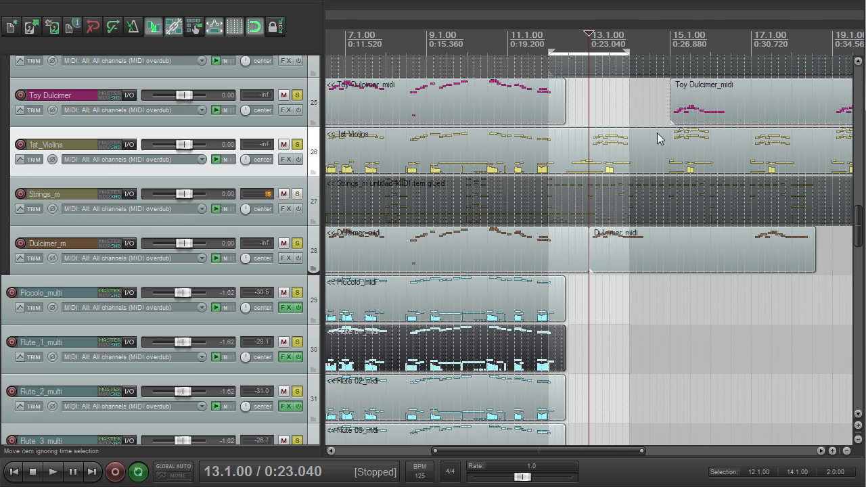
{"action": "scroll", "coordinate": [607, 237], "scroll_direction": "down", "scroll_amount": 1}
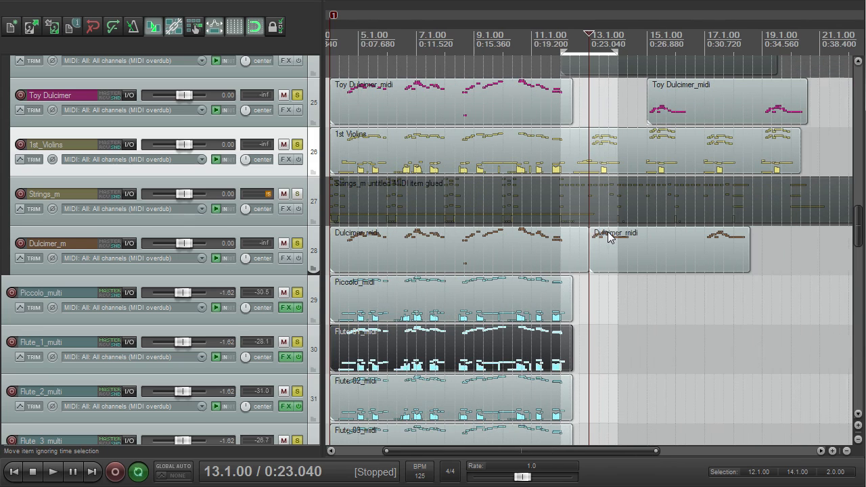
{"action": "key", "text": "space"}
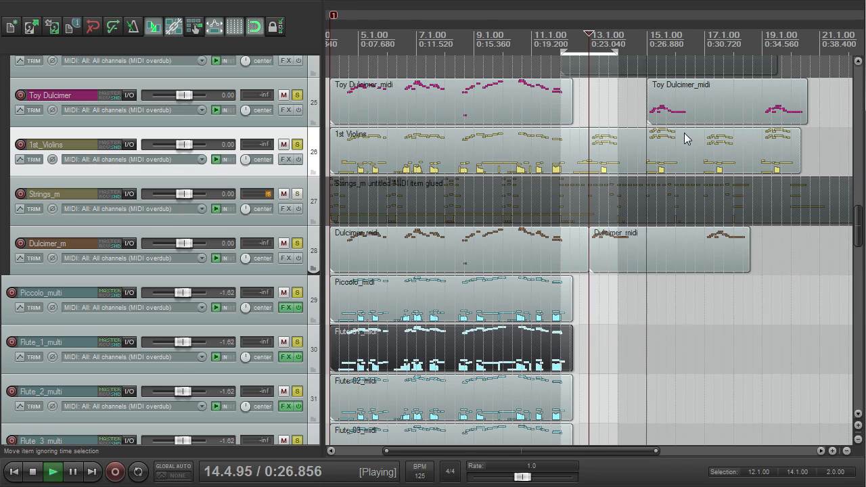
{"action": "scroll", "coordinate": [685, 132], "scroll_direction": "up", "scroll_amount": 2}
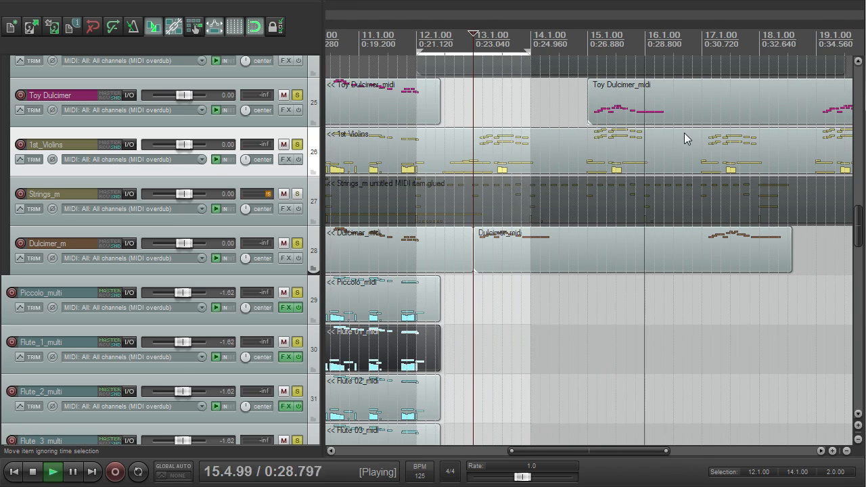
{"action": "scroll", "coordinate": [684, 133], "scroll_direction": "down", "scroll_amount": 2}
{"action": "key", "text": "space"}
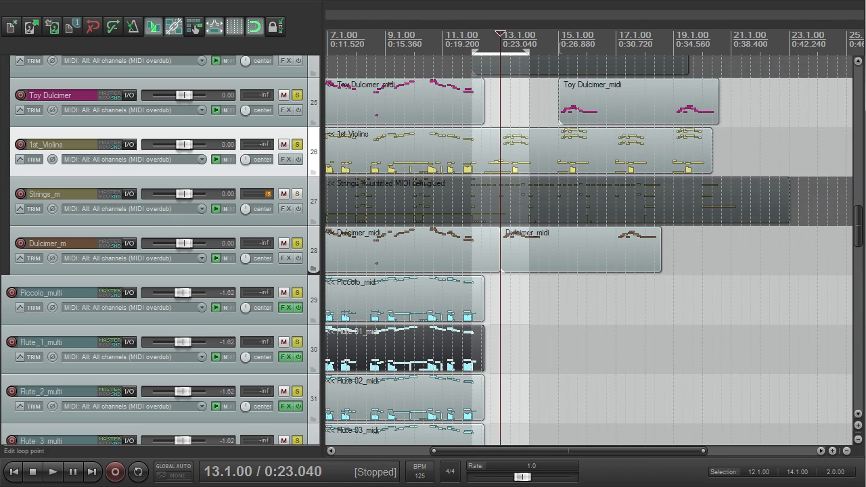
- Return the edit cursor to 4.2.33, add Xylophone on track 20 to the solo and reduce the height of all tracks
{"action": "left_click", "coordinate": [559, 45]}
{"action": "scroll", "coordinate": [590, 173], "scroll_direction": "down", "scroll_amount": 2}
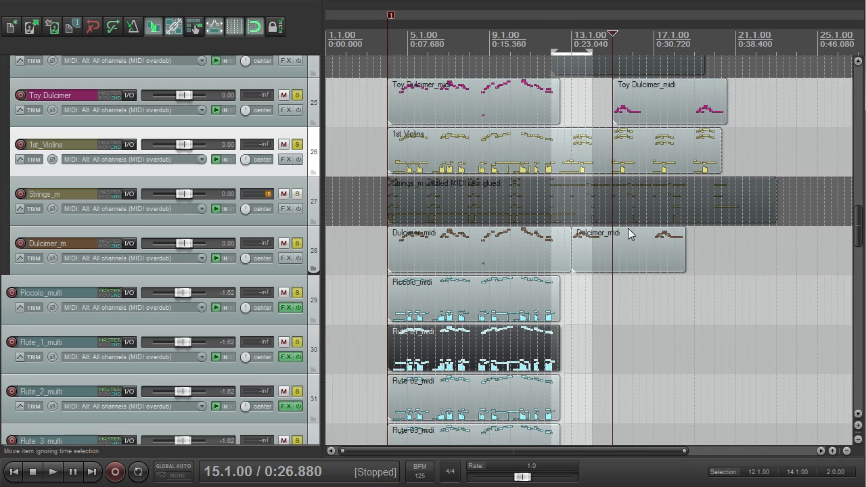
{"action": "left_click_drag", "start_coordinate": [861, 246], "coordinate": [863, 210]}
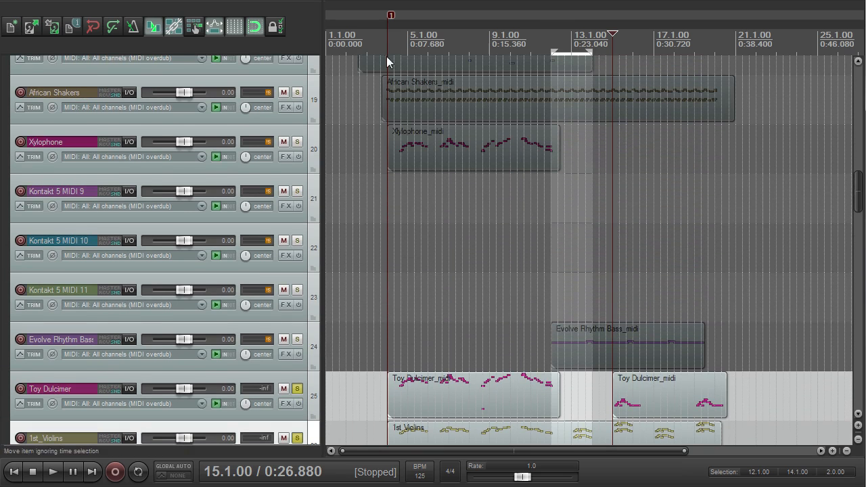
{"action": "left_click", "coordinate": [393, 96]}
{"action": "left_click", "coordinate": [297, 142]}
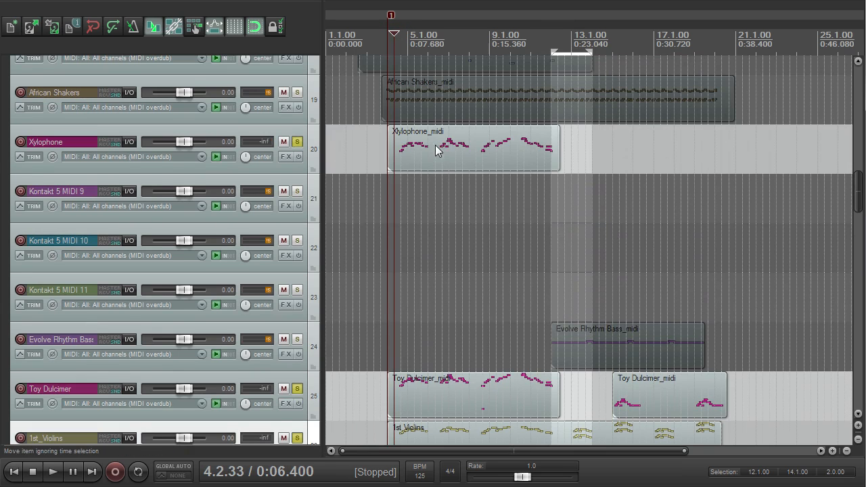
{"action": "scroll", "coordinate": [379, 326], "scroll_direction": "down", "scroll_amount": 3}
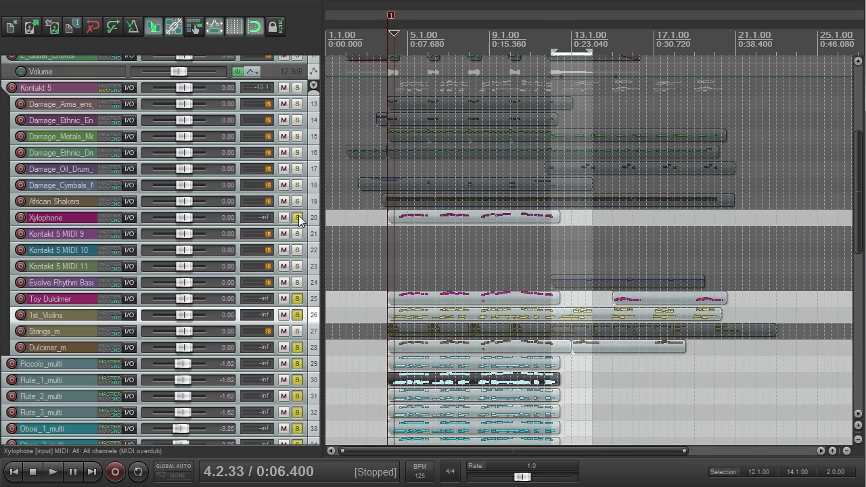
- Clear the solos from Xylophone down through the lower tracks, solo Xylophone again and play it from 4.2.33
{"action": "left_click_drag", "start_coordinate": [298, 216], "coordinate": [318, 450]}
{"action": "scroll", "coordinate": [447, 262], "scroll_direction": "down", "scroll_amount": 1}
{"action": "left_click_drag", "start_coordinate": [861, 233], "coordinate": [857, 121]}
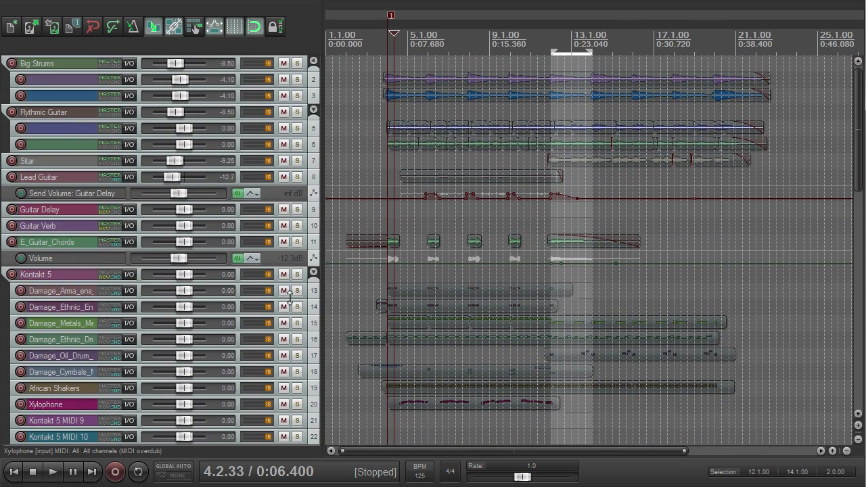
{"action": "left_click", "coordinate": [300, 405]}
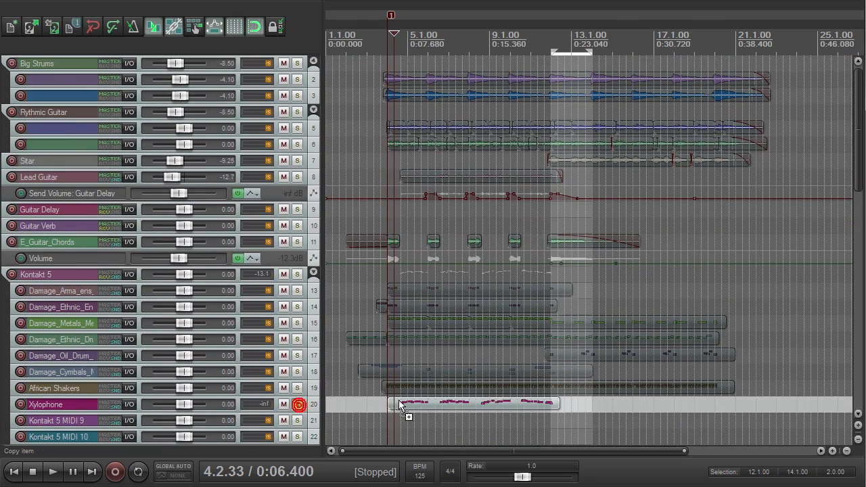
{"action": "scroll", "coordinate": [403, 408], "scroll_direction": "up", "scroll_amount": 3}
{"action": "scroll", "coordinate": [439, 290], "scroll_direction": "up", "scroll_amount": 4}
{"action": "key", "text": "space"}
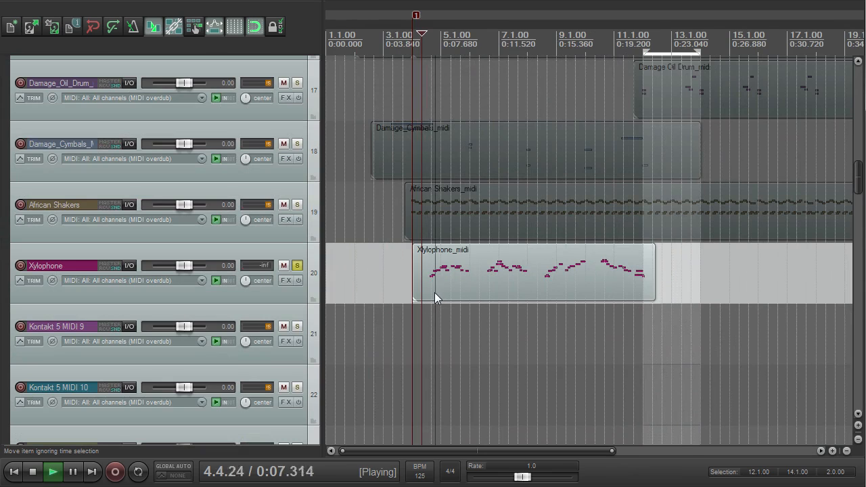
- Turn off the solos on Clarinet_1_multi and Clarinet_2_multi, undoing the accidental reordering of the two tracks
{"action": "scroll", "coordinate": [435, 292], "scroll_direction": "down", "scroll_amount": 2}
{"action": "left_click_drag", "start_coordinate": [857, 173], "coordinate": [857, 261]}
{"action": "left_click", "coordinate": [295, 283]}
{"action": "left_click_drag", "start_coordinate": [294, 286], "coordinate": [297, 342]}
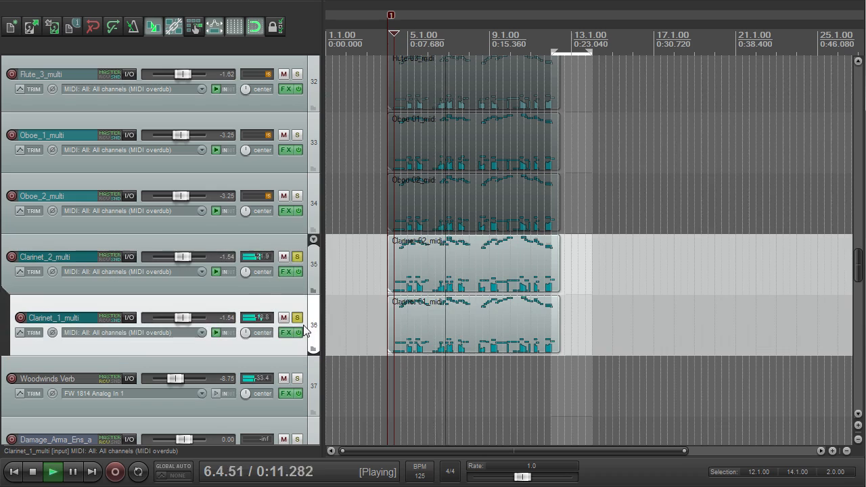
{"action": "key", "text": "ctrl+z"}
{"action": "left_click", "coordinate": [298, 257]}
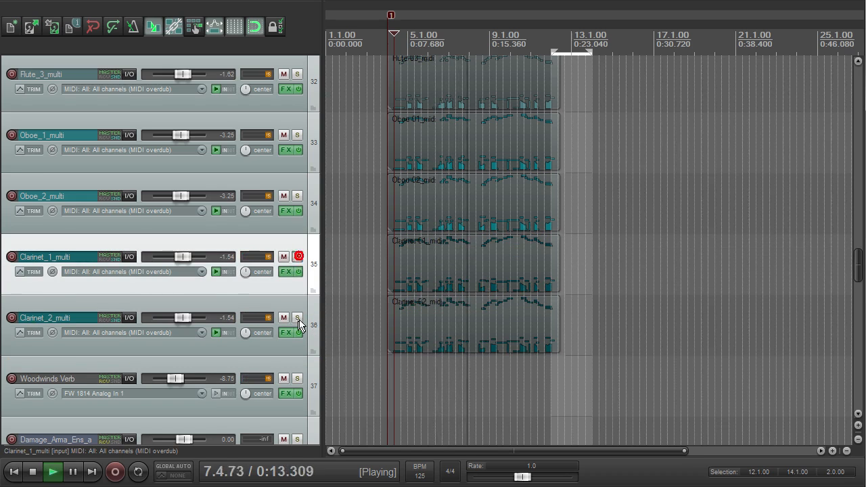
- Listen to the soloed Xylophone part, reduce the height of all tracks and stop playback
{"action": "left_click_drag", "start_coordinate": [858, 266], "coordinate": [857, 188]}
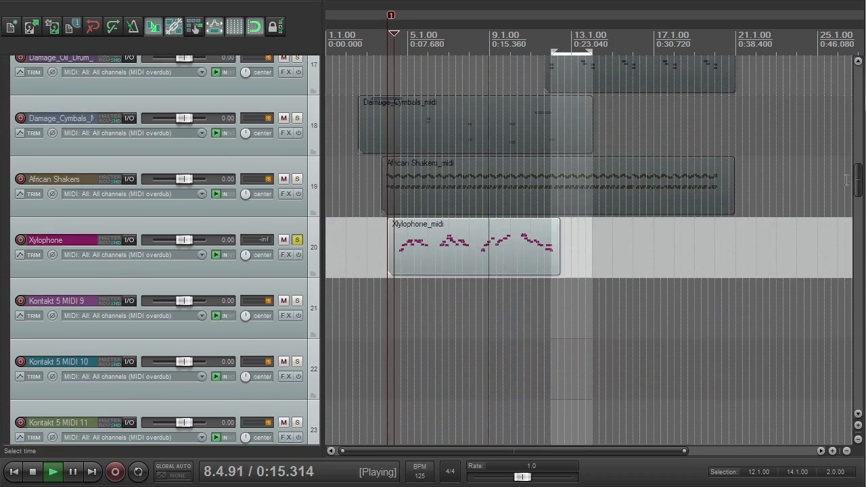
{"action": "scroll", "coordinate": [702, 257], "scroll_direction": "down", "scroll_amount": 3}
{"action": "scroll", "coordinate": [679, 259], "scroll_direction": "down", "scroll_amount": 4}
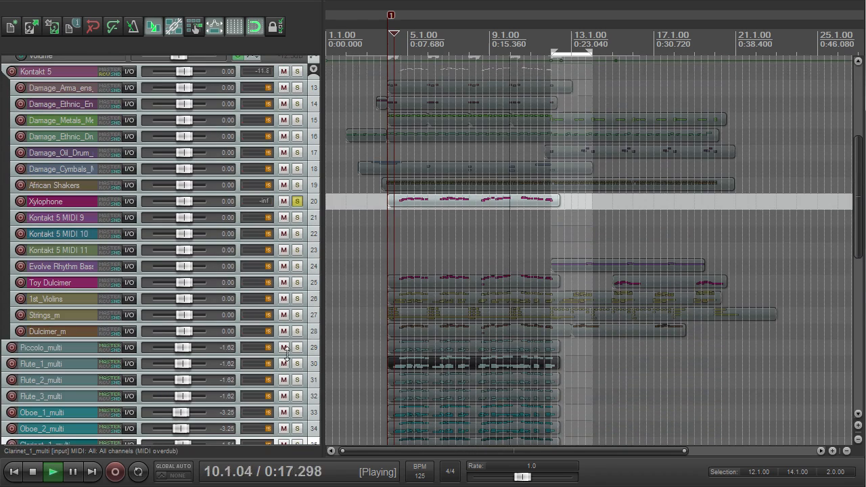
{"action": "key", "text": "space"}
- Add Toy Dulcimer, Dulcimer_m, 1st_Violins and woodwind tracks 29 to 36 to the Xylophone solo and play them together from 4.2.33
{"action": "scroll", "coordinate": [270, 281], "scroll_direction": "down", "scroll_amount": 3}
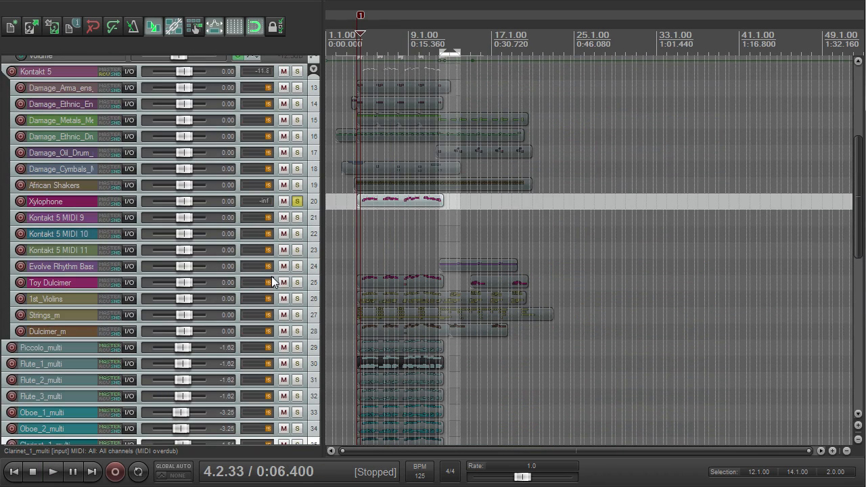
{"action": "left_click", "coordinate": [302, 283]}
{"action": "left_click", "coordinate": [298, 331]}
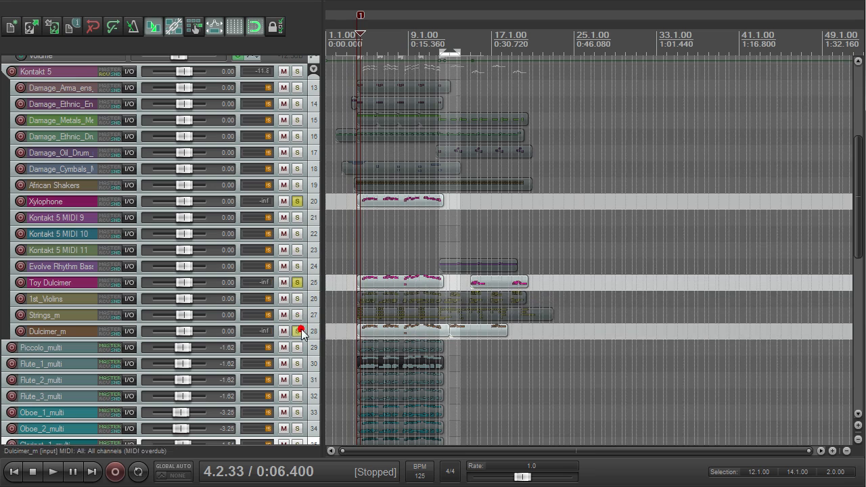
{"action": "left_click", "coordinate": [298, 299]}
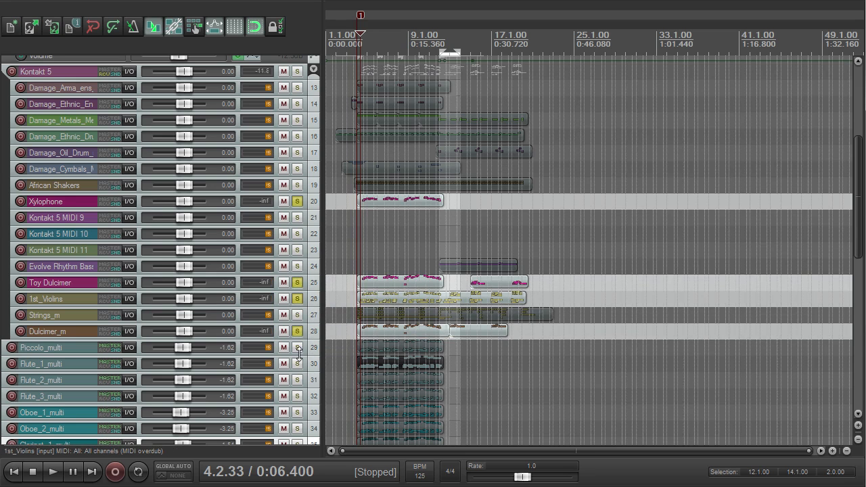
{"action": "left_click_drag", "start_coordinate": [298, 348], "coordinate": [299, 444]}
{"action": "scroll", "coordinate": [305, 433], "scroll_direction": "down", "scroll_amount": 2}
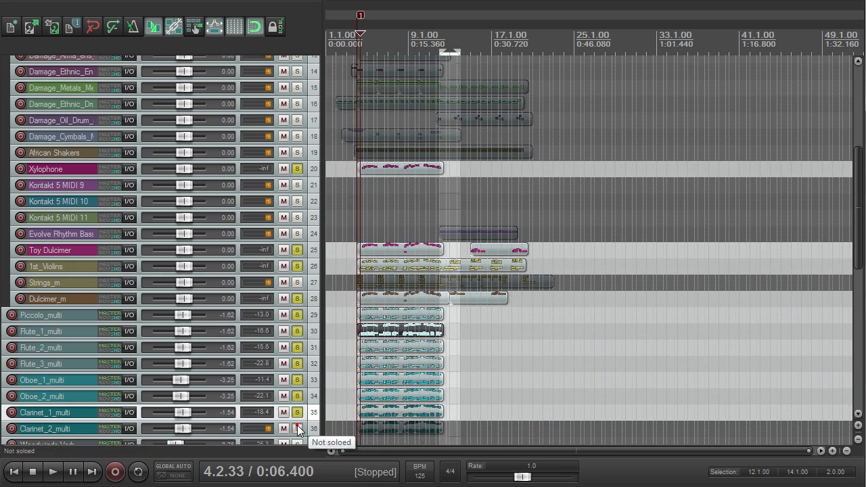
{"action": "left_click", "coordinate": [298, 429]}
{"action": "key", "text": "space"}
{"action": "scroll", "coordinate": [371, 374], "scroll_direction": "up", "scroll_amount": 2}
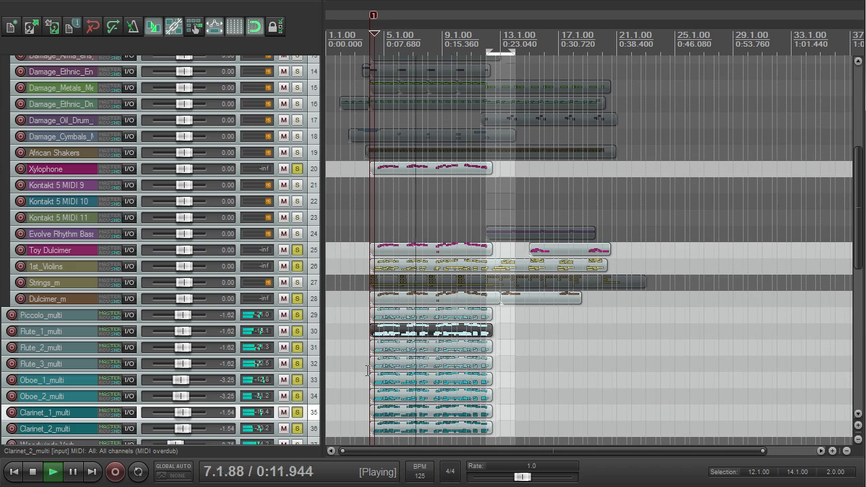
{"action": "key", "text": "space"}
- Clear the solos on Xylophone, Toy Dulcimer, 1st_Violins, Dulcimer_m and all eight woodwind tracks
{"action": "left_click", "coordinate": [297, 169]}
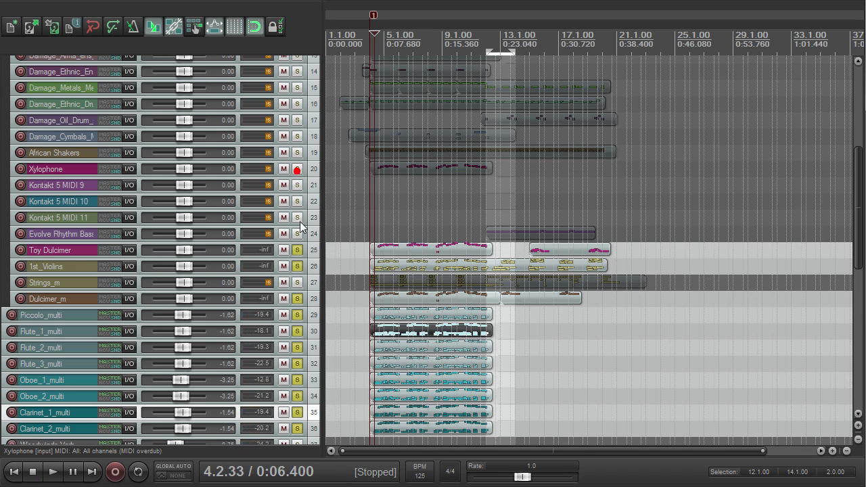
{"action": "left_click_drag", "start_coordinate": [296, 254], "coordinate": [302, 267]}
{"action": "left_click_drag", "start_coordinate": [299, 300], "coordinate": [303, 421]}
{"action": "scroll", "coordinate": [415, 299], "scroll_direction": "up", "scroll_amount": 2}
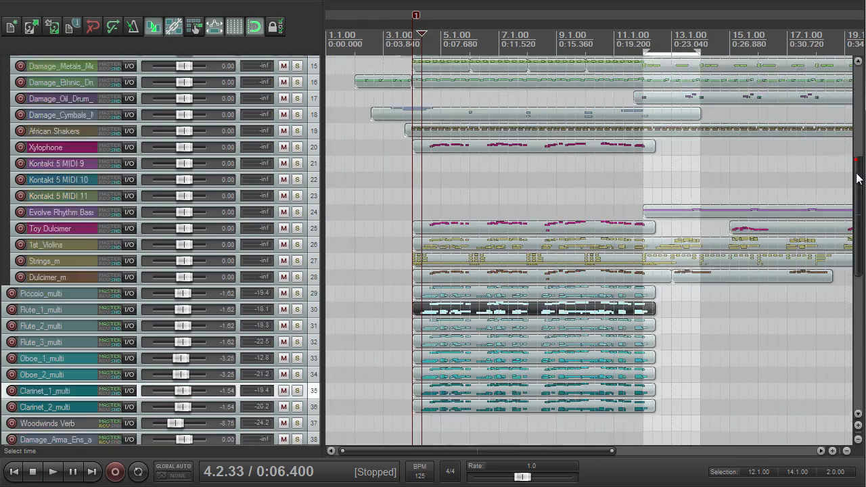
- Solo Strings_m on track 27, enlarge the height of that track and play it from marker 1
{"action": "mouse_move", "coordinate": [858, 159]}
{"action": "left_mouse_down"}
{"action": "mouse_move", "coordinate": [858, 205]}
{"action": "mouse_move", "coordinate": [851, 169]}
{"action": "left_mouse_up"}
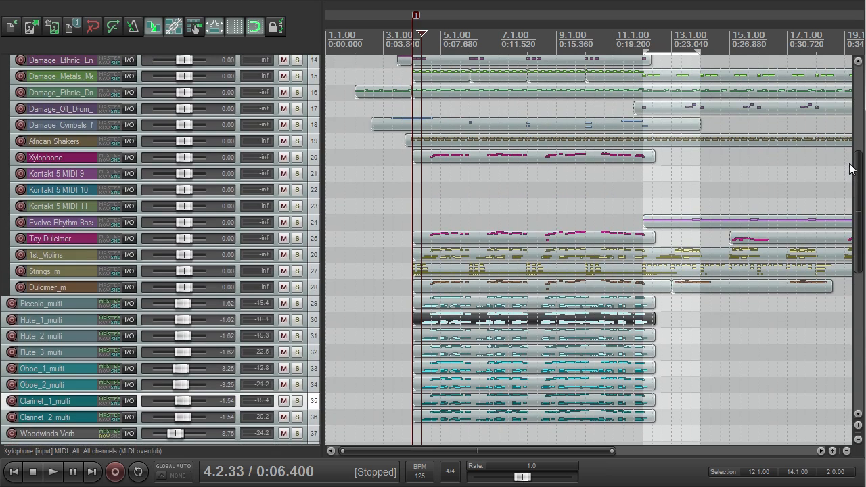
{"action": "left_click", "coordinate": [298, 273]}
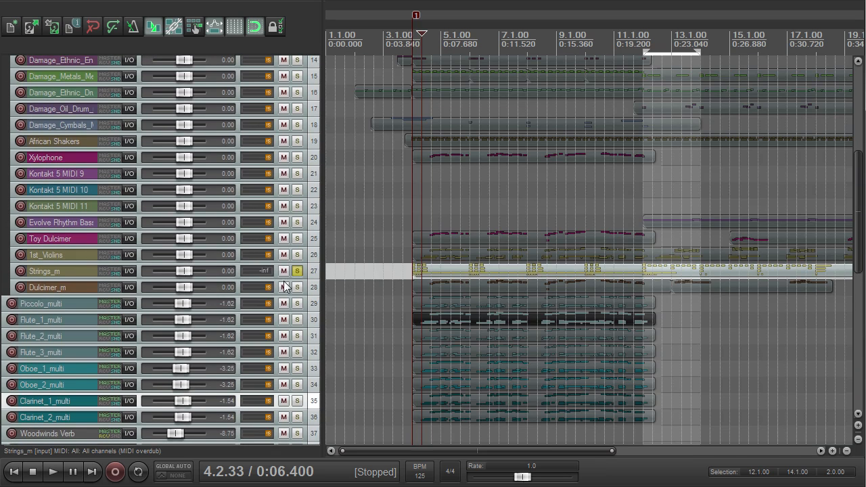
{"action": "left_click_drag", "start_coordinate": [292, 279], "coordinate": [297, 325]}
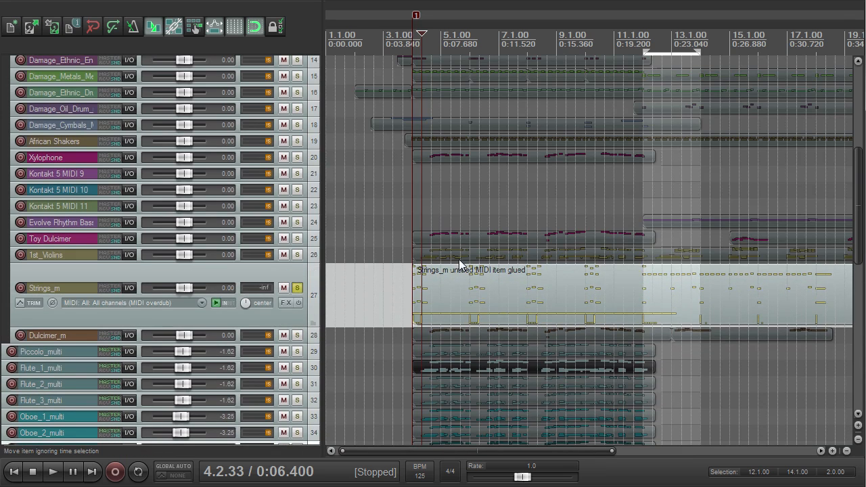
{"action": "key", "text": "space"}
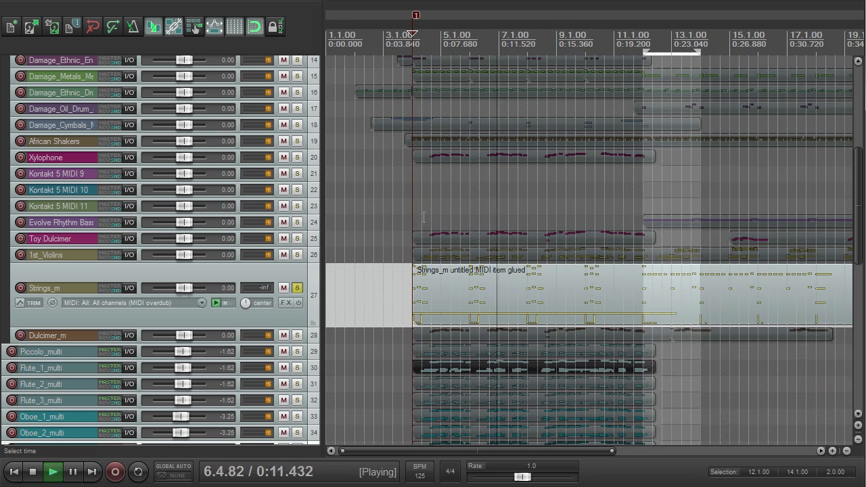
- Open the Strings_m item in the MIDI editor and show its notes and controller lanes around bars 8 to 10
{"action": "double_click", "coordinate": [443, 279]}
{"action": "scroll", "coordinate": [432, 267], "scroll_direction": "up", "scroll_amount": 4}
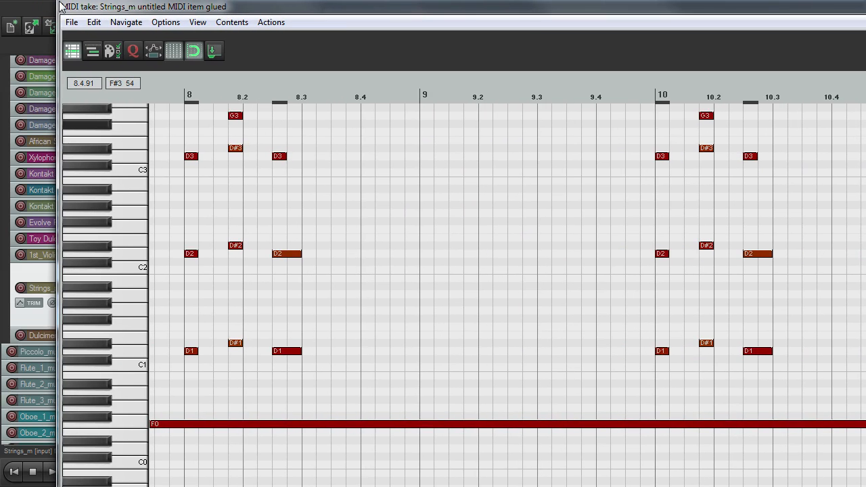
{"action": "left_click_drag", "start_coordinate": [60, 4], "coordinate": [308, 184]}
{"action": "double_click", "coordinate": [411, 184]}
{"action": "scroll", "coordinate": [294, 178], "scroll_direction": "up", "scroll_amount": 1}
{"action": "scroll", "coordinate": [294, 178], "scroll_direction": "down", "scroll_amount": 1}
{"action": "scroll", "coordinate": [486, 195], "scroll_direction": "up", "scroll_amount": 3}
{"action": "scroll", "coordinate": [115, 122], "scroll_direction": "down", "scroll_amount": 1}
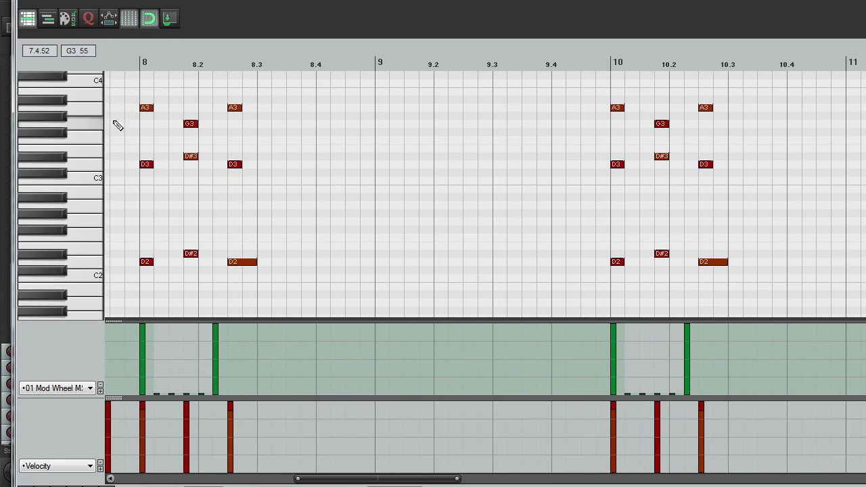
- Audition the D3, A3, D#2, D#3 and G3 notes of the Strings_m chords at the start of bar 8
{"action": "left_click", "coordinate": [146, 166]}
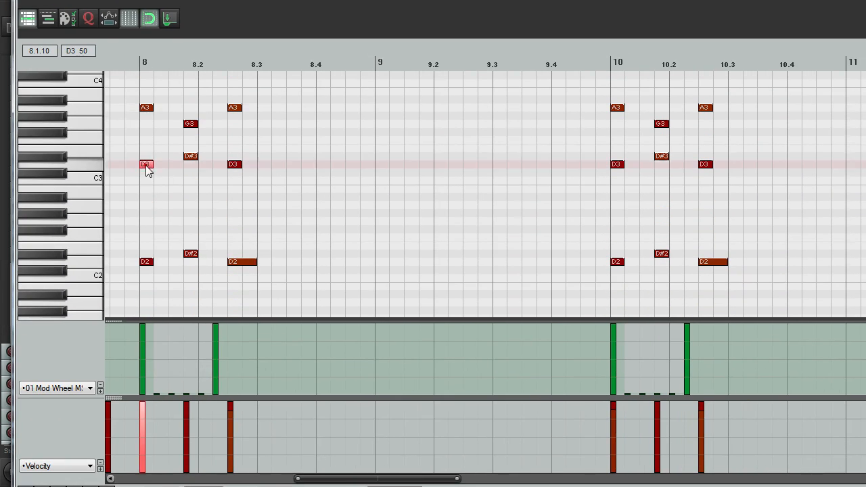
{"action": "left_click", "coordinate": [148, 109]}
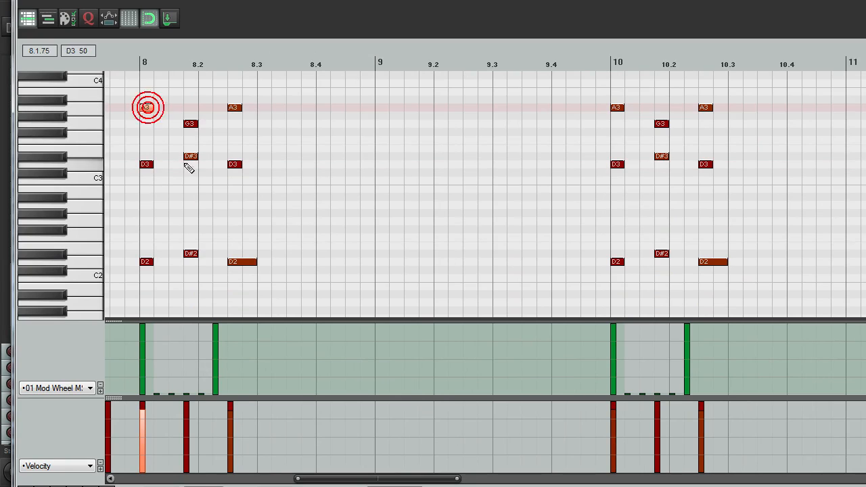
{"action": "left_click", "coordinate": [191, 256]}
{"action": "left_click", "coordinate": [191, 157]}
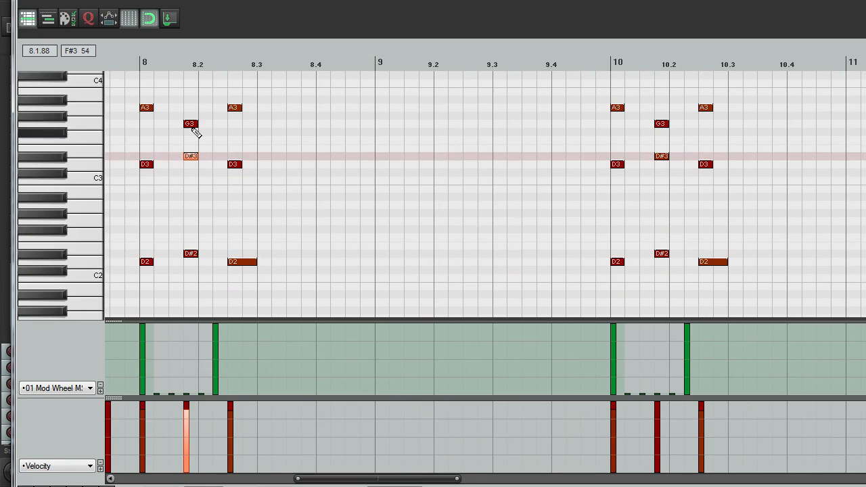
{"action": "left_click", "coordinate": [192, 125]}
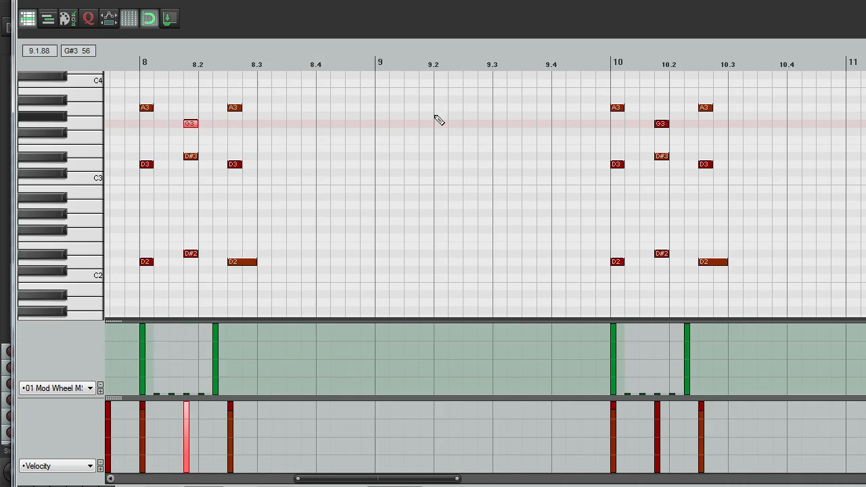
- Place the edit cursor at bar 8 and try raising that bar's G3 note to A#3
{"action": "scroll", "coordinate": [452, 119], "scroll_direction": "down", "scroll_amount": 2}
{"action": "left_click", "coordinate": [244, 64]}
{"action": "scroll", "coordinate": [325, 115], "scroll_direction": "up", "scroll_amount": 2}
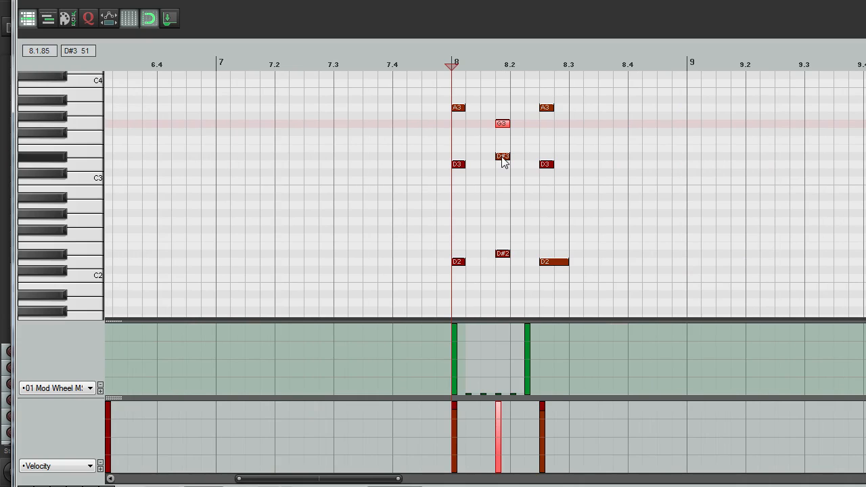
{"action": "left_click_drag", "start_coordinate": [505, 127], "coordinate": [506, 105]}
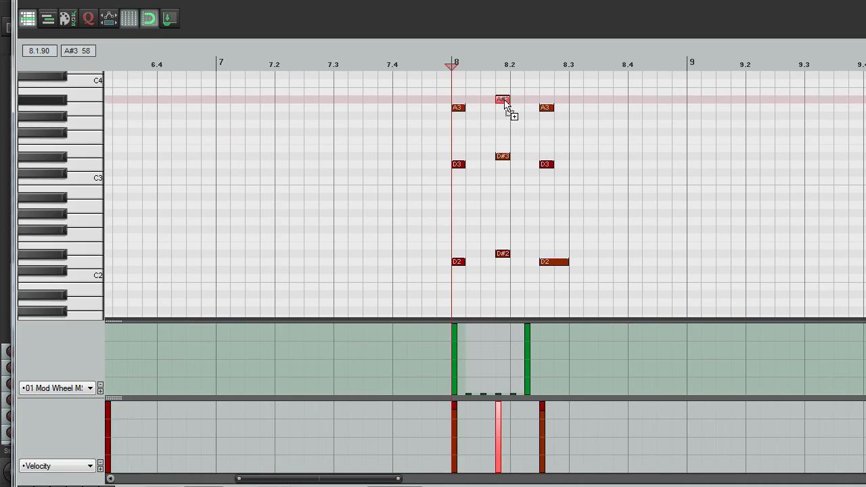
{"action": "scroll", "coordinate": [507, 108], "scroll_direction": "down", "scroll_amount": 3}
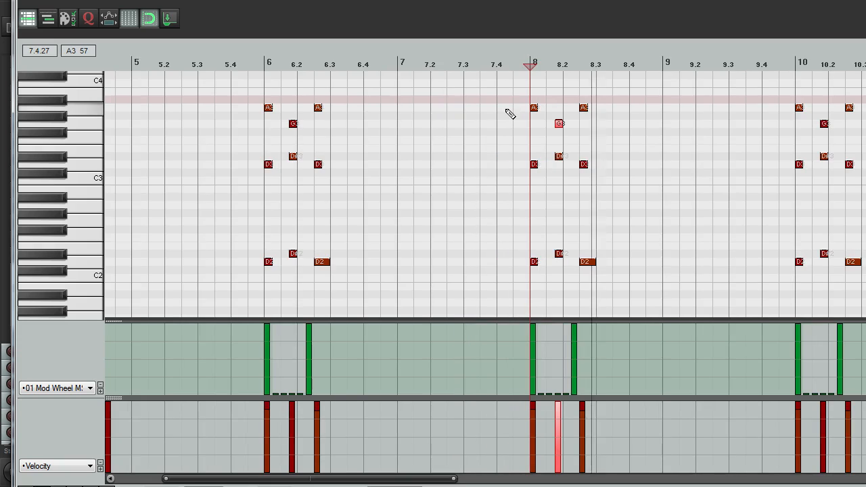
{"action": "scroll", "coordinate": [513, 116], "scroll_direction": "down", "scroll_amount": 3}
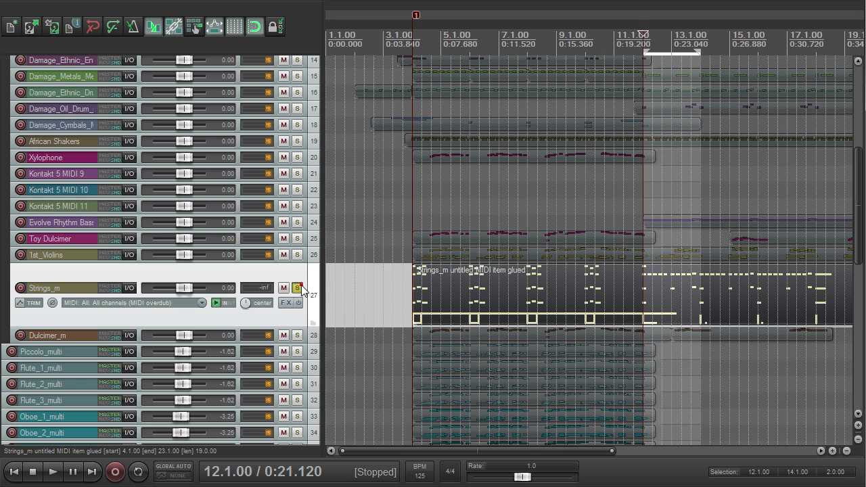
- Clear the solo on Strings_m in the arrangement and solo E_Guitar_Chords on track 11 instead
{"action": "left_click", "coordinate": [298, 287]}
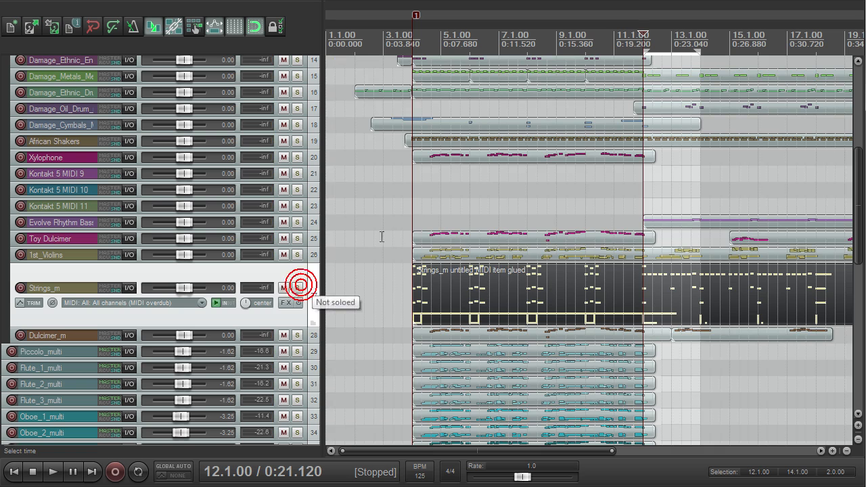
{"action": "left_click", "coordinate": [298, 288]}
{"action": "left_click_drag", "start_coordinate": [857, 249], "coordinate": [852, 164]}
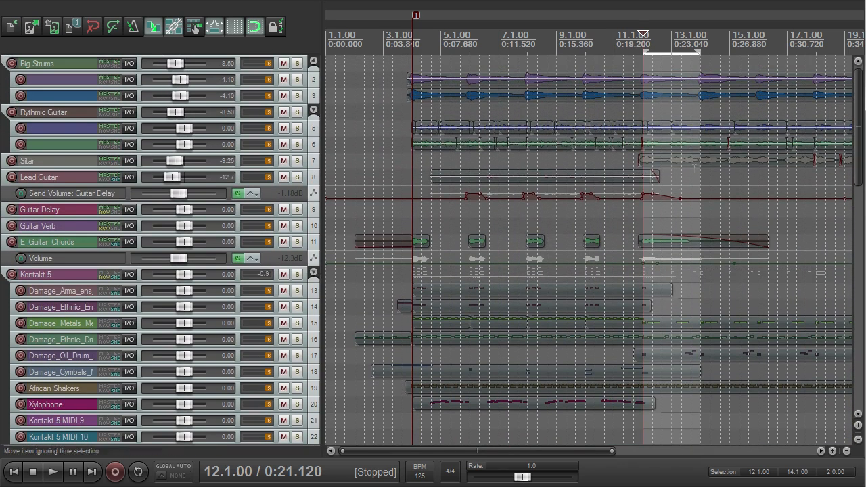
{"action": "left_click", "coordinate": [299, 242]}
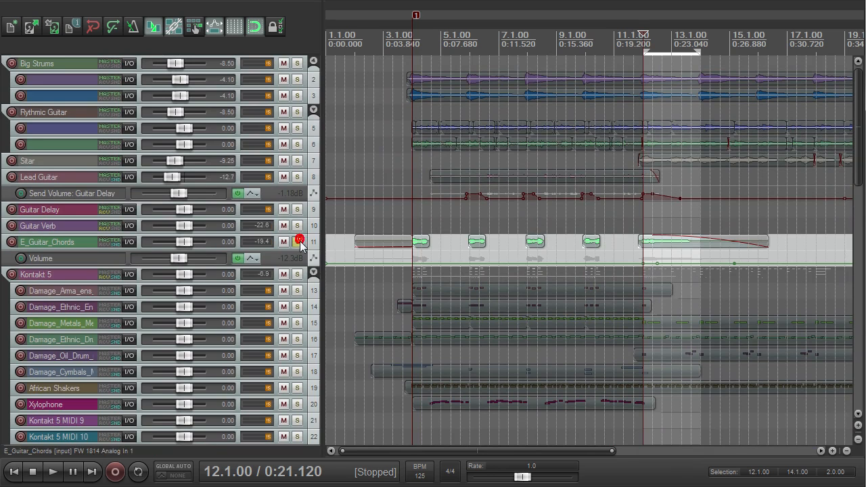
- Play the soloed E_Guitar_Chords track from shortly before marker 1
{"action": "scroll", "coordinate": [408, 243], "scroll_direction": "up", "scroll_amount": 1}
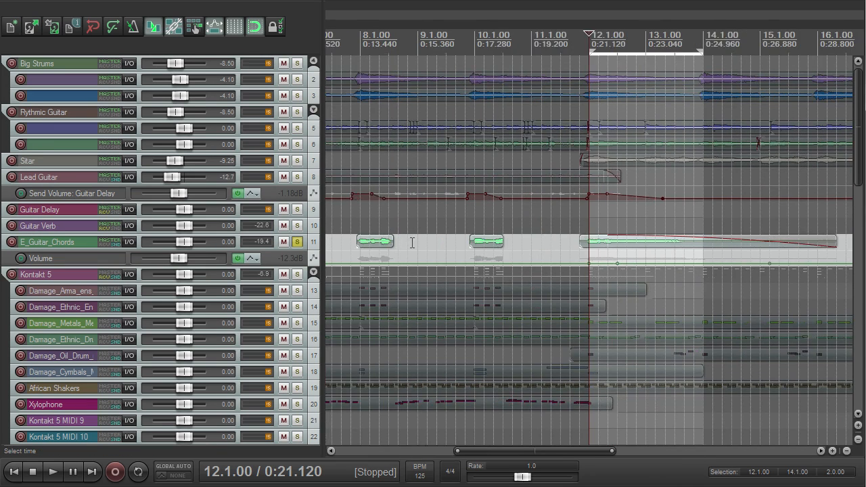
{"action": "scroll", "coordinate": [411, 243], "scroll_direction": "down", "scroll_amount": 1}
{"action": "key", "text": "space"}
{"action": "key", "text": "space"}
{"action": "left_click", "coordinate": [351, 33]}
{"action": "key", "text": "space"}
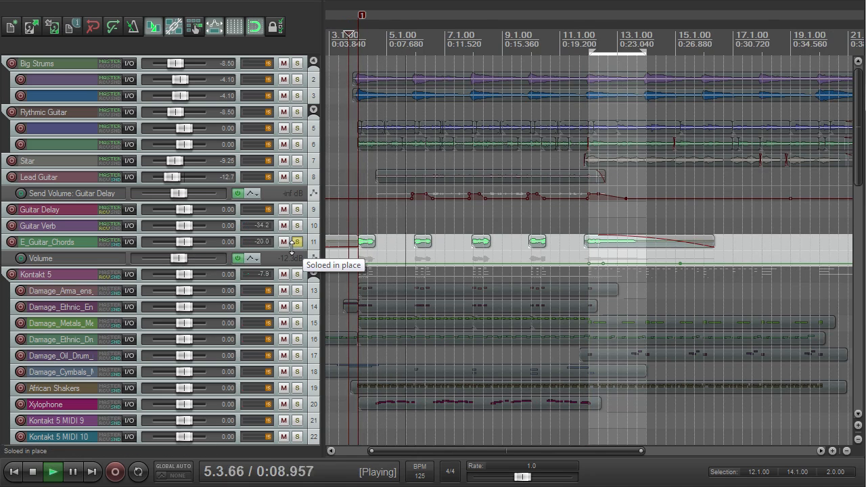
{"action": "key", "text": "space"}
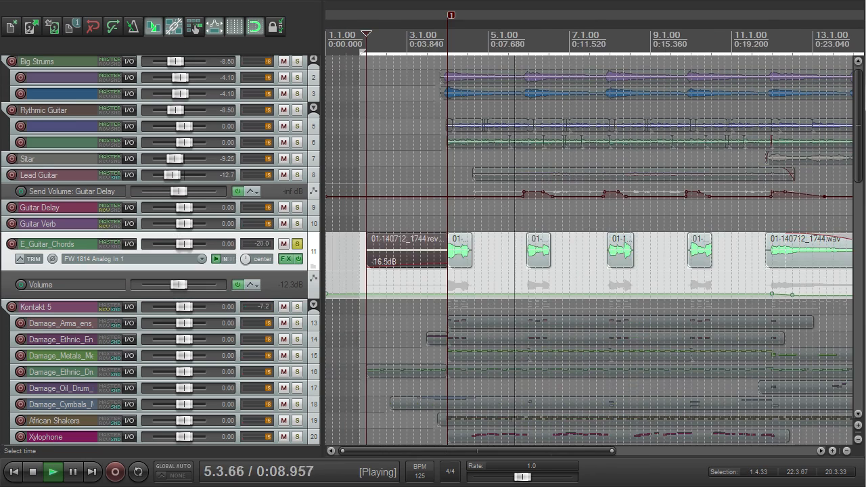
- Play E_Guitar_Chords from 2.1.00, and replay its reversed opening item from 1.4.33 into the first chord
{"action": "scroll", "coordinate": [588, 250], "scroll_direction": "down", "scroll_amount": 1}
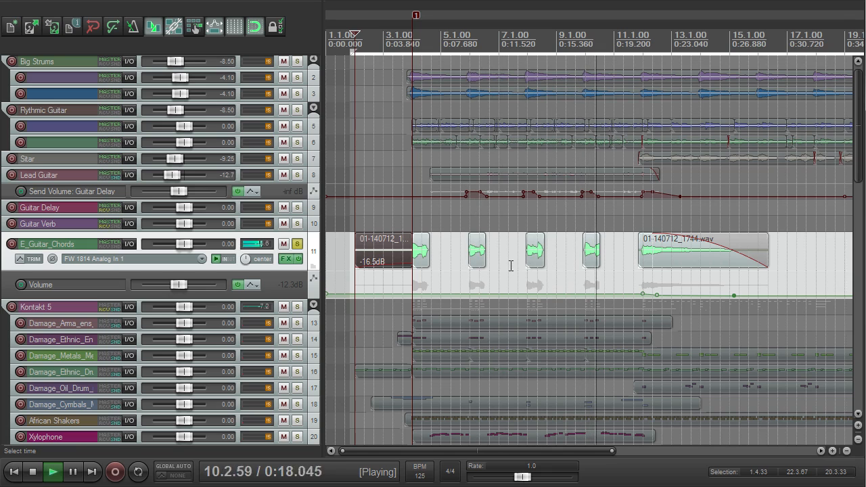
{"action": "key", "text": "space"}
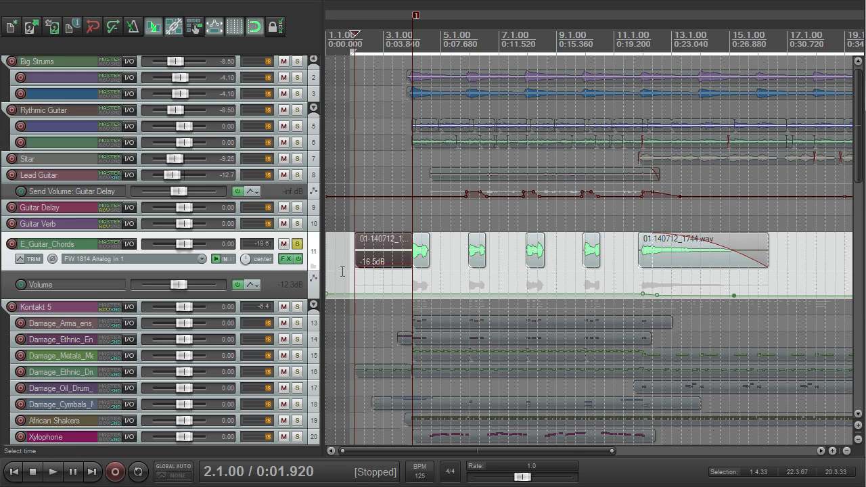
{"action": "left_click", "coordinate": [352, 37]}
{"action": "scroll", "coordinate": [352, 37], "scroll_direction": "up", "scroll_amount": 3}
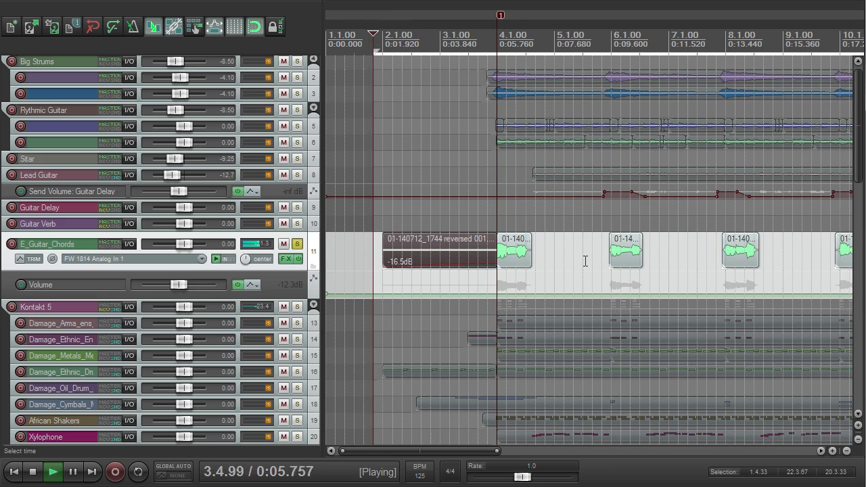
{"action": "key", "text": "space"}
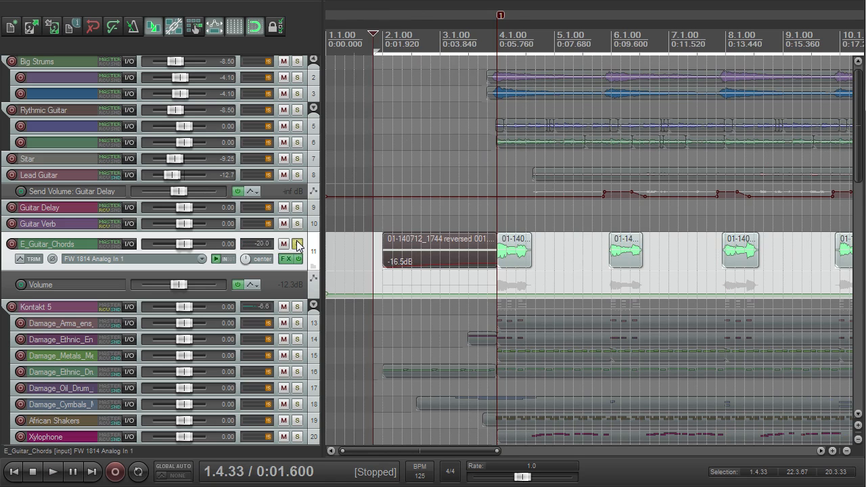
- Add Big Strums to the solo and play it together with E_Guitar_Chords from 1.4.33
{"action": "scroll", "coordinate": [373, 145], "scroll_direction": "down", "scroll_amount": 4}
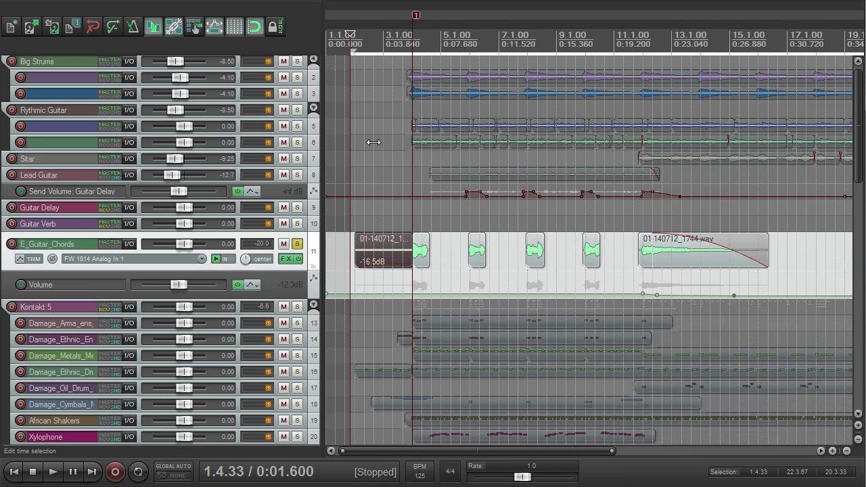
{"action": "left_click", "coordinate": [296, 61]}
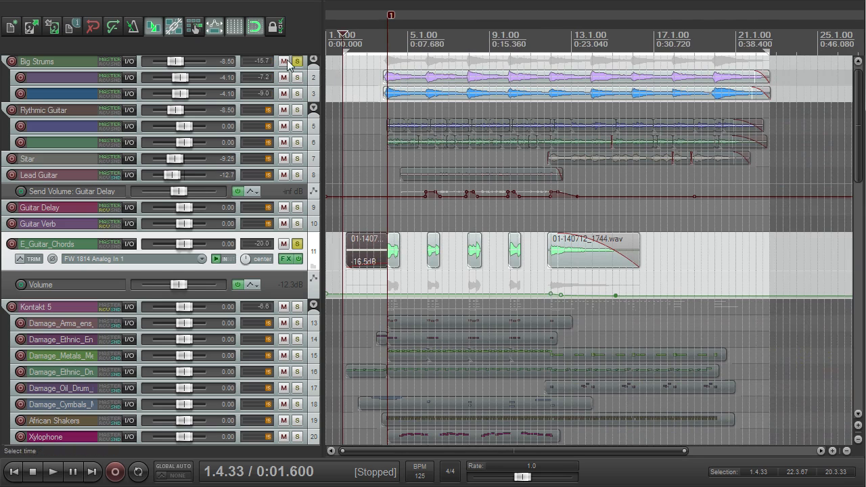
{"action": "key", "text": "space"}
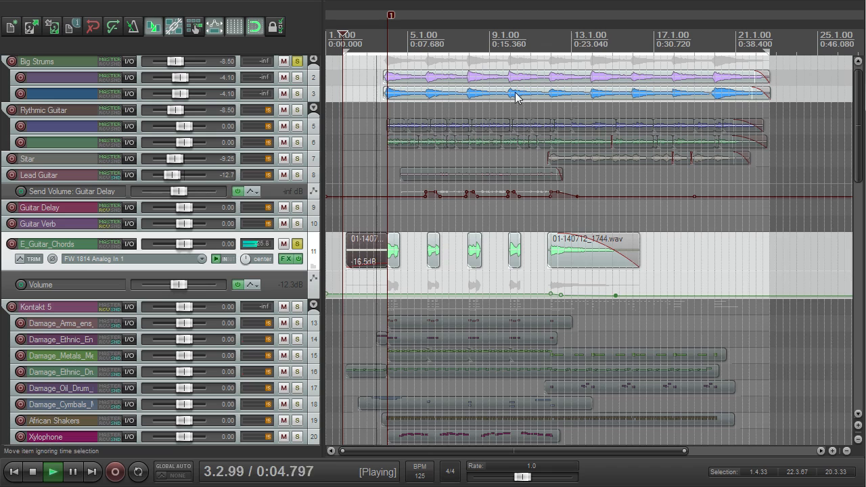
{"action": "scroll", "coordinate": [501, 131], "scroll_direction": "up", "scroll_amount": 3}
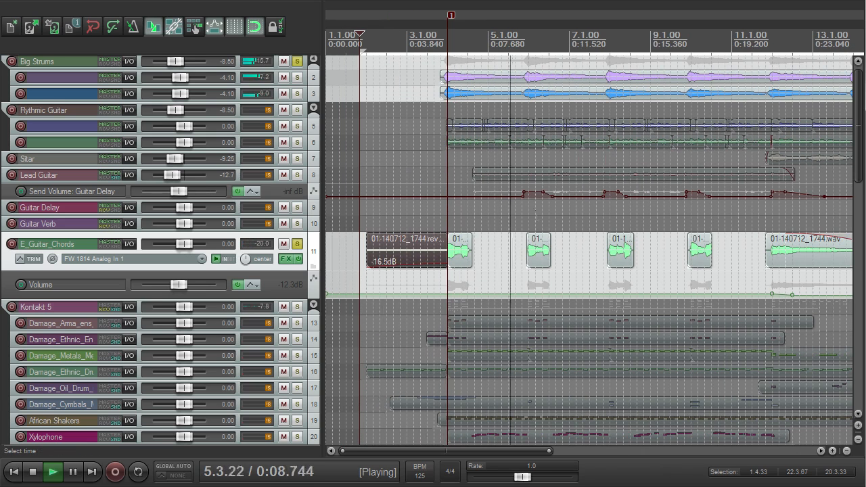
{"action": "key", "text": "space"}
- Move the edit cursor to 3.3.67 and examine where the Big Strums items begin relative to marker 1
{"action": "left_click", "coordinate": [434, 36]}
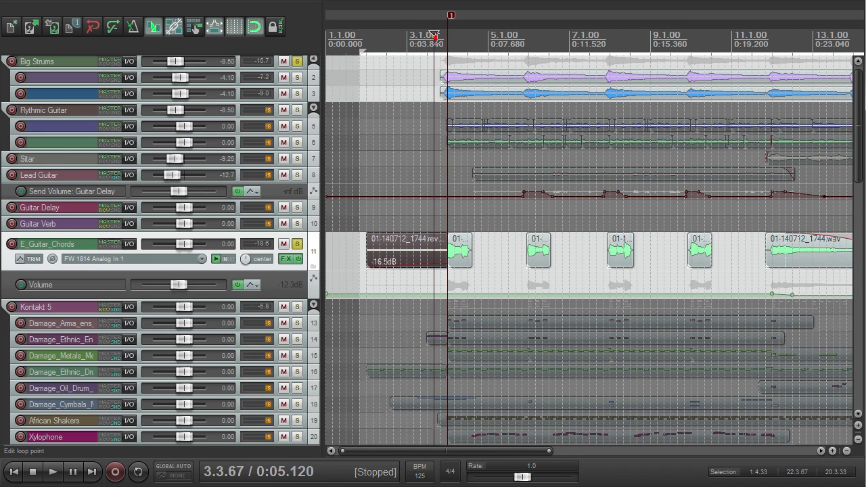
{"action": "scroll", "coordinate": [450, 98], "scroll_direction": "up", "scroll_amount": 2}
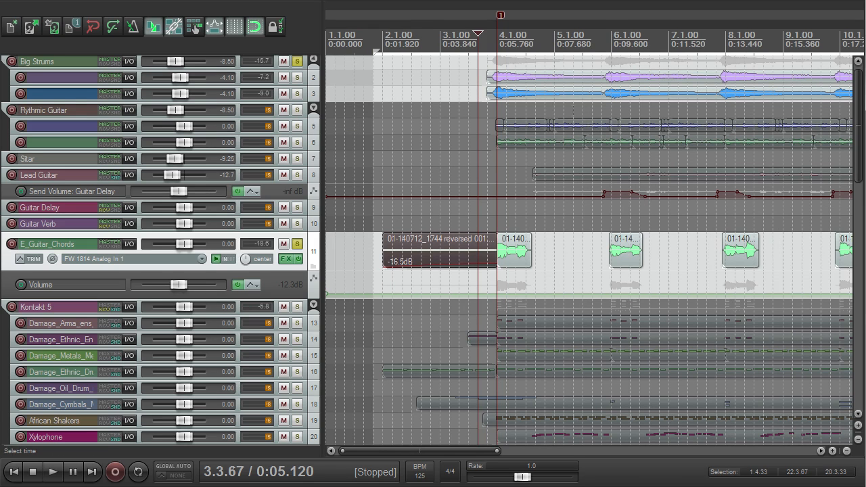
{"action": "scroll", "coordinate": [467, 195], "scroll_direction": "down", "scroll_amount": 4}
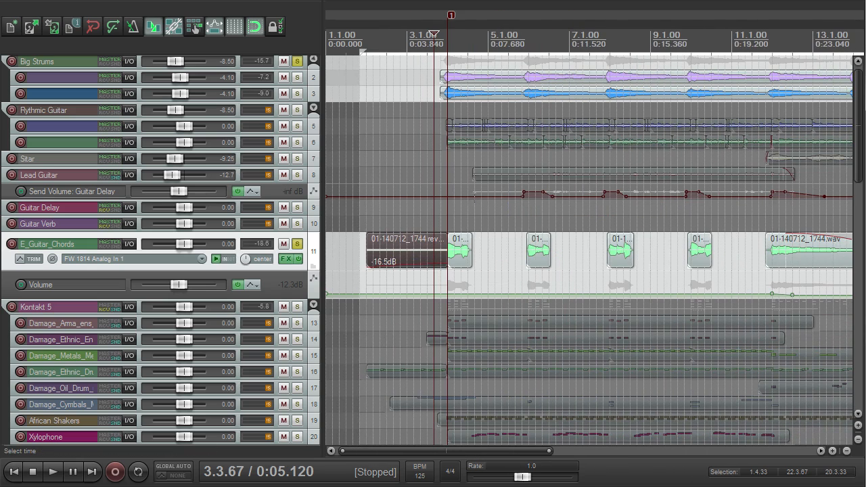
{"action": "scroll", "coordinate": [475, 196], "scroll_direction": "up", "scroll_amount": 4}
{"action": "scroll", "coordinate": [475, 196], "scroll_direction": "down", "scroll_amount": 4}
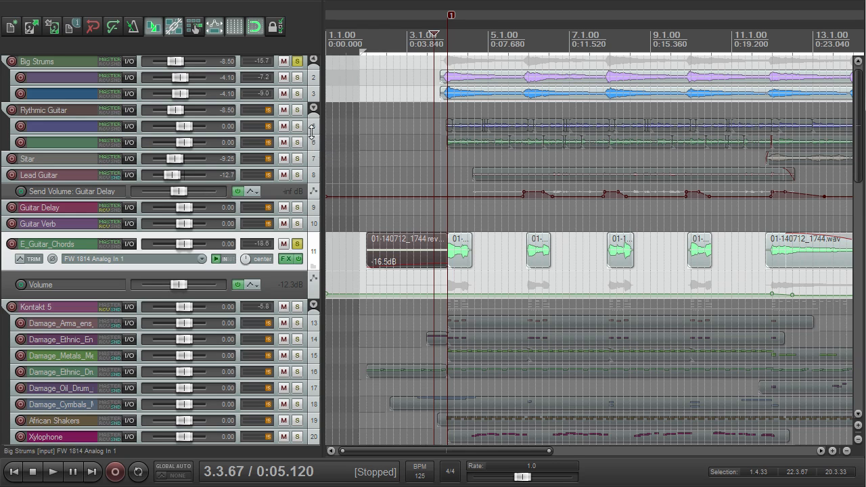
- Add Rythmic Guitar to the solo and play it with Big Strums and E_Guitar_Chords from 3.3.67
{"action": "left_click", "coordinate": [296, 110]}
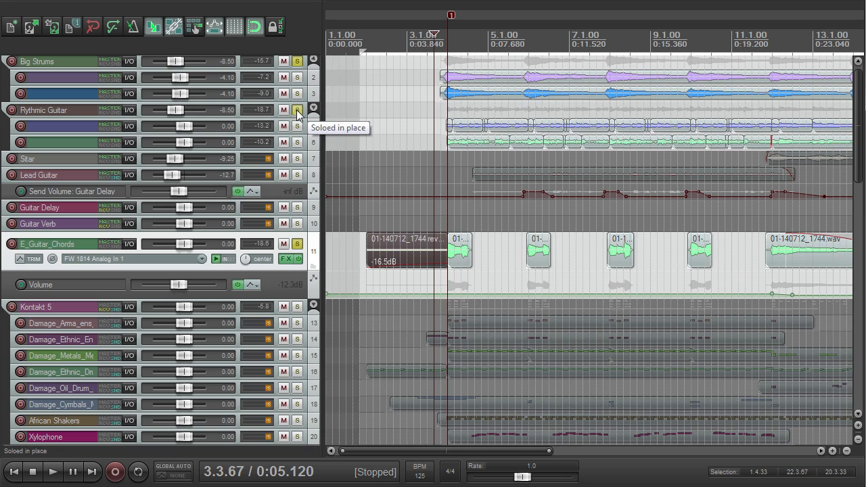
{"action": "scroll", "coordinate": [459, 150], "scroll_direction": "up", "scroll_amount": 2}
{"action": "scroll", "coordinate": [459, 150], "scroll_direction": "down", "scroll_amount": 3}
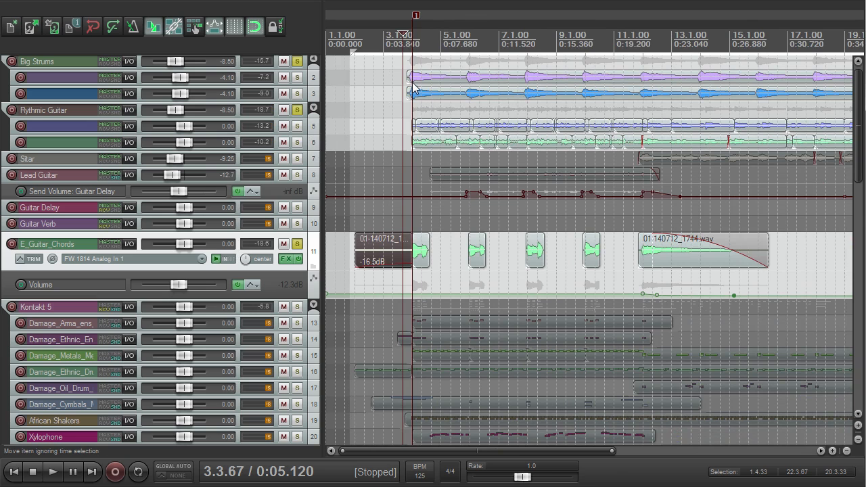
{"action": "scroll", "coordinate": [412, 85], "scroll_direction": "up", "scroll_amount": 2}
{"action": "scroll", "coordinate": [413, 83], "scroll_direction": "down", "scroll_amount": 2}
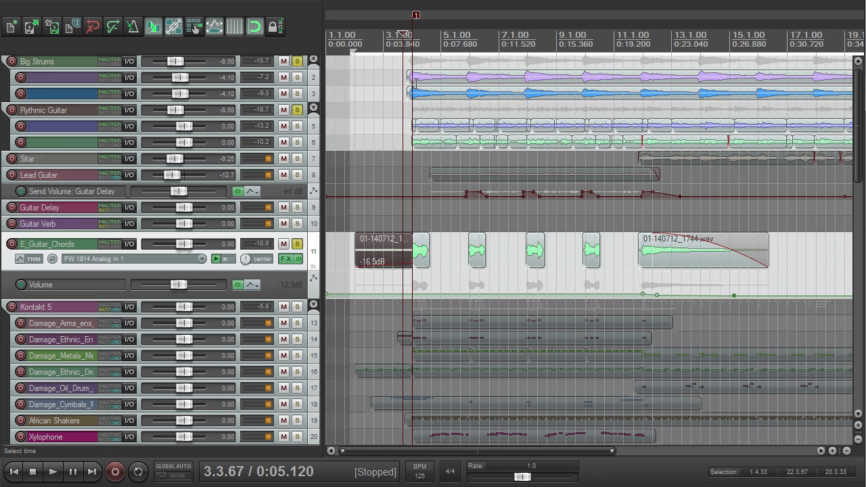
{"action": "key", "text": "space"}
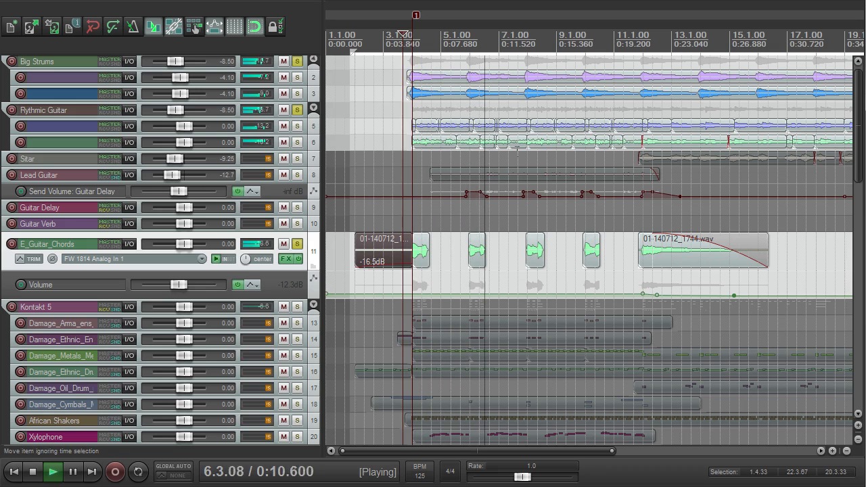
{"action": "scroll", "coordinate": [474, 196], "scroll_direction": "down", "scroll_amount": 3}
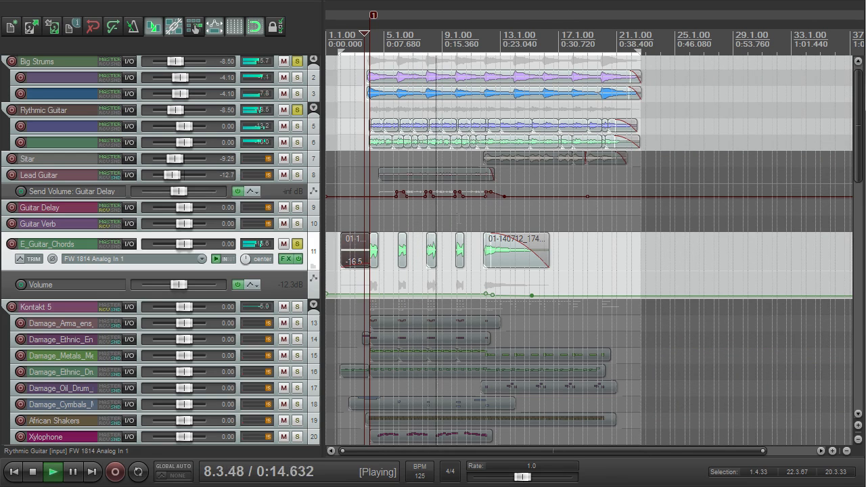
{"action": "key", "text": "space"}
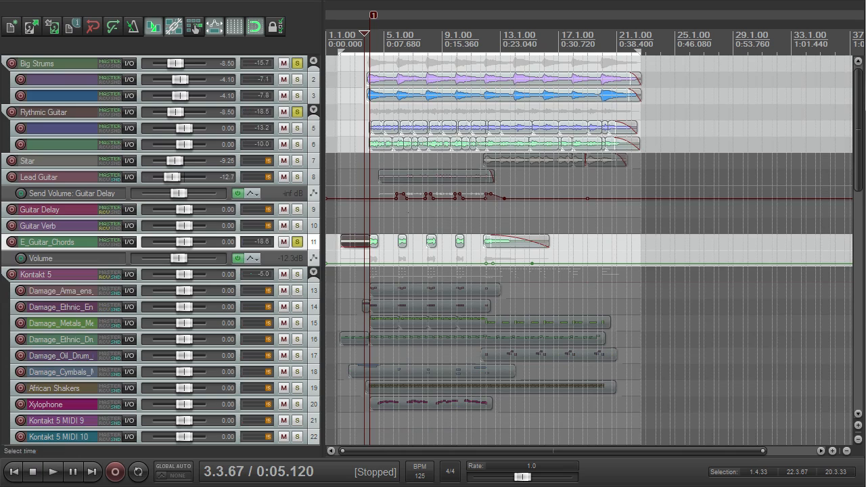
- Add percussion tracks 13 to 19 to the guitar solos and play them together from the start of the time selection
{"action": "left_click_drag", "start_coordinate": [298, 290], "coordinate": [297, 390]}
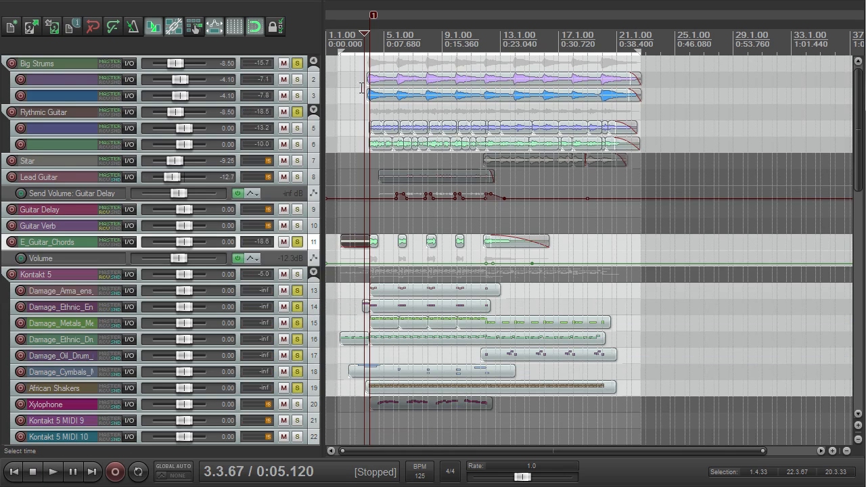
{"action": "left_click_drag", "start_coordinate": [353, 33], "coordinate": [341, 34]}
{"action": "key", "text": "space"}
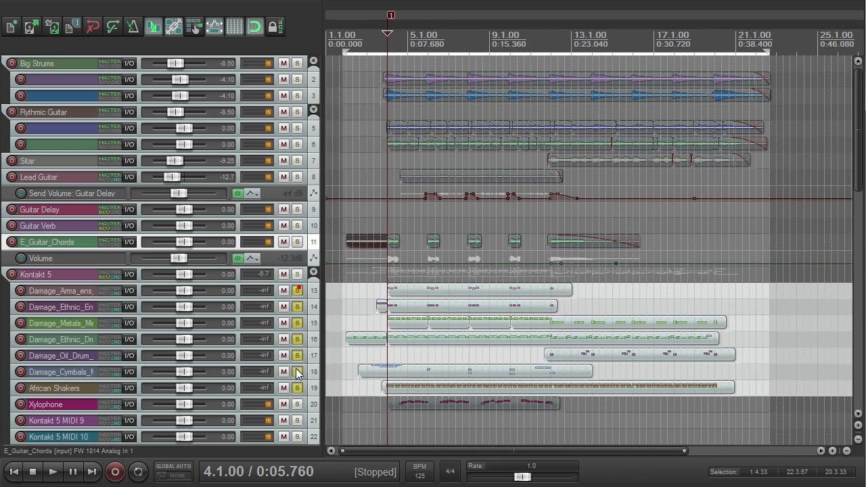
- Clear the solos on percussion tracks 13 to 19 and show the string and woodwind tracks
{"action": "left_click", "coordinate": [300, 392]}
{"action": "scroll", "coordinate": [817, 264], "scroll_direction": "down", "scroll_amount": 5}
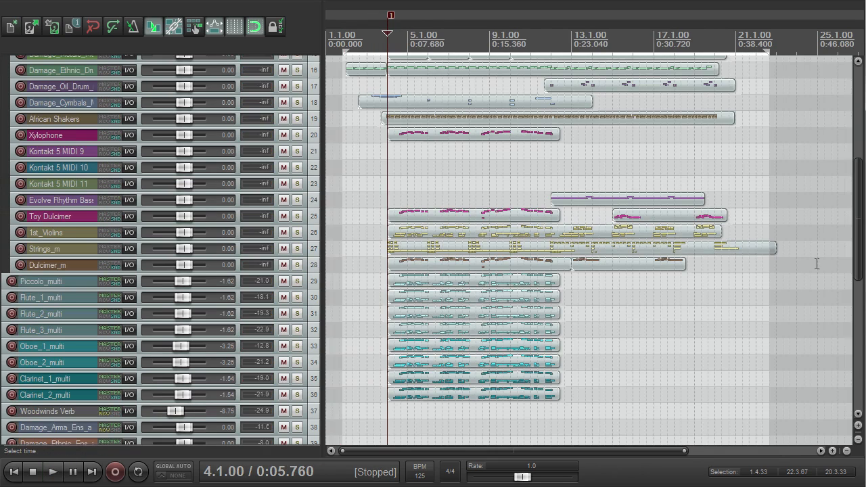
- Solo the Lead Guitar track and play it from 4.3.67
{"action": "left_click_drag", "start_coordinate": [860, 259], "coordinate": [857, 172]}
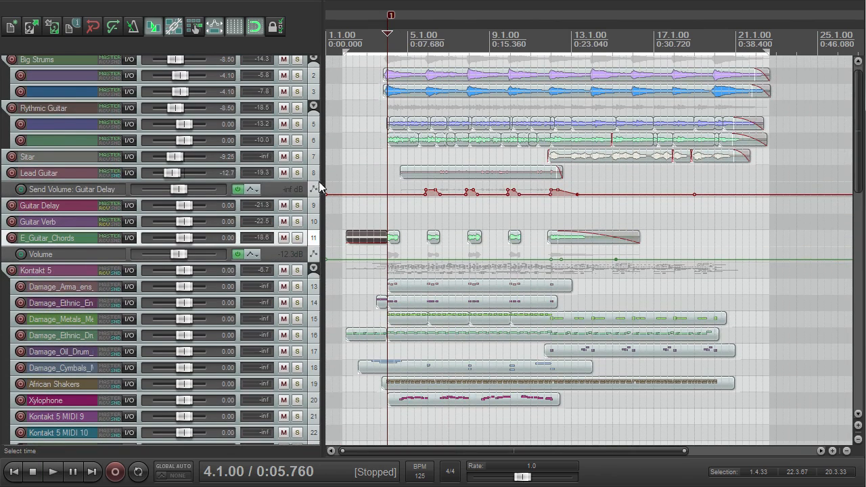
{"action": "left_click", "coordinate": [300, 174]}
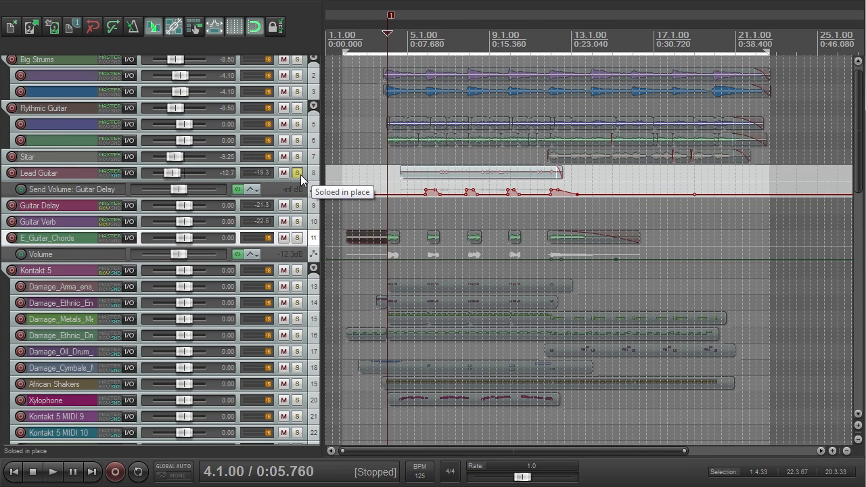
{"action": "left_click", "coordinate": [402, 37]}
{"action": "key", "text": "space"}
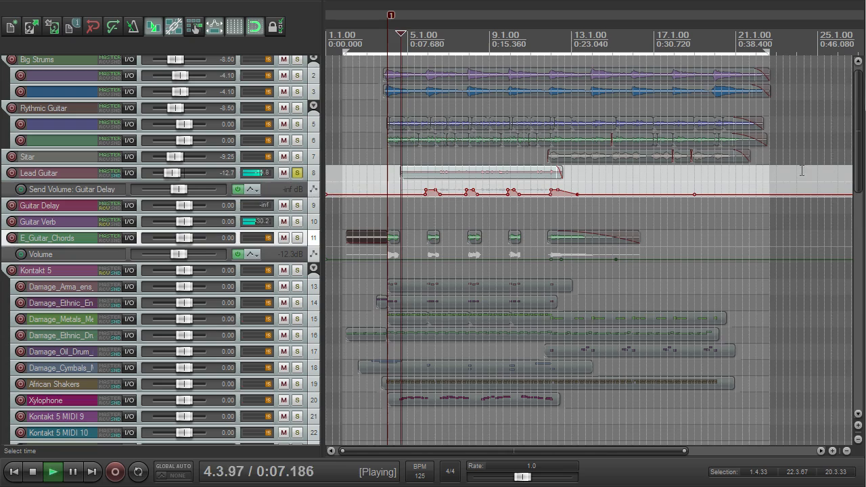
{"action": "left_click_drag", "start_coordinate": [863, 155], "coordinate": [860, 287]}
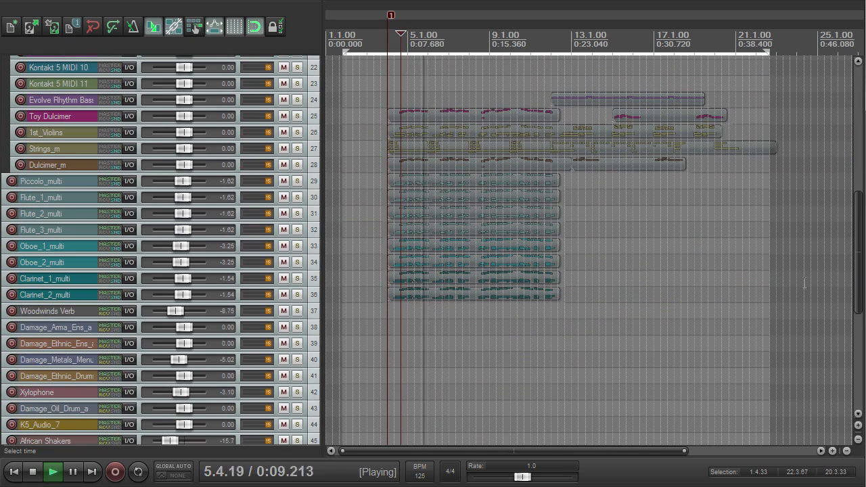
{"action": "key", "text": "space"}
- Add Toy Dulcimer, 1st_Violins, Dulcimer_m and the woodwind tracks 29 to 36 to the Lead Guitar solo and play them together
{"action": "left_click_drag", "start_coordinate": [296, 181], "coordinate": [291, 167]}
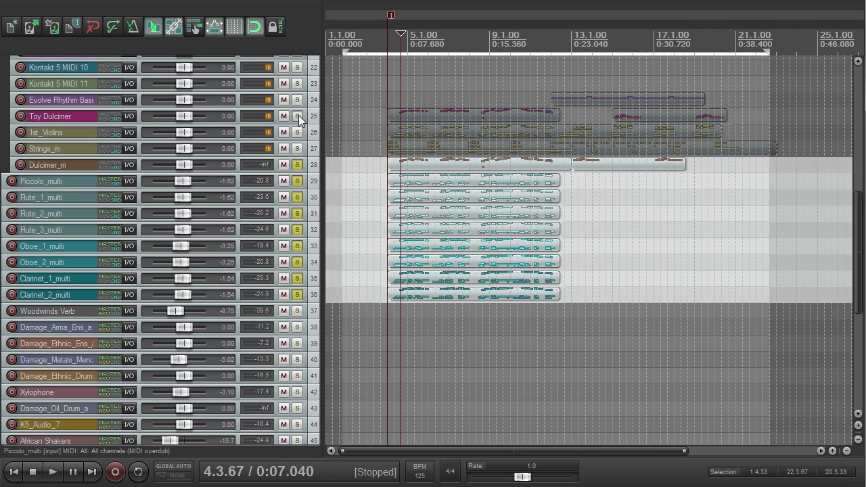
{"action": "left_click_drag", "start_coordinate": [298, 116], "coordinate": [297, 148]}
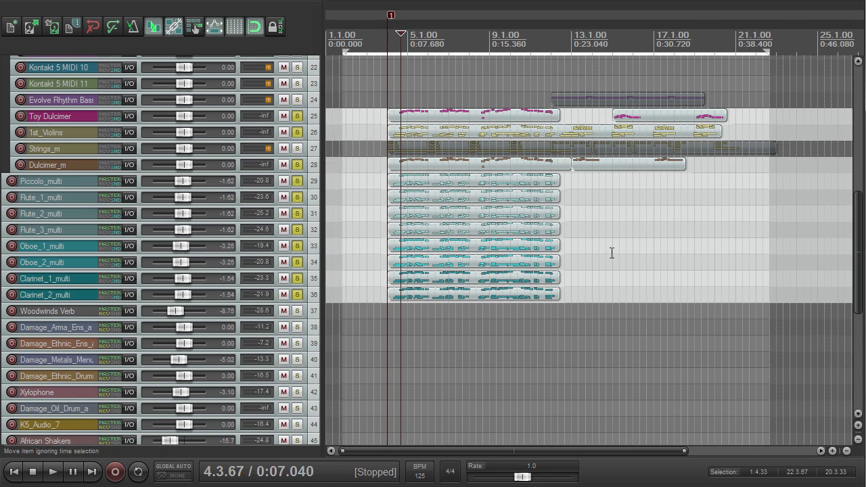
{"action": "key", "text": "space"}
{"action": "left_click_drag", "start_coordinate": [859, 239], "coordinate": [860, 81]}
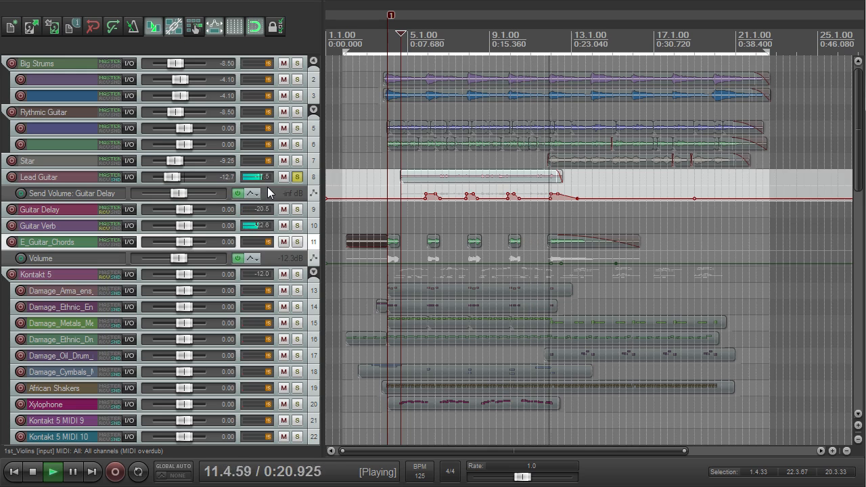
{"action": "key", "text": "space"}
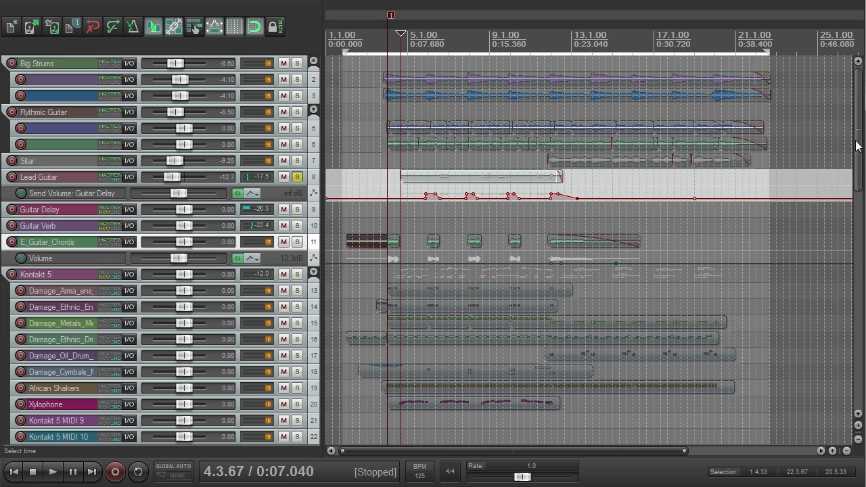
- Clear the solos on the violin, dulcimer and woodwind tracks and enlarge the Lead Guitar track and its send volume lane
{"action": "left_click_drag", "start_coordinate": [857, 142], "coordinate": [857, 275]}
{"action": "left_click_drag", "start_coordinate": [299, 86], "coordinate": [300, 268]}
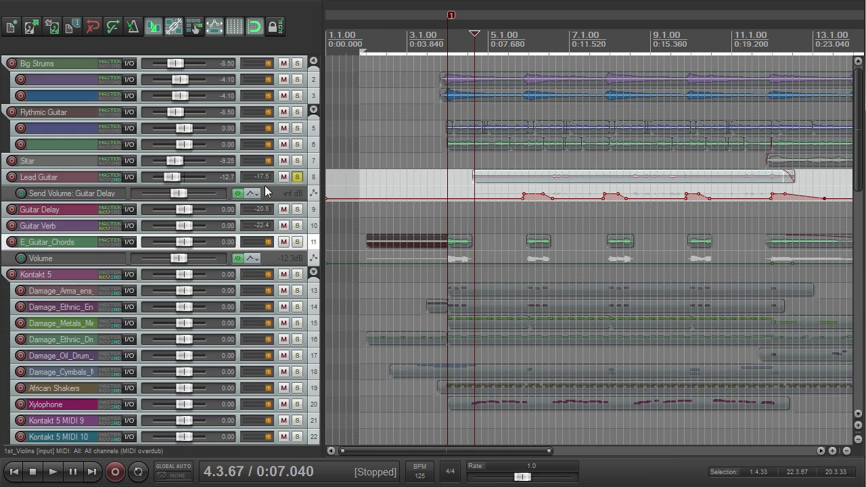
{"action": "left_click_drag", "start_coordinate": [269, 186], "coordinate": [279, 262]}
- Play the soloed Lead Guitar item and examine its waveform alongside the Guitar Delay send envelope
{"action": "key", "text": "space"}
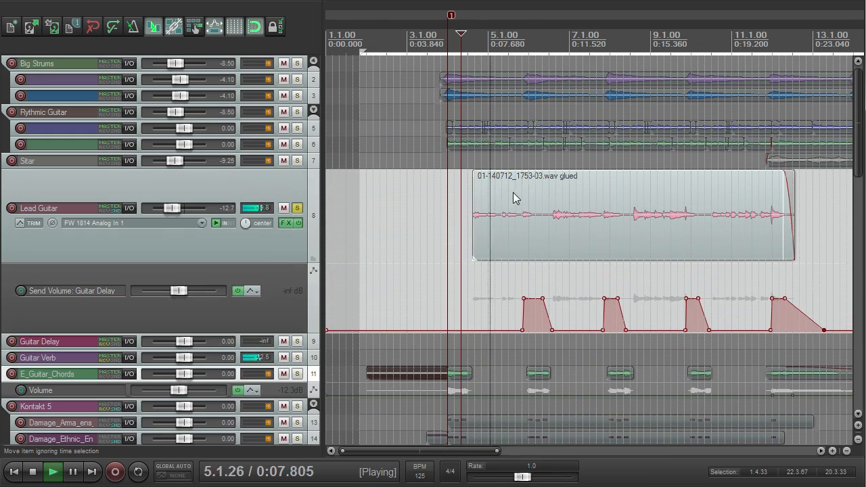
{"action": "scroll", "coordinate": [513, 198], "scroll_direction": "up", "scroll_amount": 6}
{"action": "left_click_drag", "start_coordinate": [417, 201], "coordinate": [411, 202]}
{"action": "scroll", "coordinate": [493, 219], "scroll_direction": "down", "scroll_amount": 2}
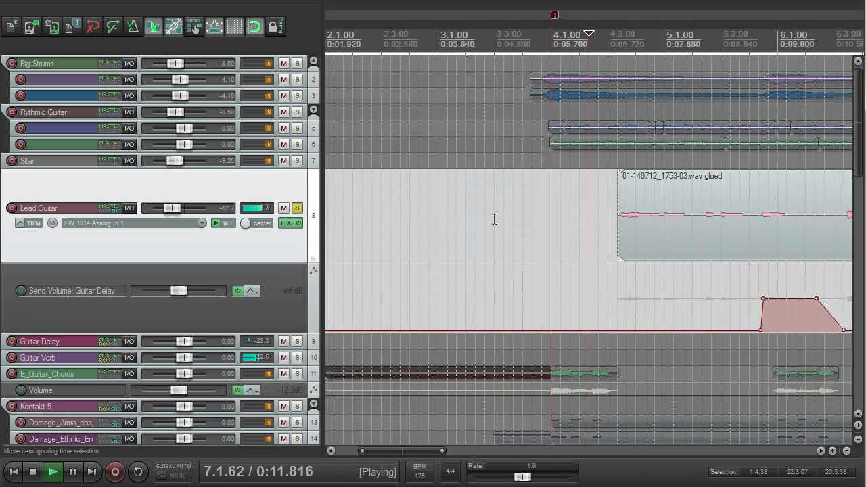
{"action": "scroll", "coordinate": [495, 218], "scroll_direction": "down", "scroll_amount": 8}
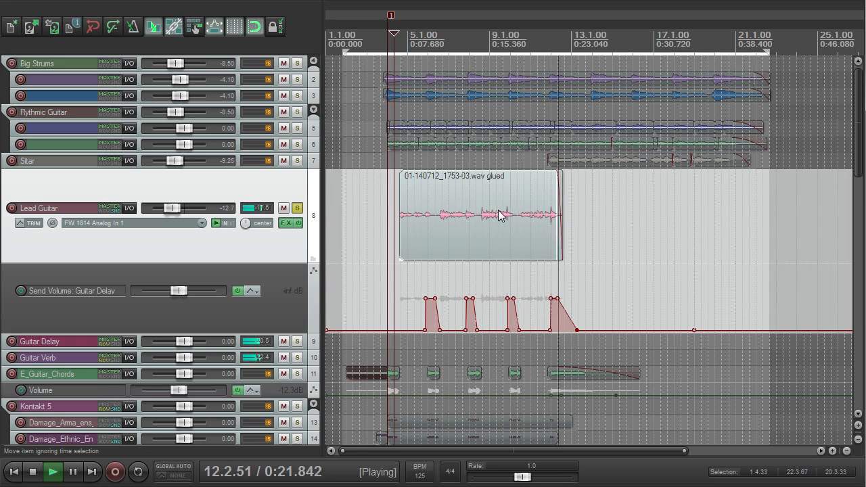
{"action": "key", "text": "space"}
- Move the edit cursor to 4.3.67 and replay the soloed Lead Guitar from there
{"action": "left_click", "coordinate": [398, 40]}
{"action": "scroll", "coordinate": [397, 39], "scroll_direction": "up", "scroll_amount": 3}
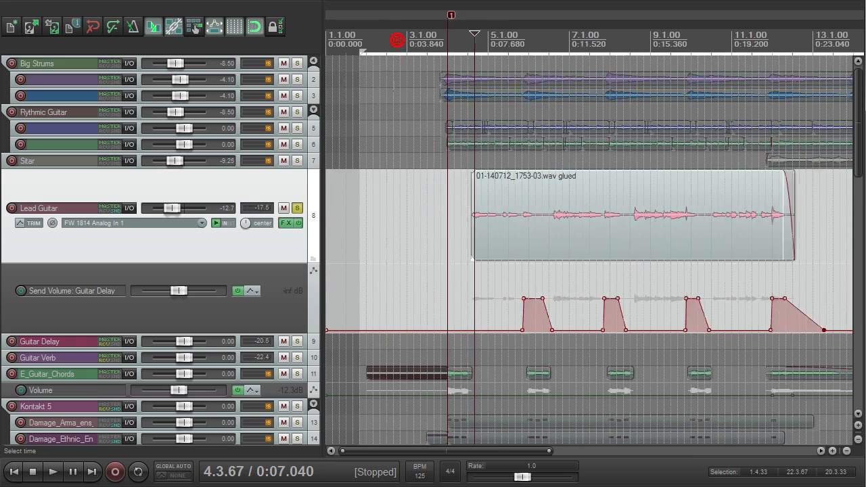
{"action": "scroll", "coordinate": [397, 40], "scroll_direction": "up", "scroll_amount": 1}
{"action": "scroll", "coordinate": [397, 40], "scroll_direction": "down", "scroll_amount": 1}
{"action": "key", "text": "space"}
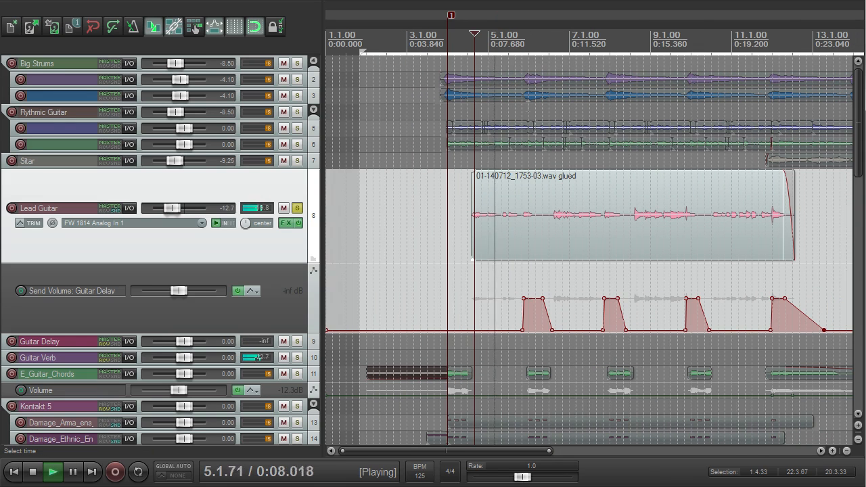
{"action": "key", "text": "space"}
{"action": "scroll", "coordinate": [504, 229], "scroll_direction": "down", "scroll_amount": 3}
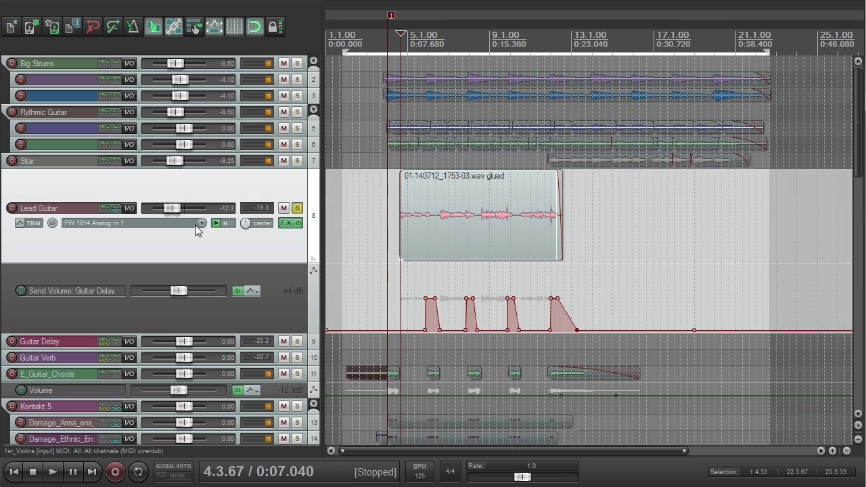
- Set the Lead Guitar volume to -2.68 dB, then clear its solo and play the full mix
{"action": "left_click_drag", "start_coordinate": [171, 208], "coordinate": [275, 214]}
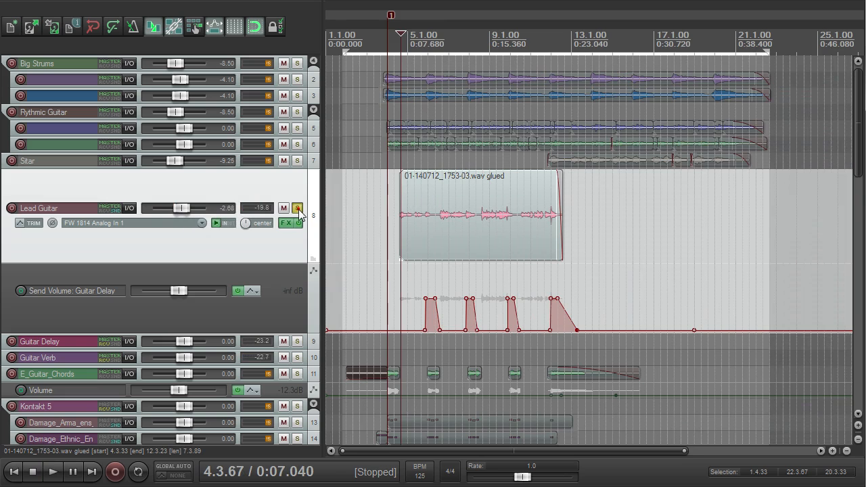
{"action": "left_click", "coordinate": [297, 208]}
{"action": "key", "text": "space"}
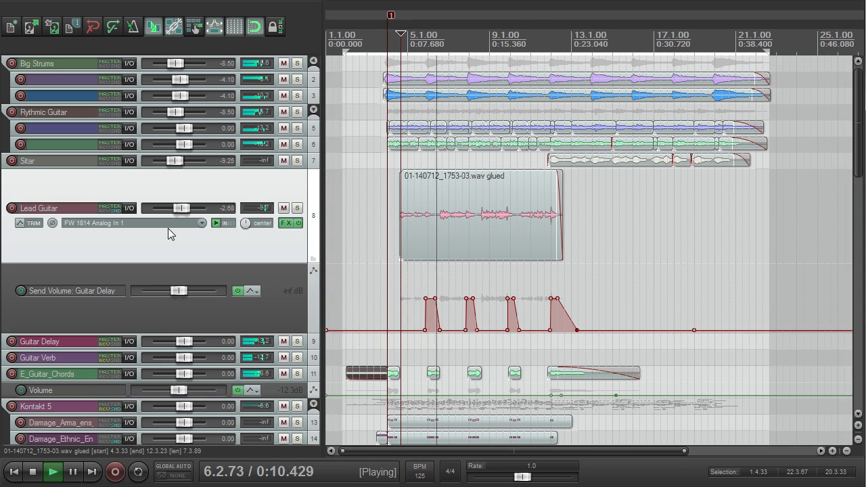
{"action": "mouse_move", "coordinate": [181, 210]}
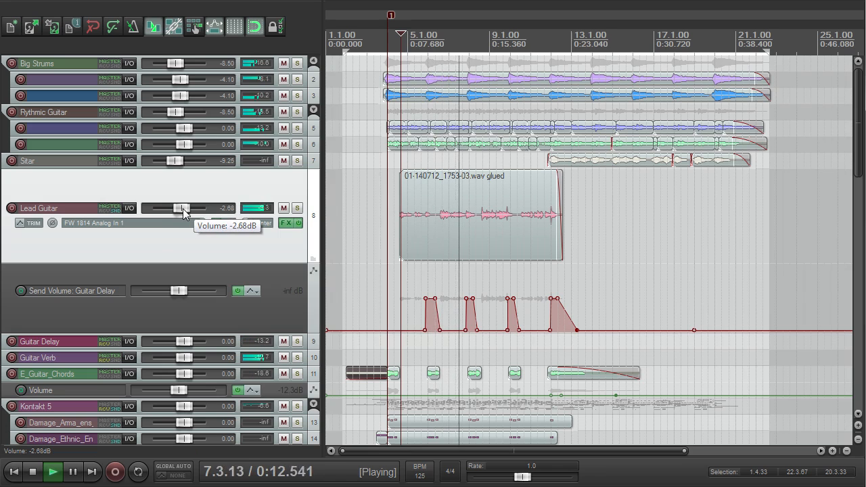
{"action": "key", "text": "space"}
- Set the Lead Guitar volume to -11.0 dB and play it within the full mix from 4.3.67
{"action": "scroll", "coordinate": [182, 208], "scroll_direction": "down", "scroll_amount": 2}
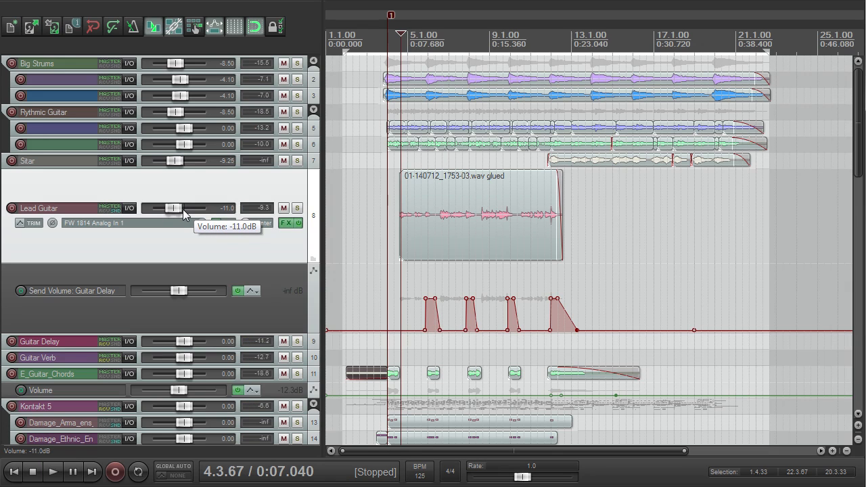
{"action": "key", "text": "space"}
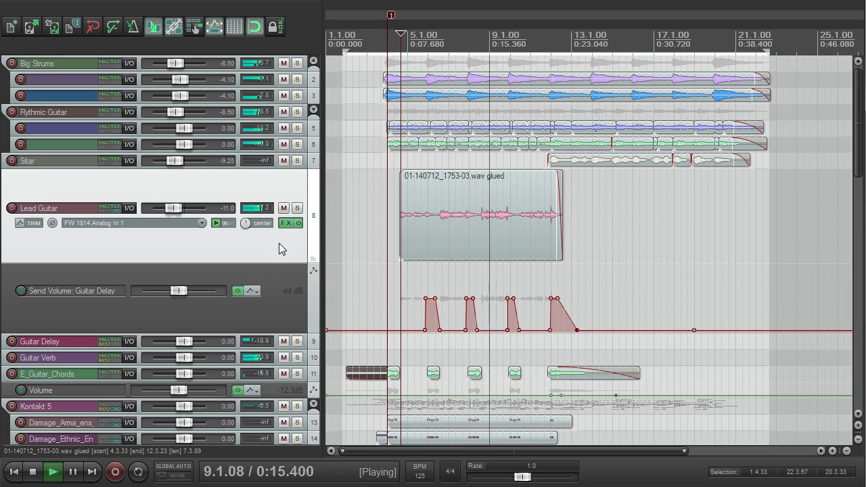
{"action": "key", "text": "space"}
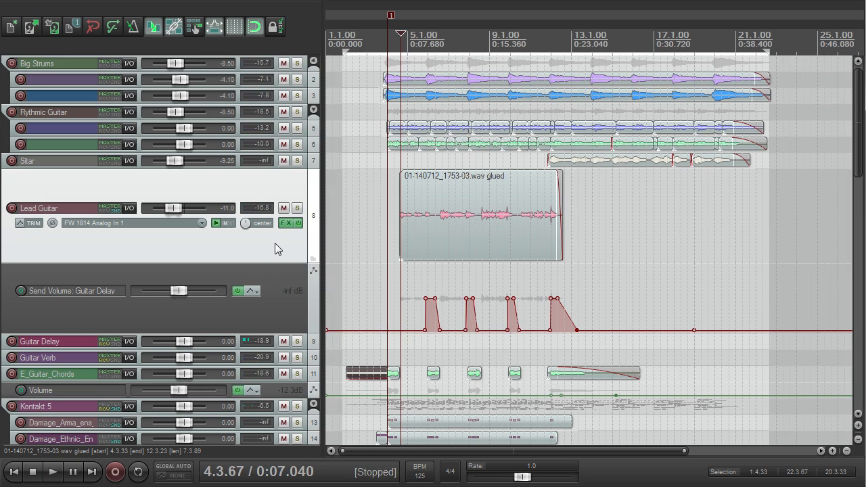
- Solo Dulcimer_m and Toy Dulcimer, and audition them with Xylophone and percussion tracks 13 to 19
{"action": "left_click_drag", "start_coordinate": [861, 109], "coordinate": [850, 224]}
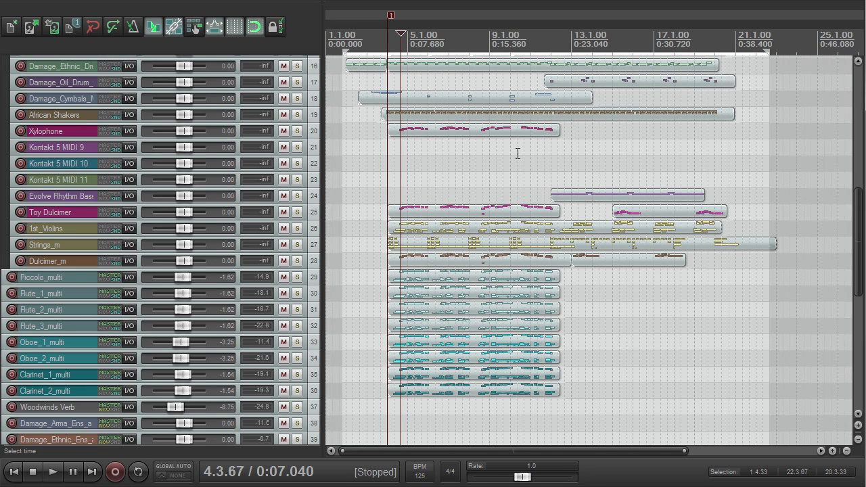
{"action": "mouse_move", "coordinate": [860, 254]}
{"action": "left_mouse_down"}
{"action": "mouse_move", "coordinate": [860, 213]}
{"action": "mouse_move", "coordinate": [860, 238]}
{"action": "left_mouse_up"}
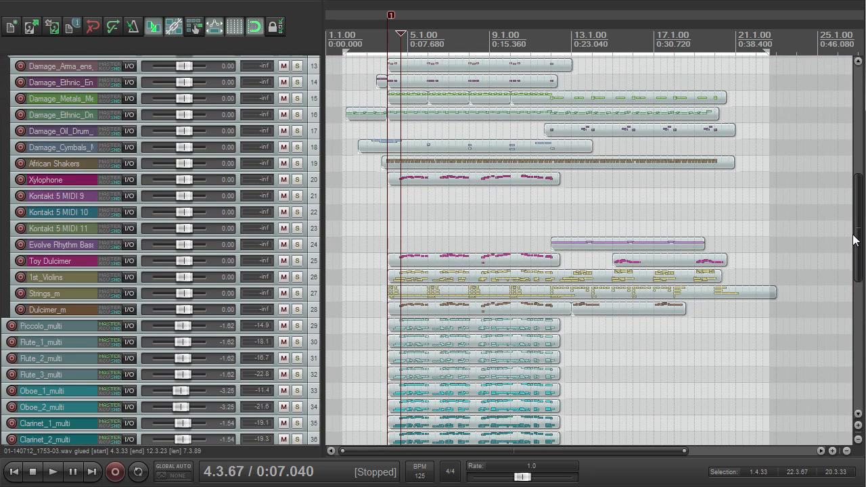
{"action": "left_click", "coordinate": [299, 307]}
{"action": "left_click", "coordinate": [299, 262]}
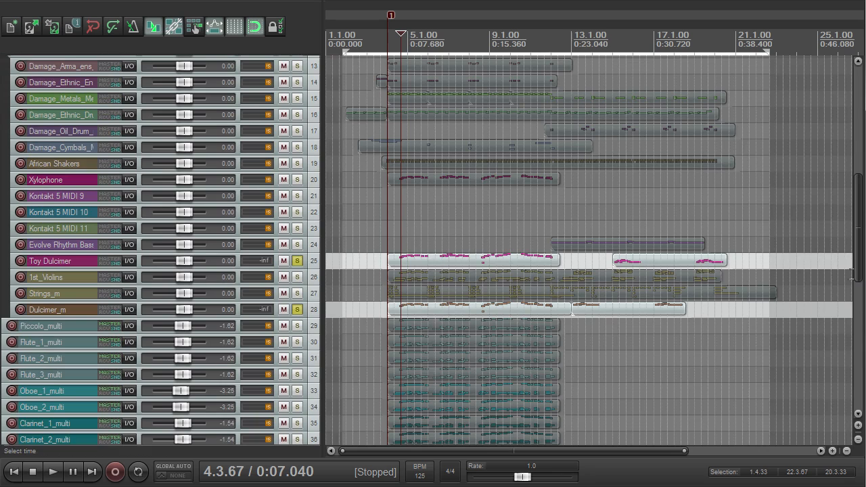
{"action": "scroll", "coordinate": [858, 257], "scroll_direction": "up", "scroll_amount": 2}
{"action": "left_click", "coordinate": [297, 221]}
{"action": "left_click_drag", "start_coordinate": [297, 204], "coordinate": [298, 107]}
{"action": "key", "text": "space"}
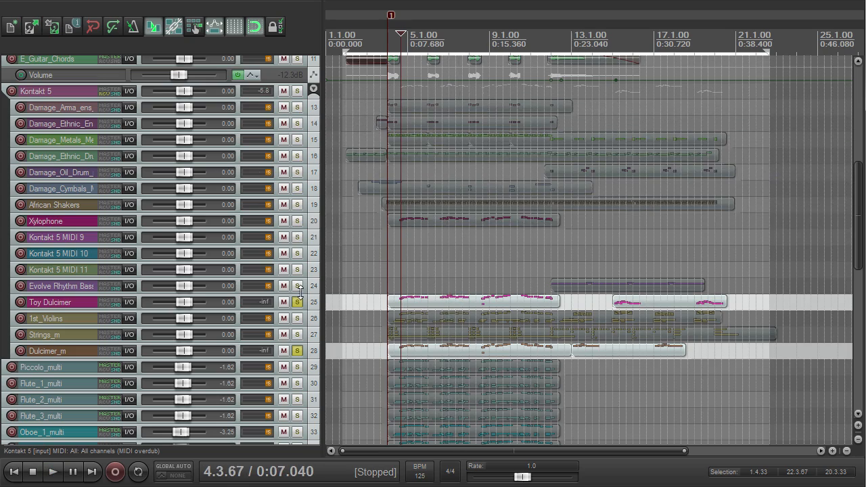
- Clear the solos on Toy Dulcimer and Dulcimer_m and look over the arrangement's full track list
{"action": "left_click", "coordinate": [300, 300]}
{"action": "left_click", "coordinate": [297, 350]}
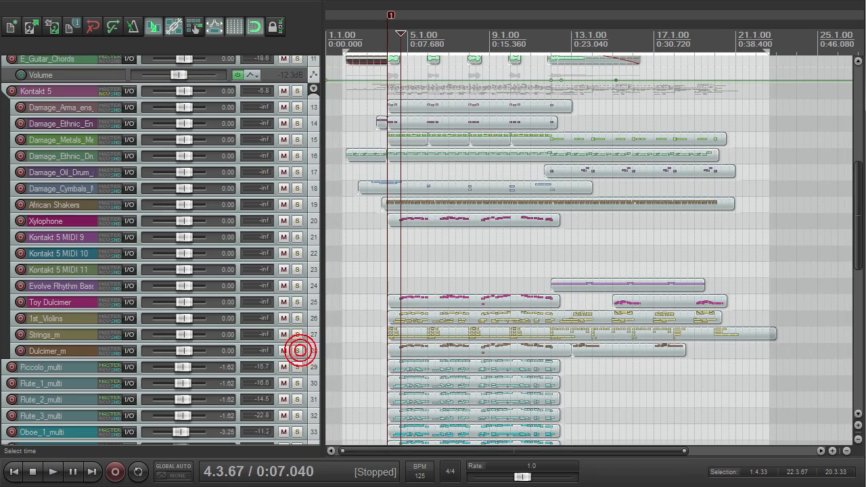
{"action": "mouse_move", "coordinate": [858, 183]}
{"action": "left_mouse_down"}
{"action": "mouse_move", "coordinate": [860, 242]}
{"action": "mouse_move", "coordinate": [856, 180]}
{"action": "left_mouse_up"}
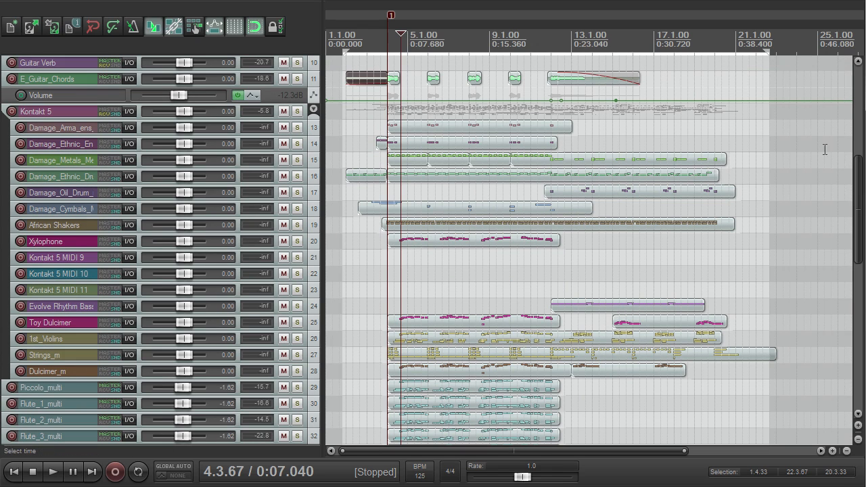
{"action": "scroll", "coordinate": [847, 183], "scroll_direction": "down", "scroll_amount": 5}
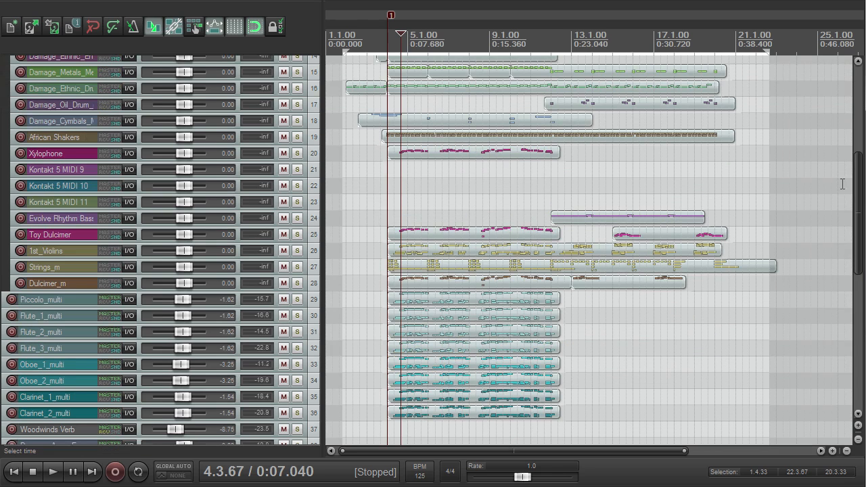
{"action": "scroll", "coordinate": [670, 177], "scroll_direction": "down", "scroll_amount": 3}
{"action": "scroll", "coordinate": [667, 179], "scroll_direction": "up", "scroll_amount": 3}
{"action": "scroll", "coordinate": [843, 116], "scroll_direction": "up", "scroll_amount": 5}
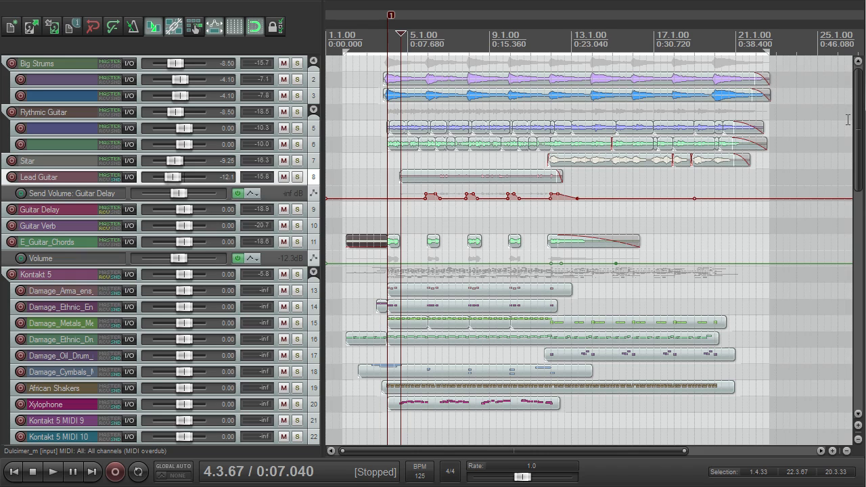
- Open the Kontakt multi rack, collapse all instruments to review the list, and expand them again
{"action": "left_click_drag", "start_coordinate": [278, 282], "coordinate": [280, 304]}
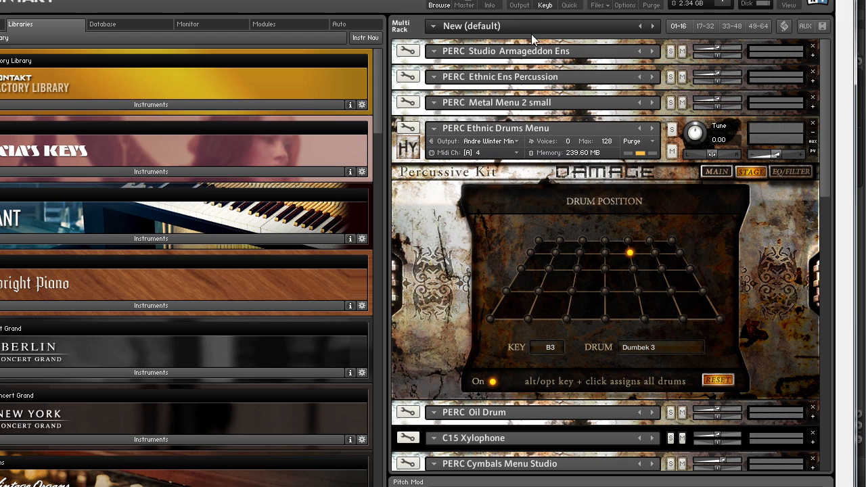
{"action": "left_click", "coordinate": [823, 27]}
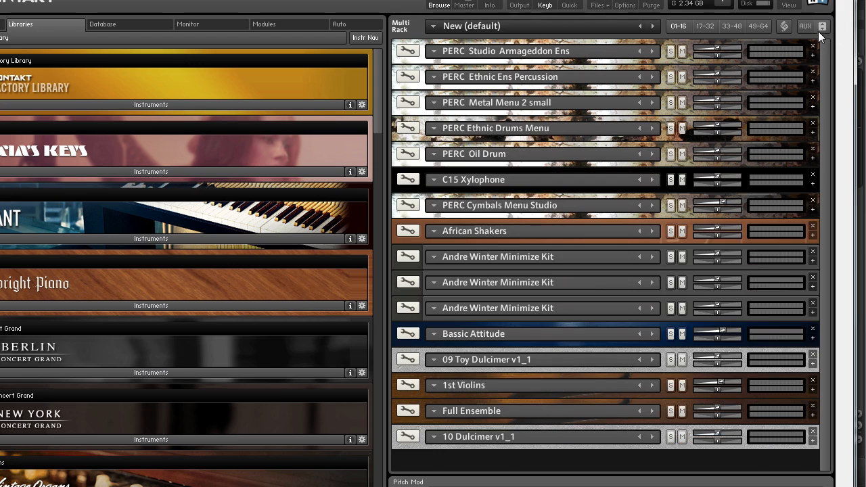
{"action": "left_click", "coordinate": [821, 27]}
{"action": "left_click_drag", "start_coordinate": [823, 71], "coordinate": [823, 71]}
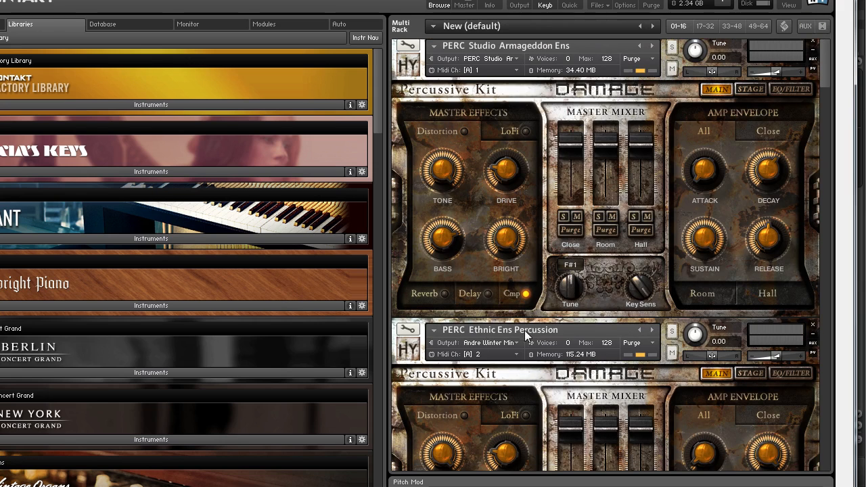
- Purge the Room and Hall microphone samples of the PERC Metal Menu 2 small instrument
{"action": "left_click_drag", "start_coordinate": [824, 78], "coordinate": [826, 136]}
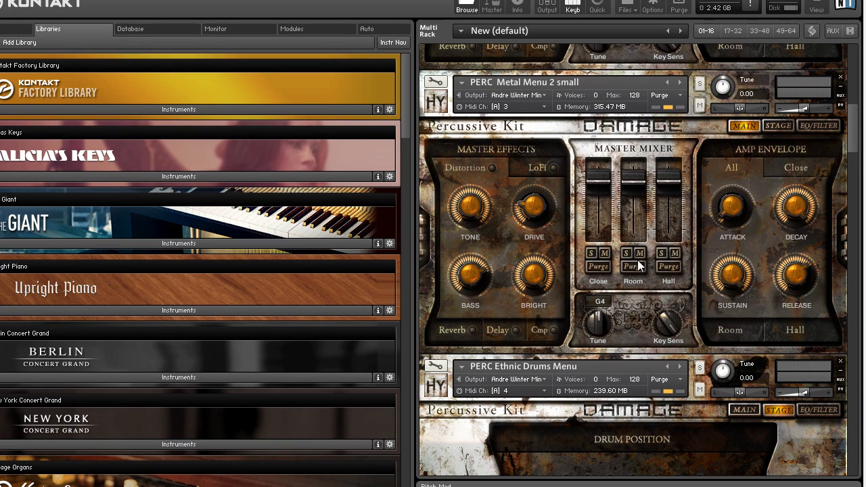
{"action": "left_click", "coordinate": [640, 253]}
{"action": "left_click", "coordinate": [642, 268]}
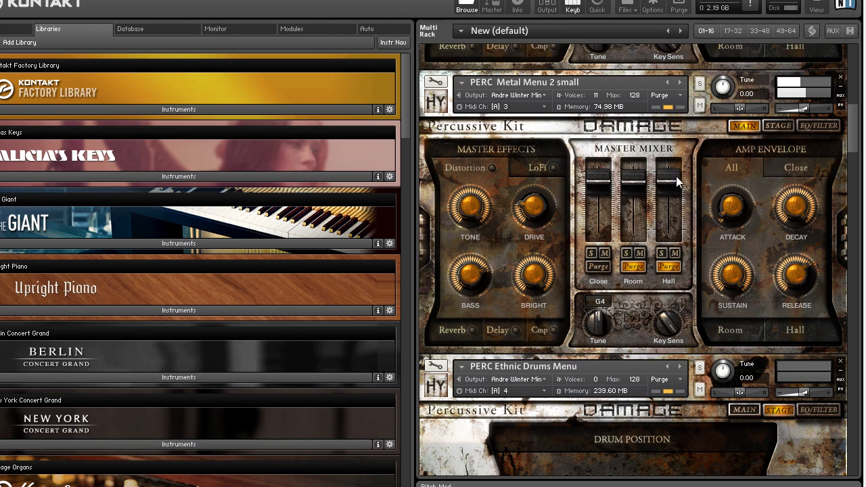
- Toggle the Master FX room reverb on African Shakers and review the Full Ensemble strings and 10 Dulcimer v1_1 instruments
{"action": "left_click_drag", "start_coordinate": [851, 126], "coordinate": [839, 268]}
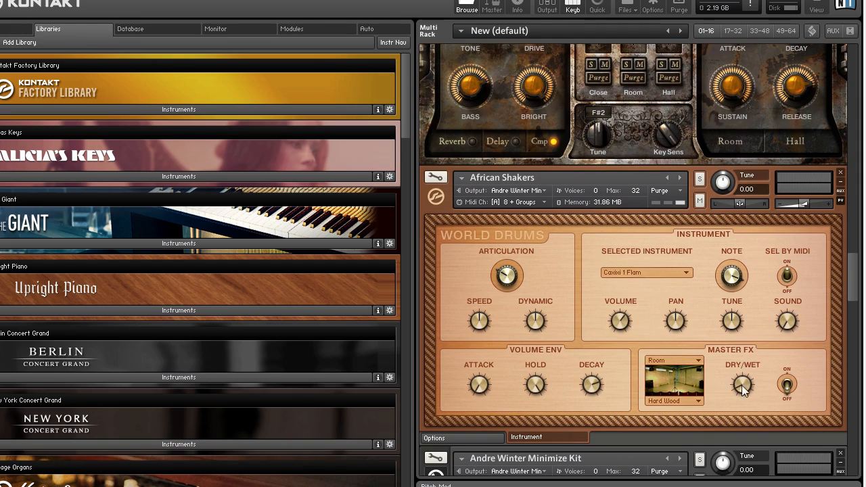
{"action": "left_click", "coordinate": [786, 383]}
{"action": "left_click_drag", "start_coordinate": [854, 278], "coordinate": [853, 470]}
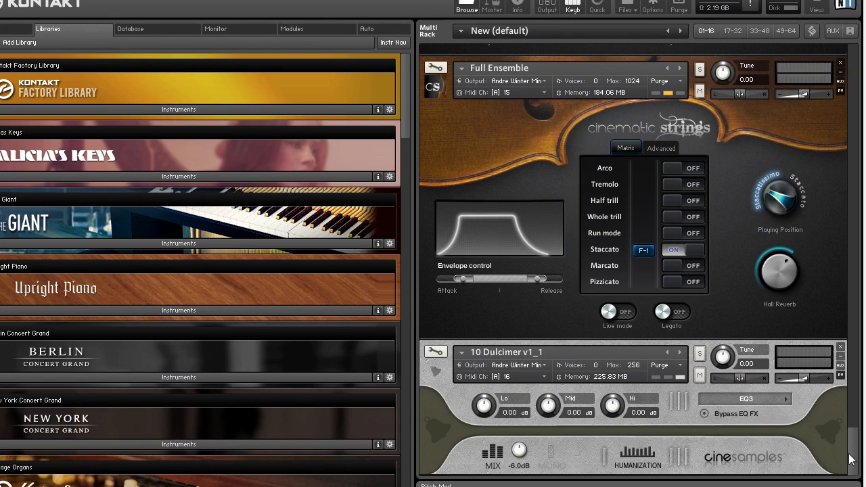